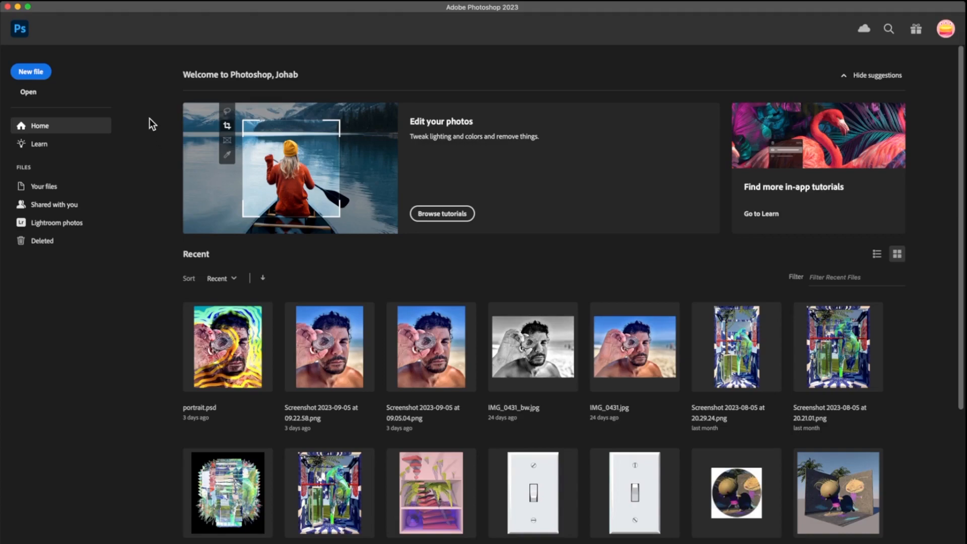
Step: Check the installed Photoshop version in the program's about information and close it
click(51, 7)
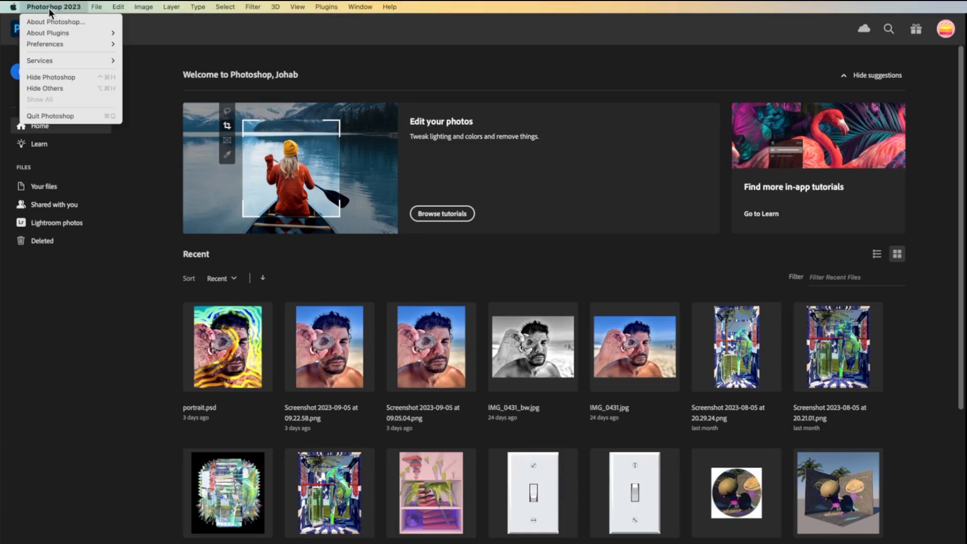
click(53, 22)
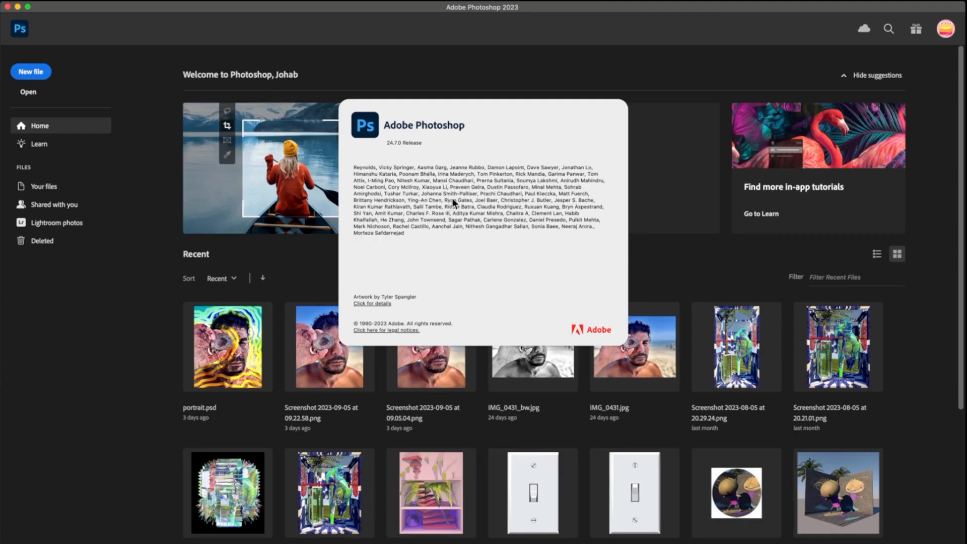
click(521, 205)
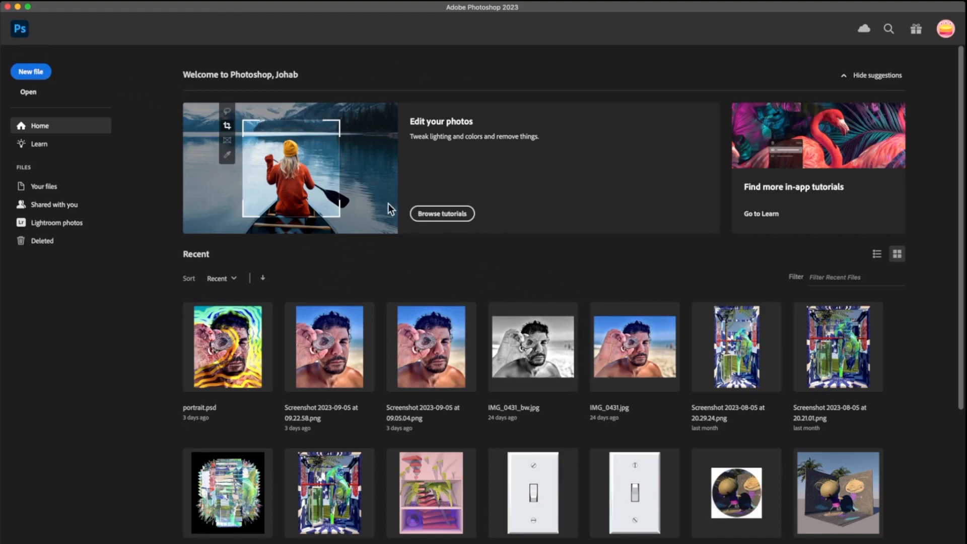
scroll(620, 438, down, 3)
scroll(620, 438, up, 3)
scroll(619, 437, down, 5)
scroll(620, 439, up, 5)
Step: Start a new document, compare the preset categories and choose the Photo category with the Default Photoshop Size preset
click(32, 72)
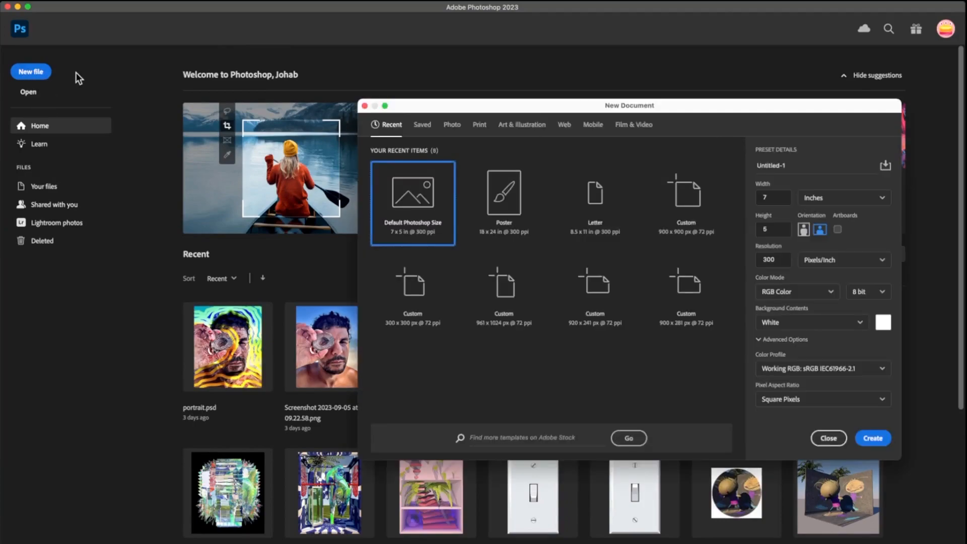
click(452, 125)
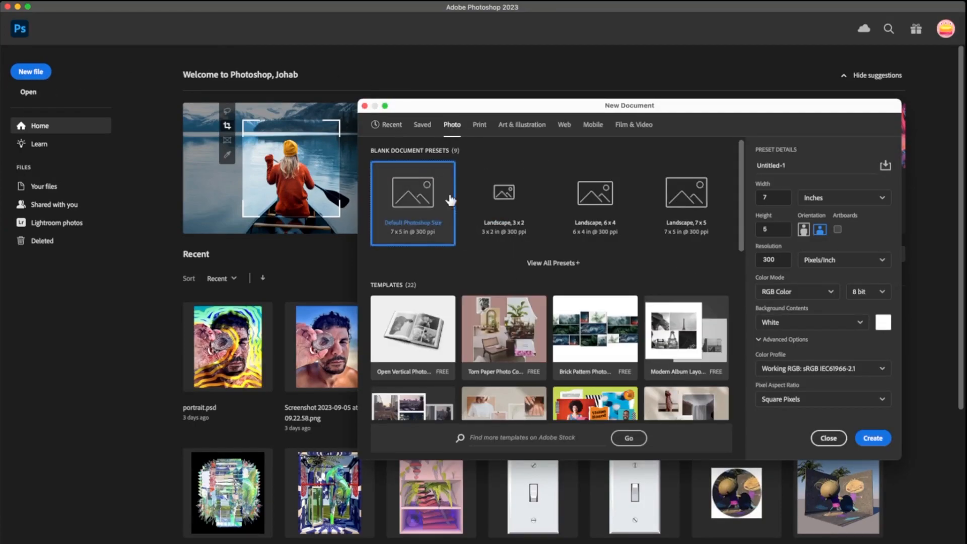
click(478, 124)
click(523, 124)
click(593, 126)
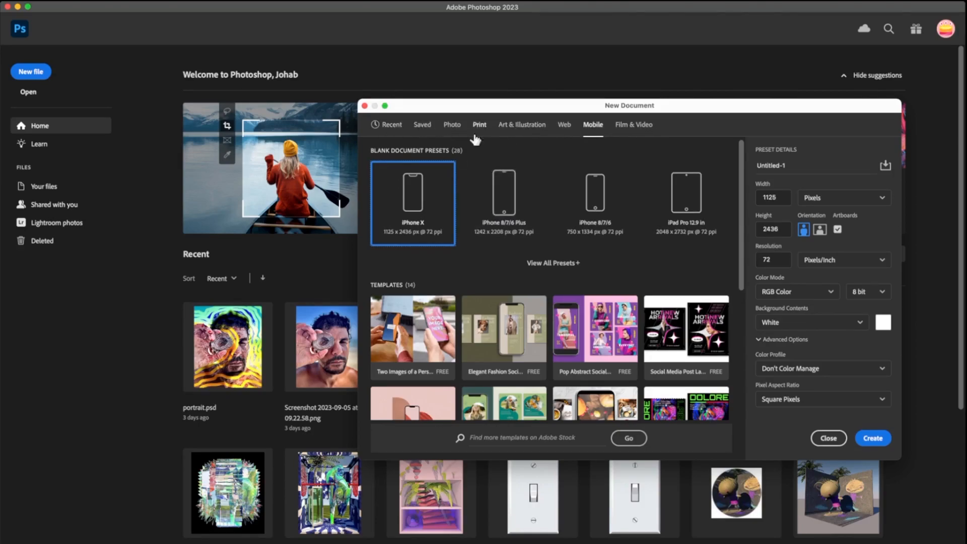
click(453, 126)
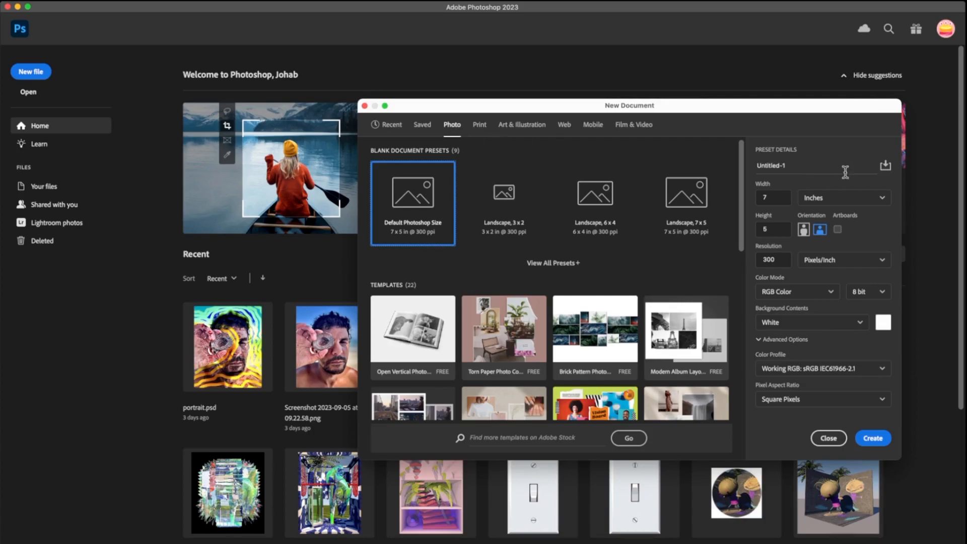
Step: Name the new document "GIF Project"
click(780, 166)
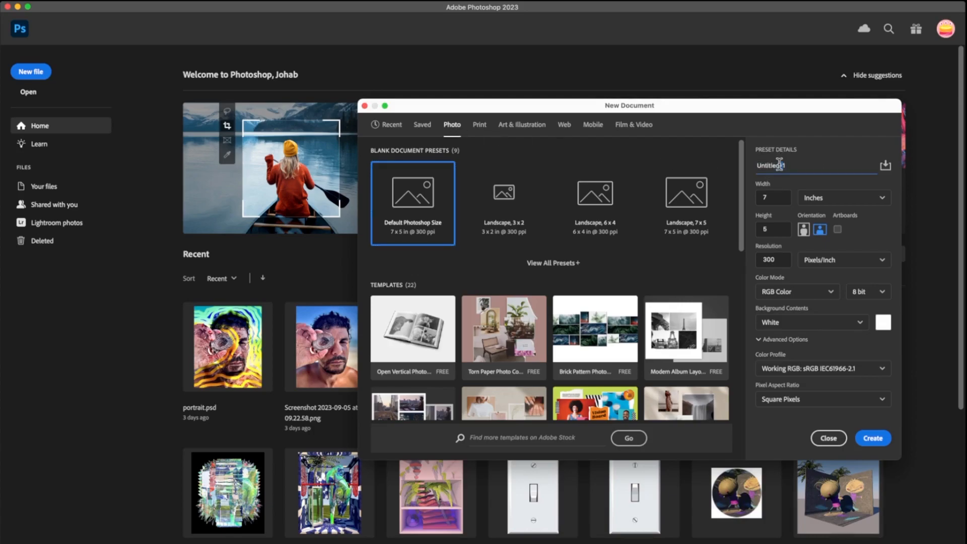
double_click(777, 166)
triple_click(777, 164)
text(GID)
key(BackSpace)
text(F Project)
Step: Set the document's size units to pixels and its orientation to portrait, keeping the resolution at 300 pixels/inch
click(888, 202)
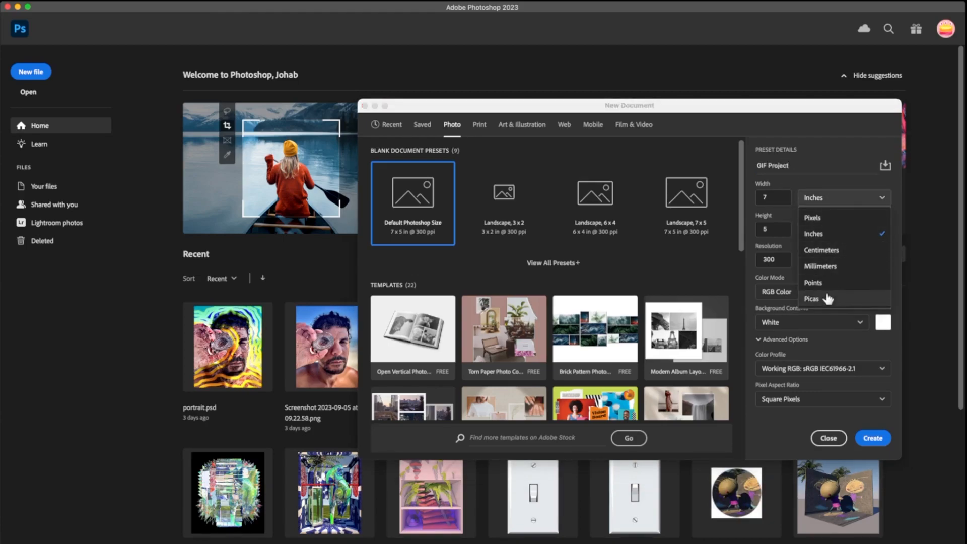
click(829, 218)
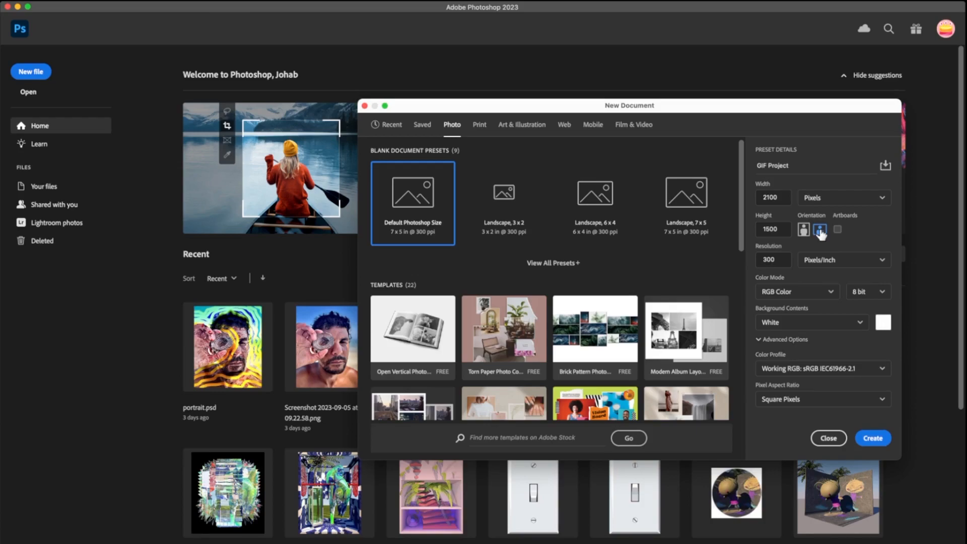
click(804, 231)
click(769, 259)
key(BackSpace)
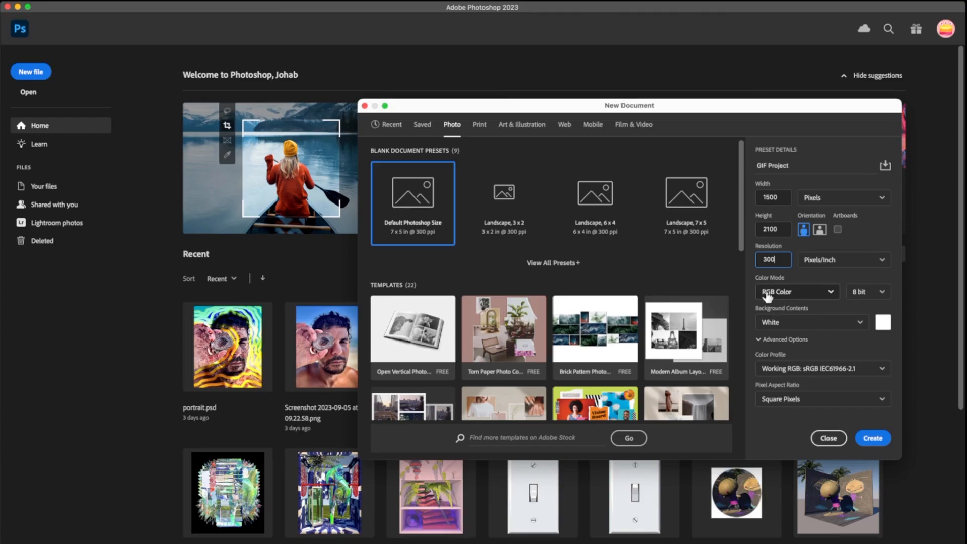
Step: Review the color mode, background and pixel aspect ratio options, keep RGB Color, White and Square Pixels, and create the document
click(832, 295)
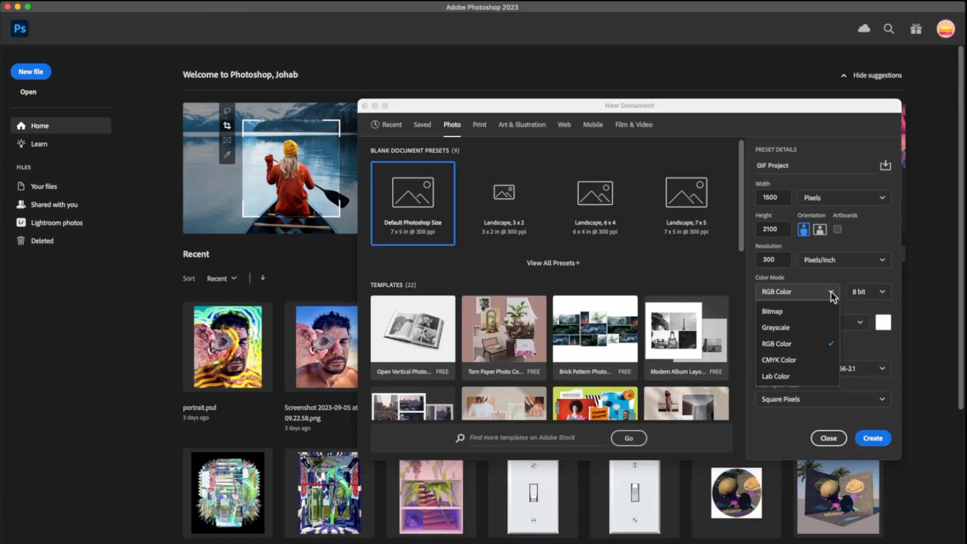
click(844, 305)
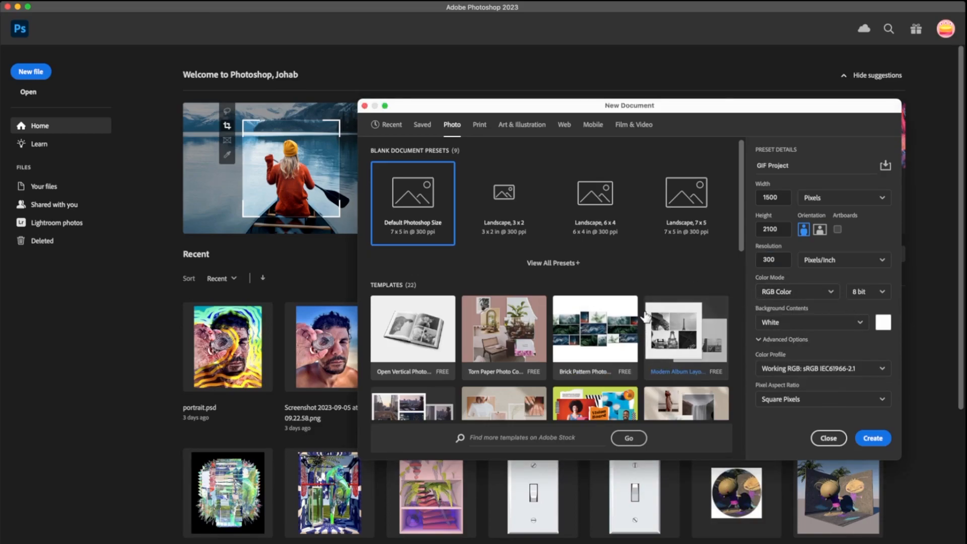
click(830, 292)
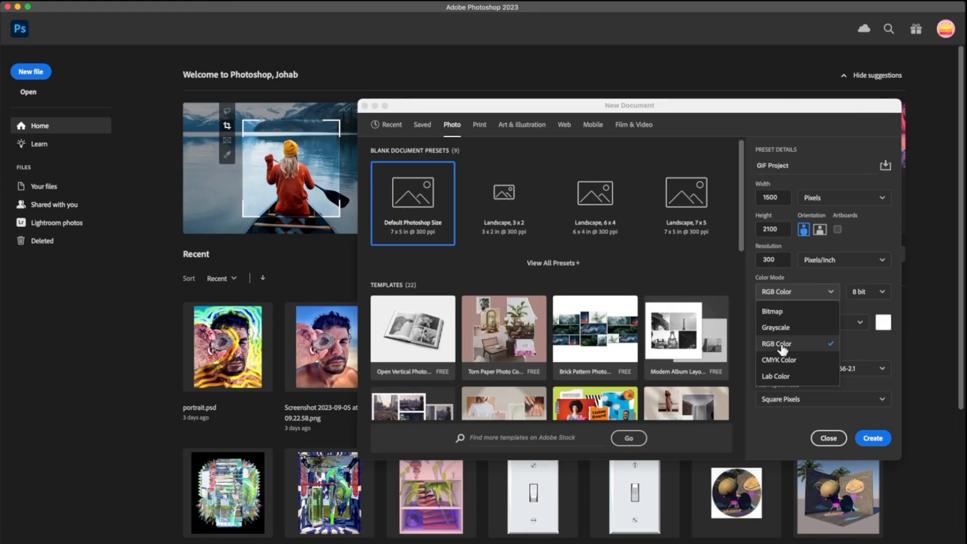
click(842, 274)
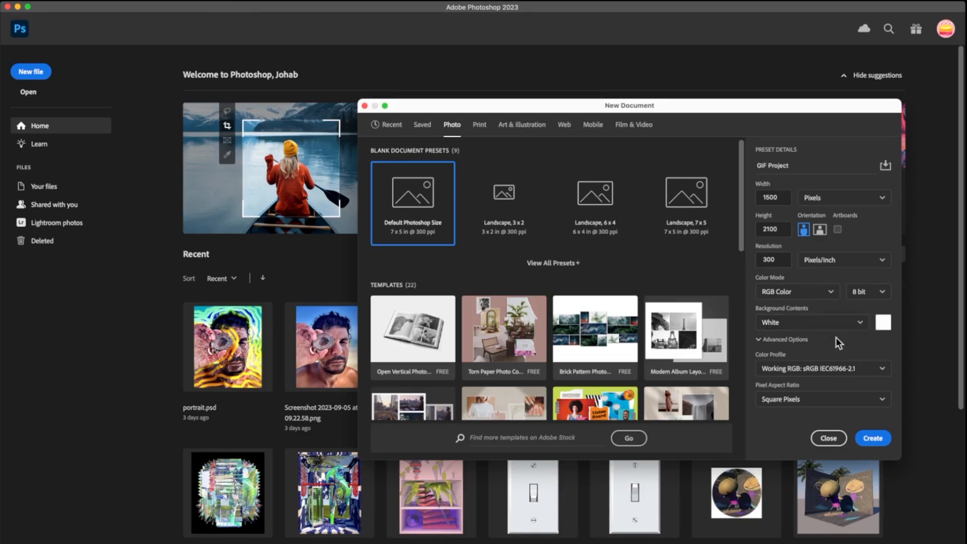
click(860, 323)
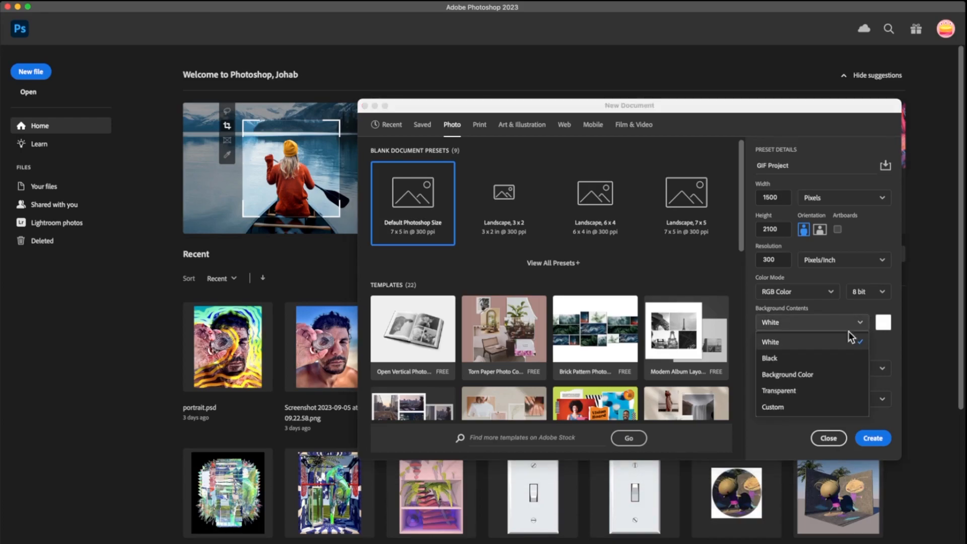
click(894, 306)
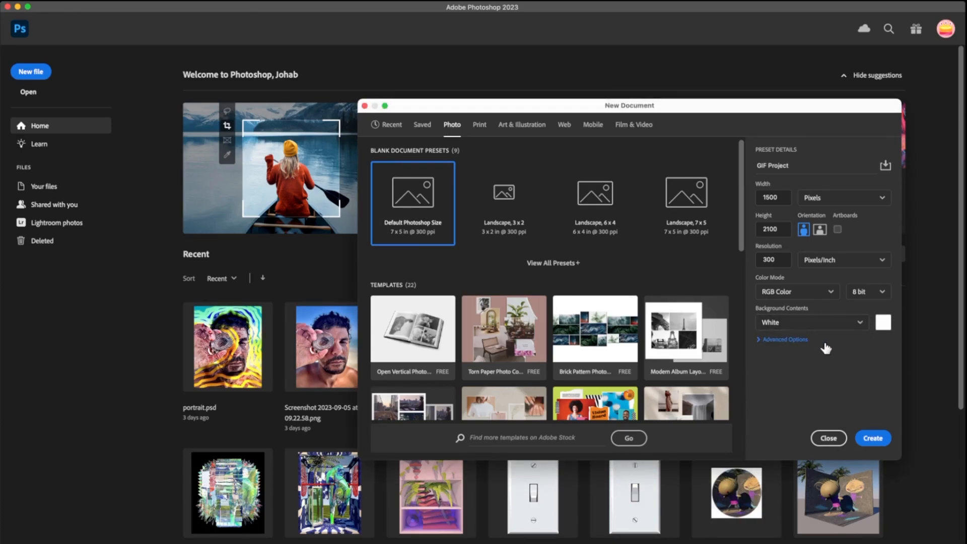
click(760, 339)
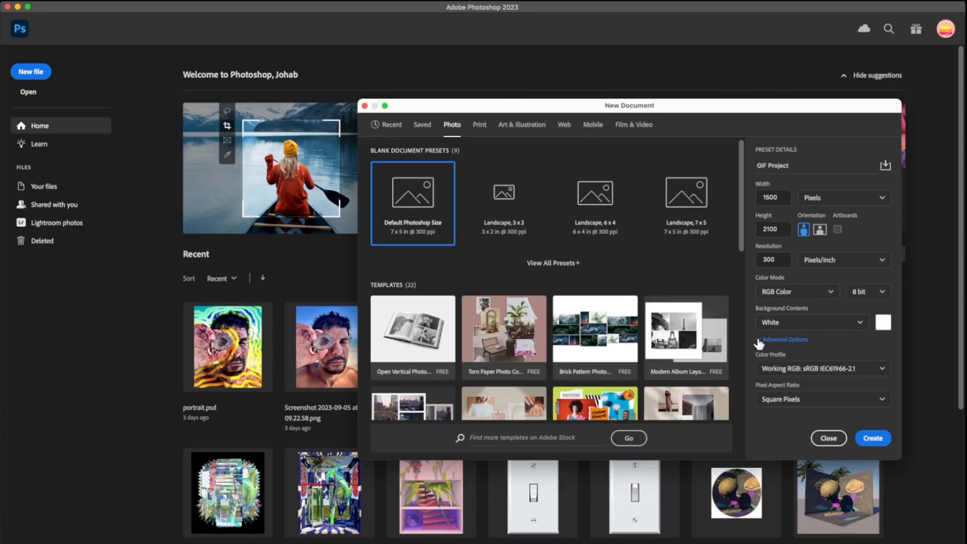
click(879, 399)
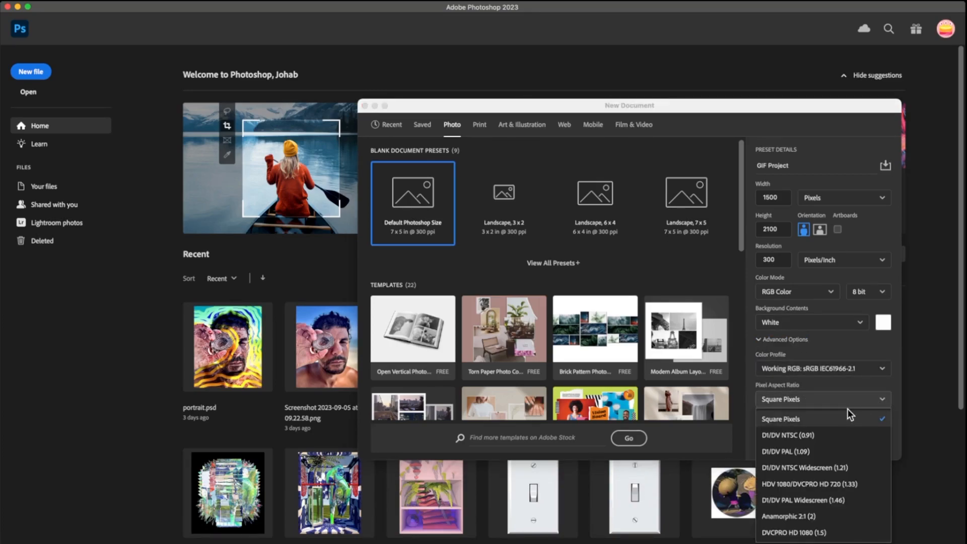
click(893, 366)
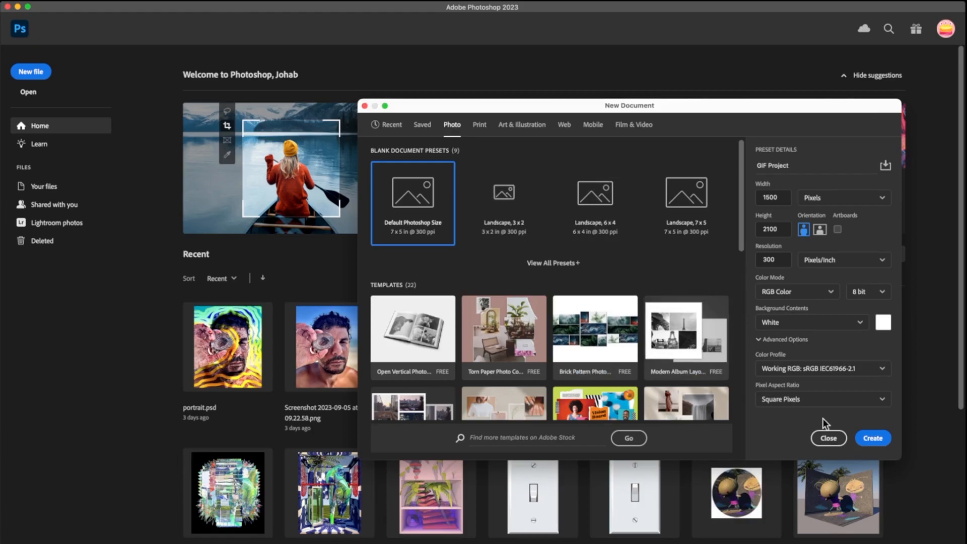
click(877, 438)
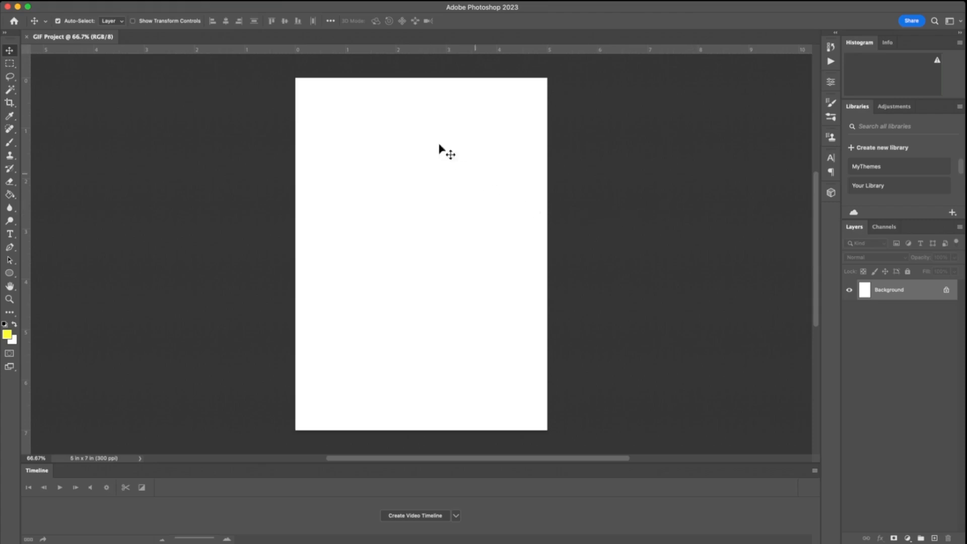
Step: Check in the list of workspaces that the Motion workspace is the active one
mouse_move(349, 7)
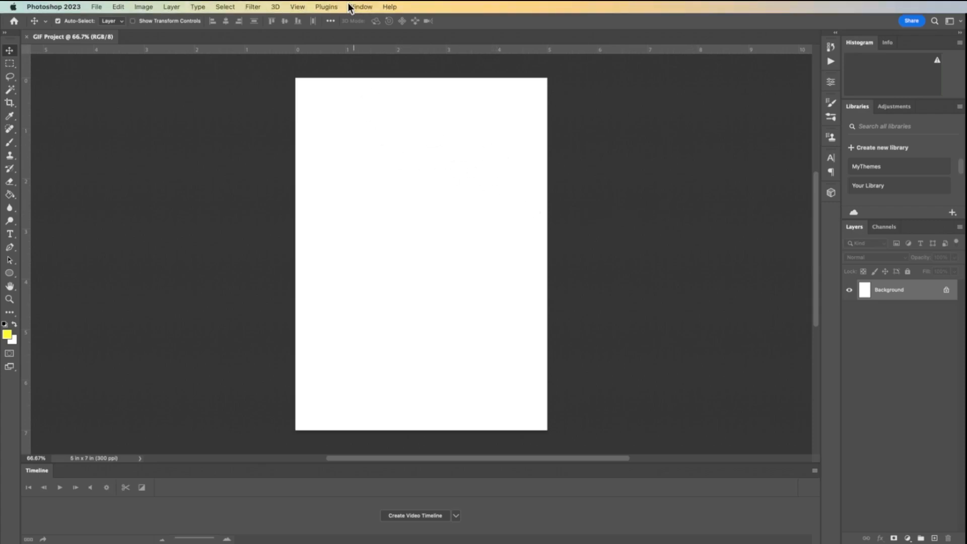
click(360, 7)
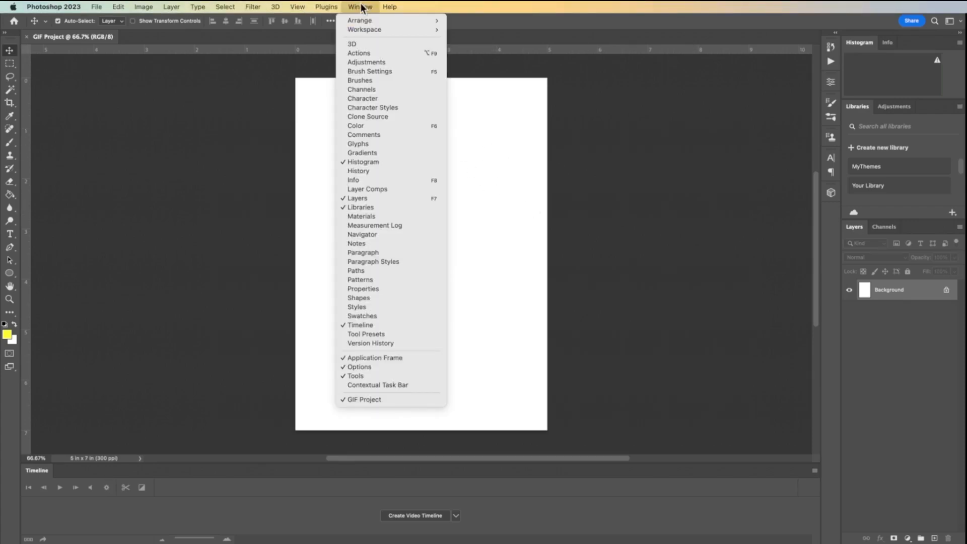
mouse_move(361, 30)
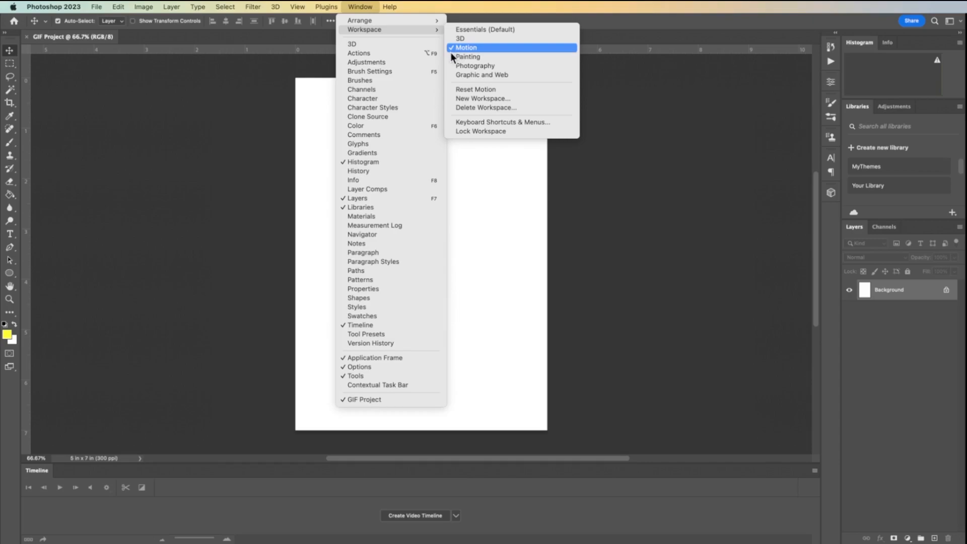
click(140, 127)
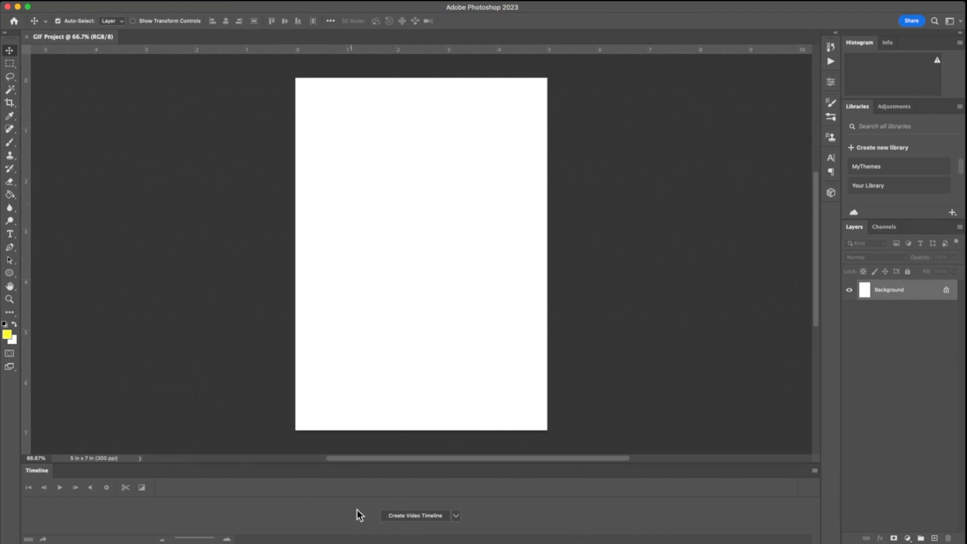
mouse_move(561, 6)
mouse_move(553, 15)
mouse_down()
mouse_move(549, 122)
mouse_move(546, 3)
mouse_up()
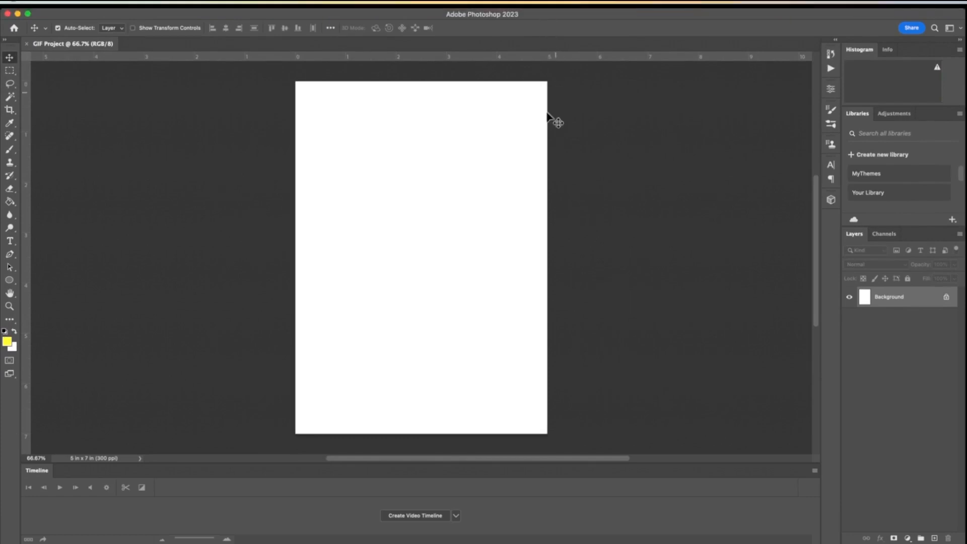
drag(549, 10, 550, 3)
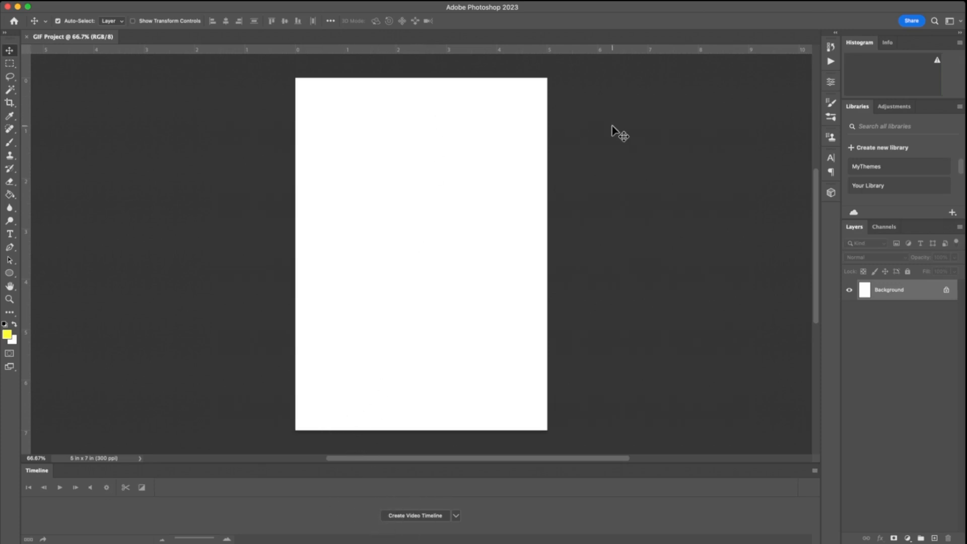
drag(962, 66, 964, 69)
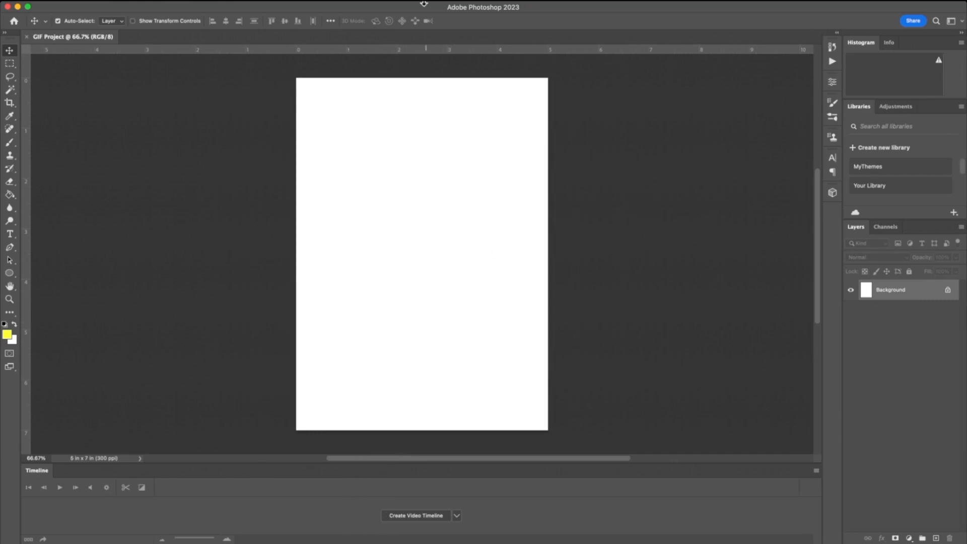
click(366, 7)
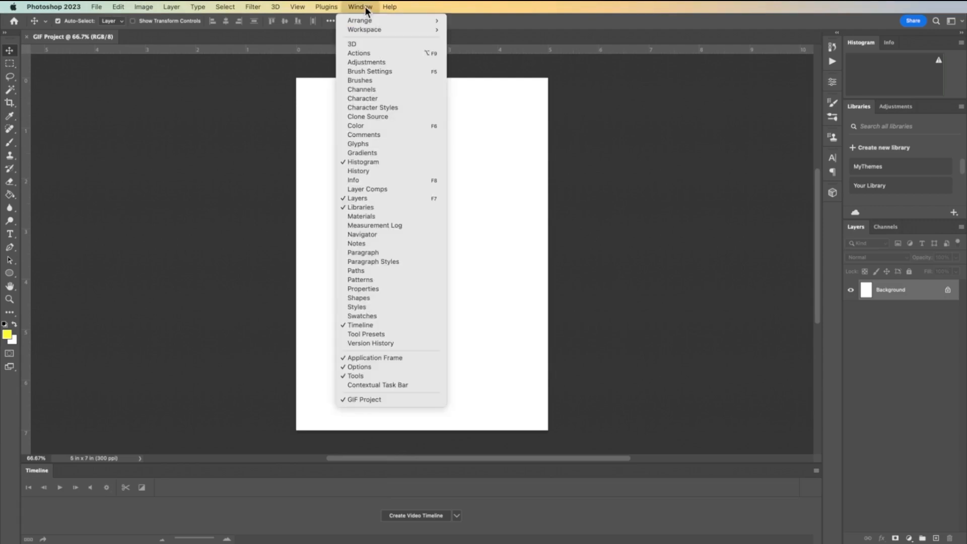
click(531, 151)
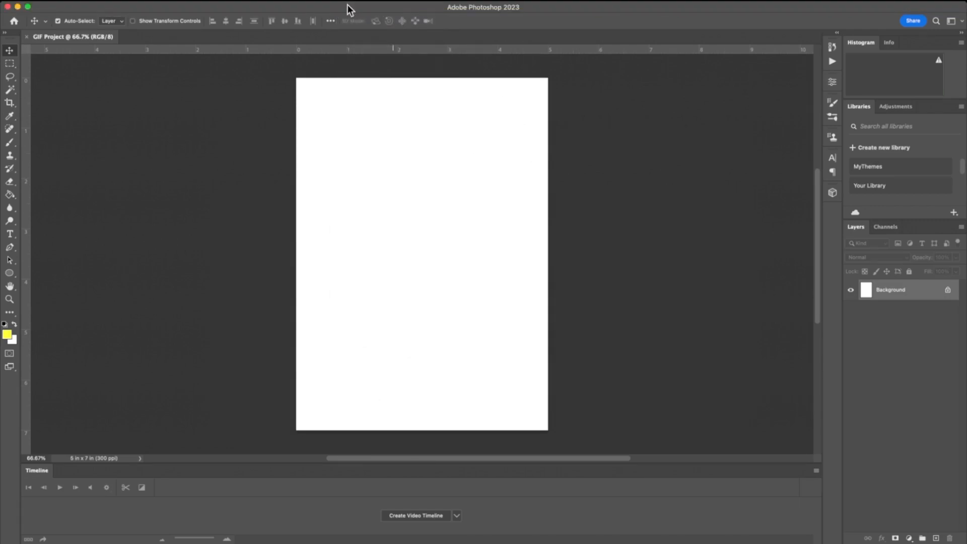
Step: Toggle the Timeline panel off and back on, and make it slightly taller
click(361, 7)
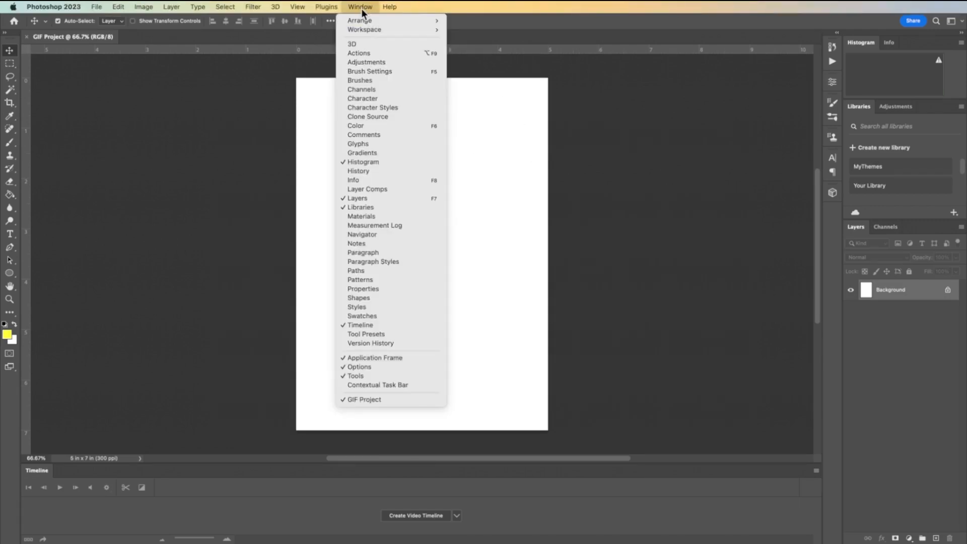
click(347, 326)
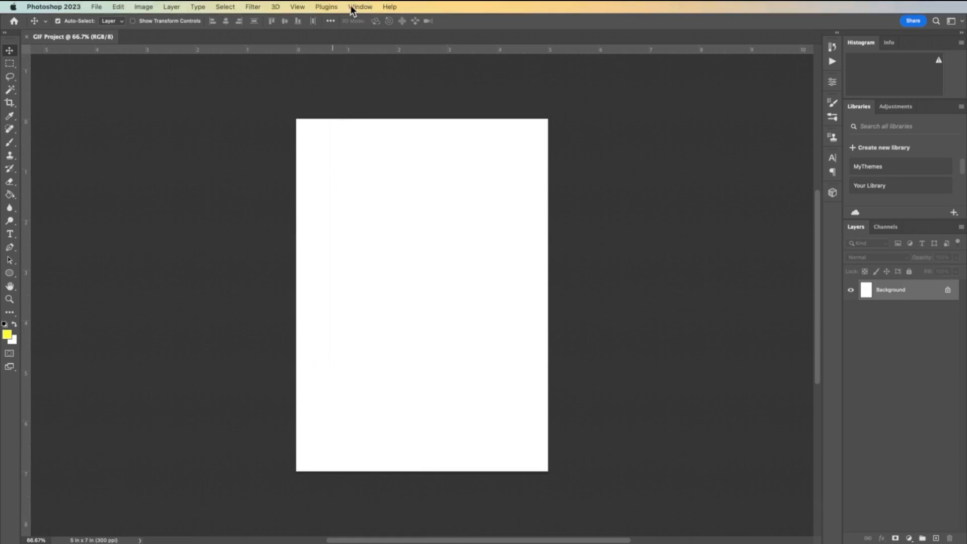
click(354, 7)
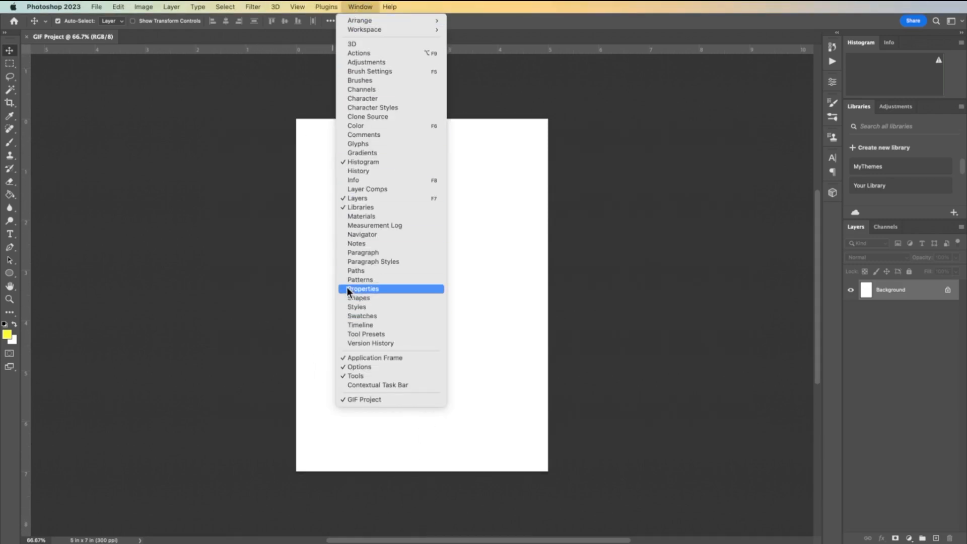
click(346, 326)
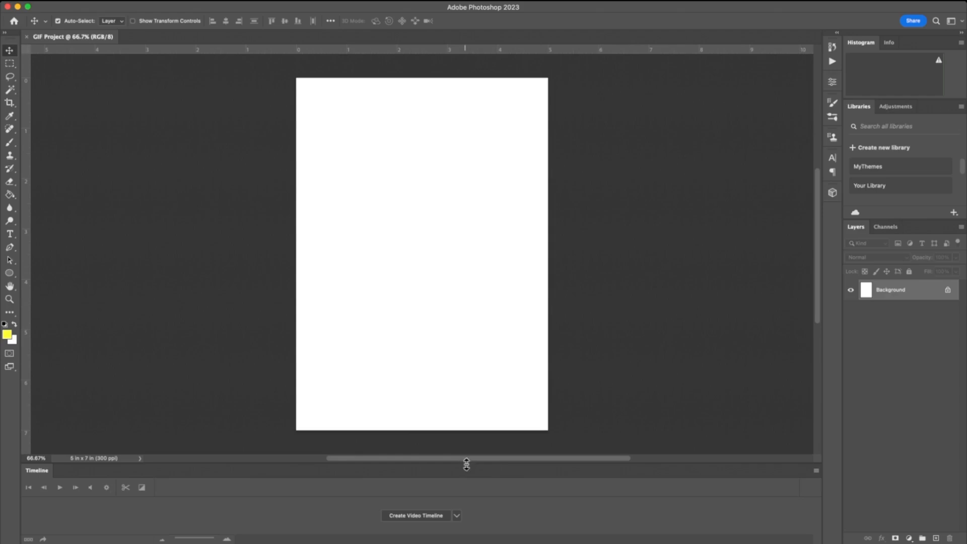
drag(466, 463, 465, 441)
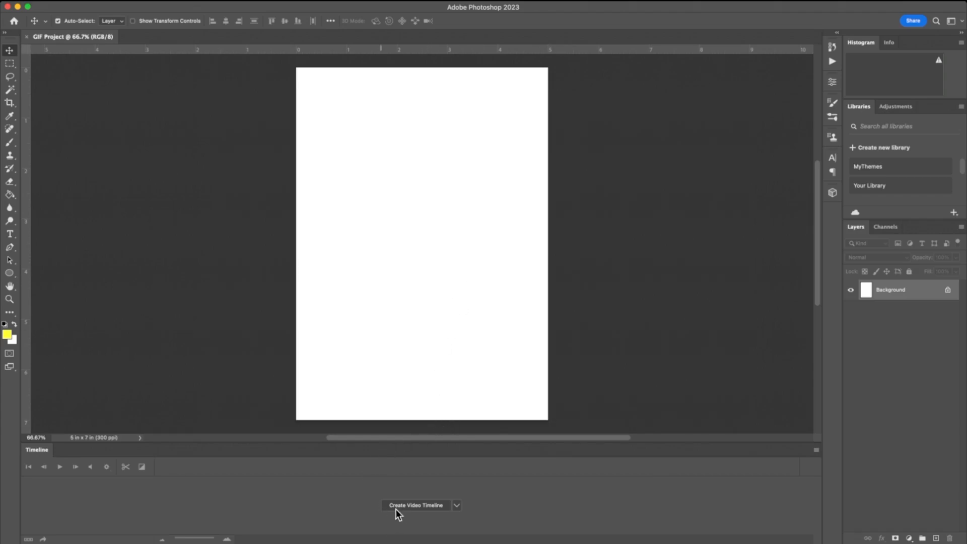
Step: Change the Timeline panel's timeline type to Create Frame Animation
click(457, 505)
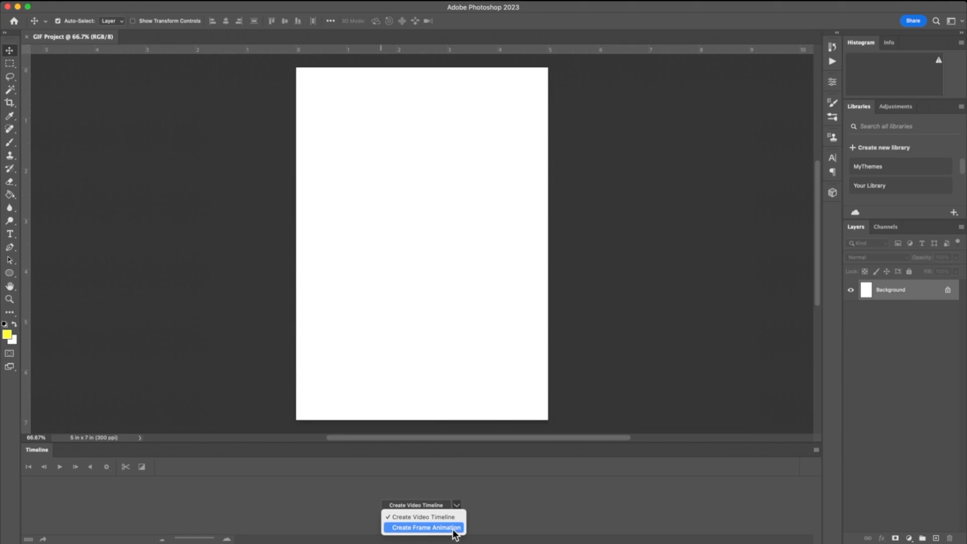
click(270, 505)
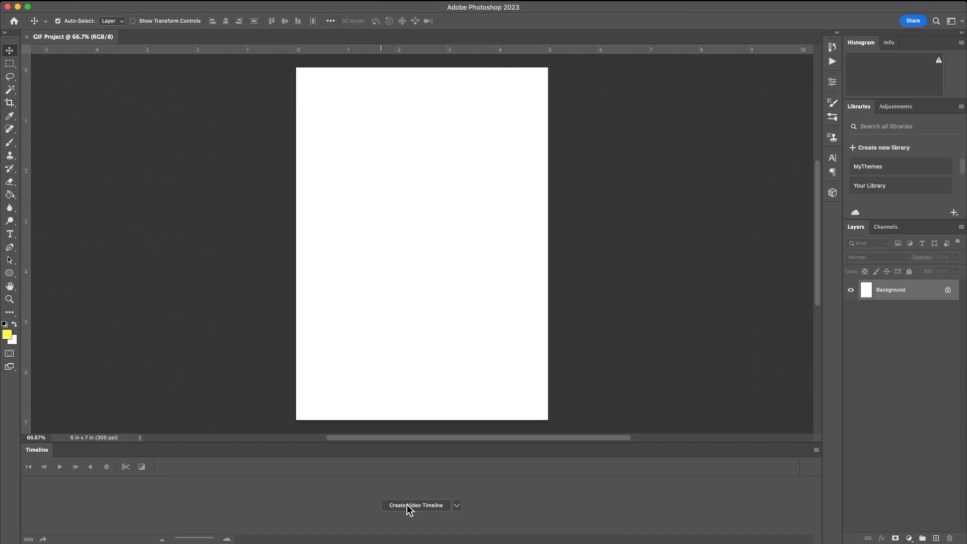
click(456, 505)
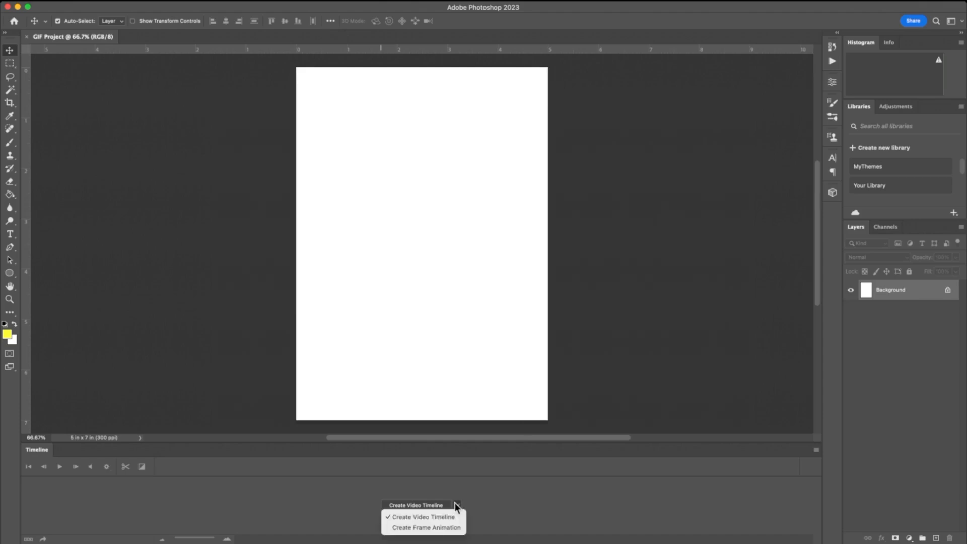
click(399, 527)
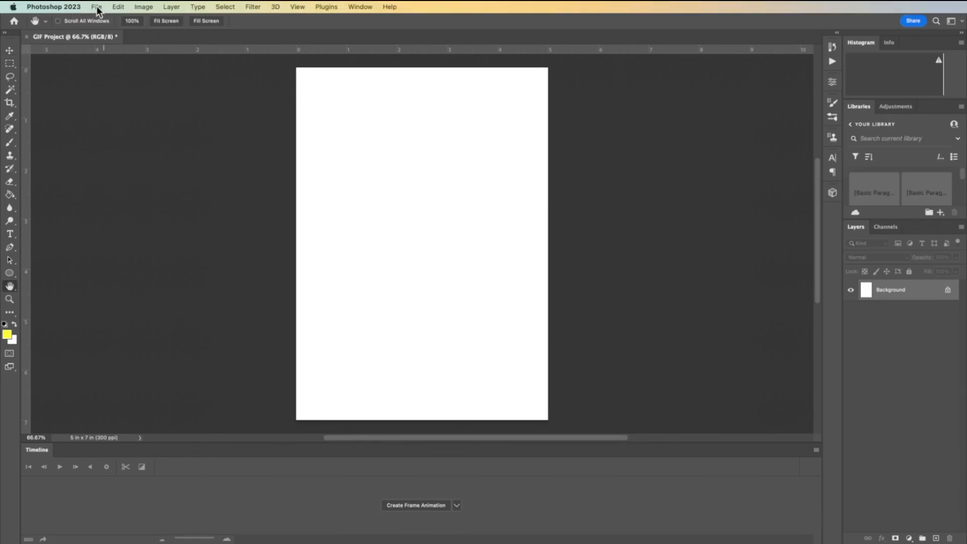
click(96, 7)
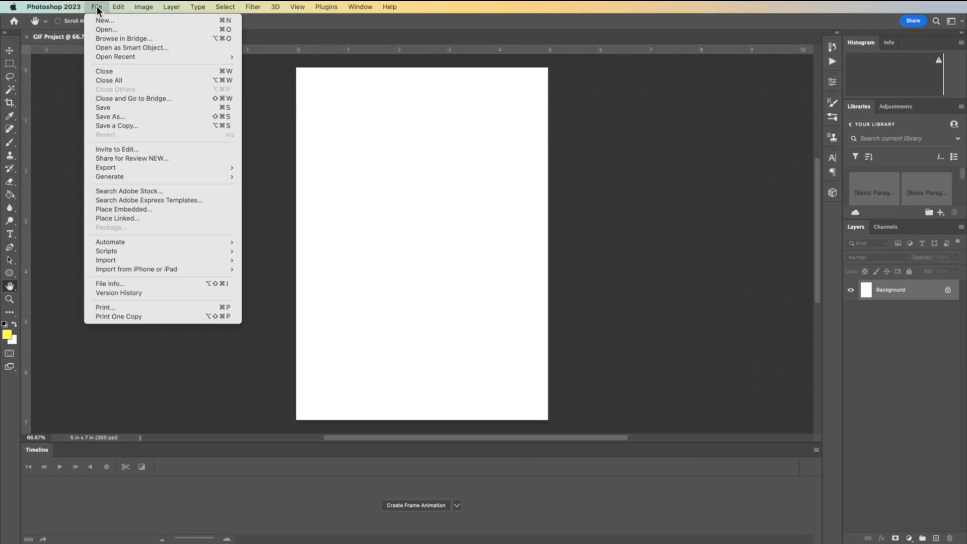
click(278, 99)
click(96, 7)
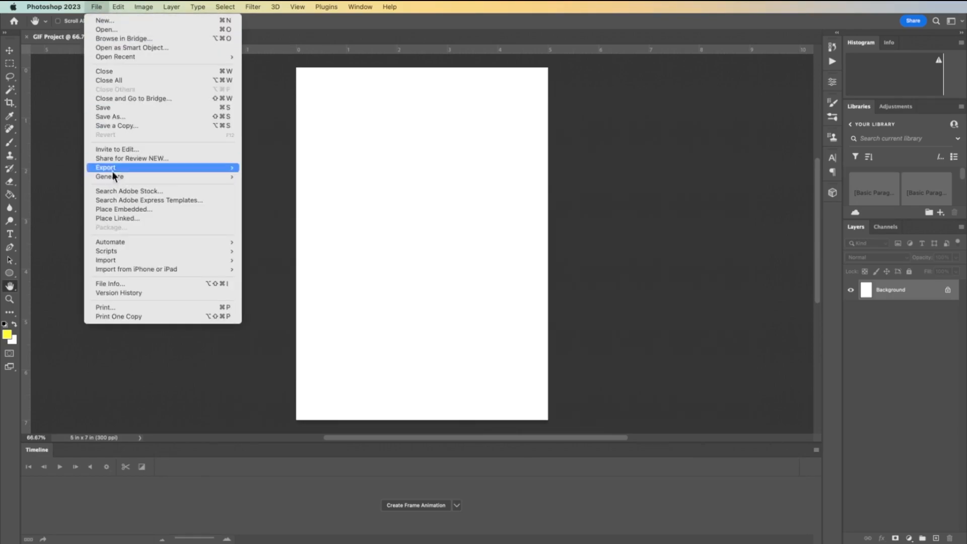
mouse_move(114, 168)
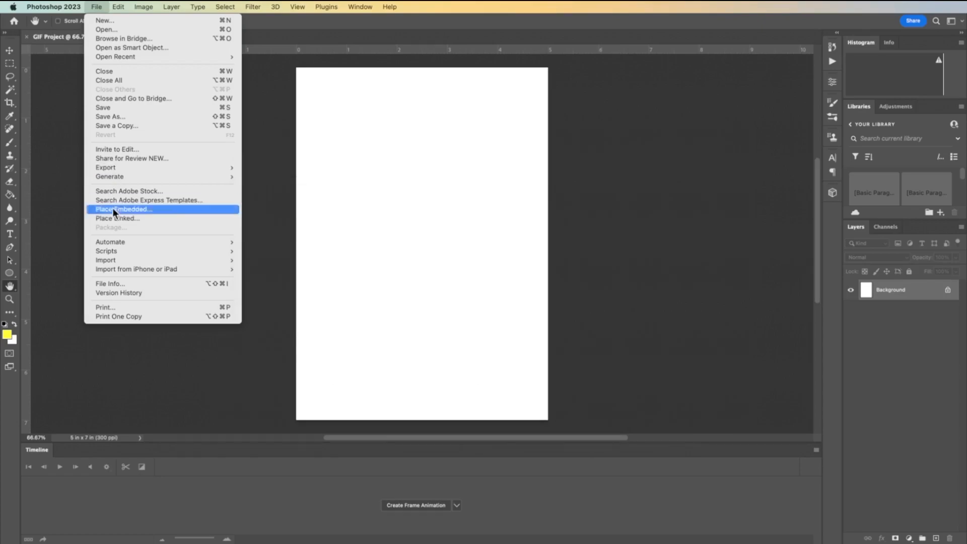
mouse_move(143, 261)
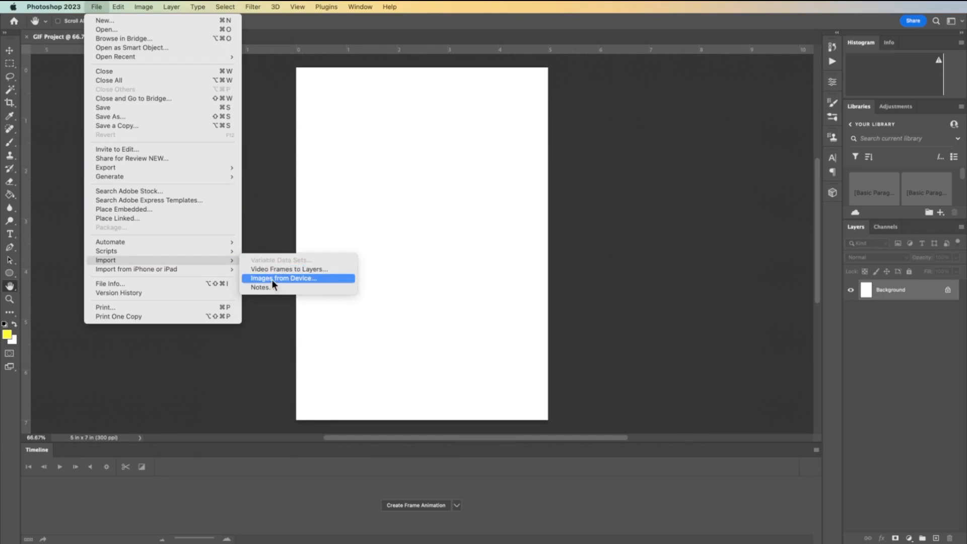
mouse_move(176, 269)
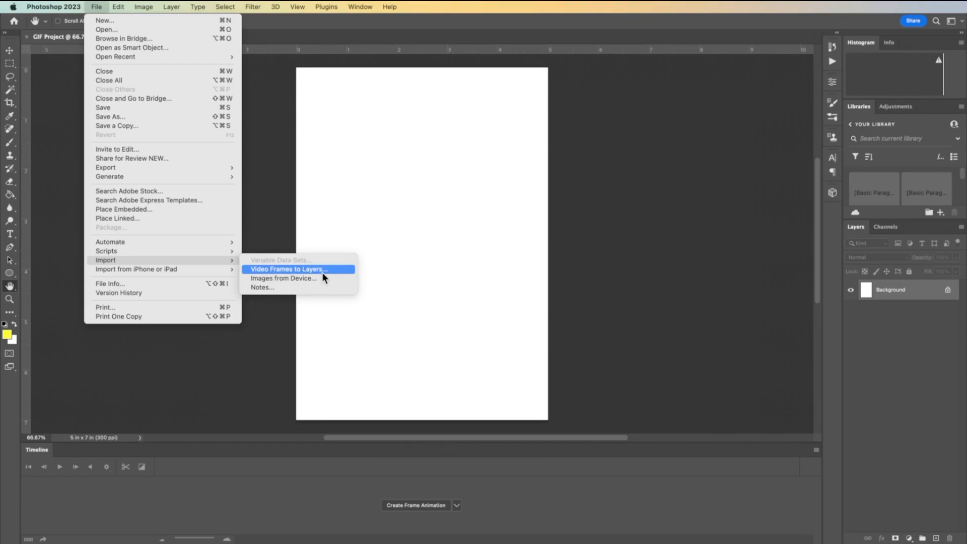
click(285, 269)
click(915, 336)
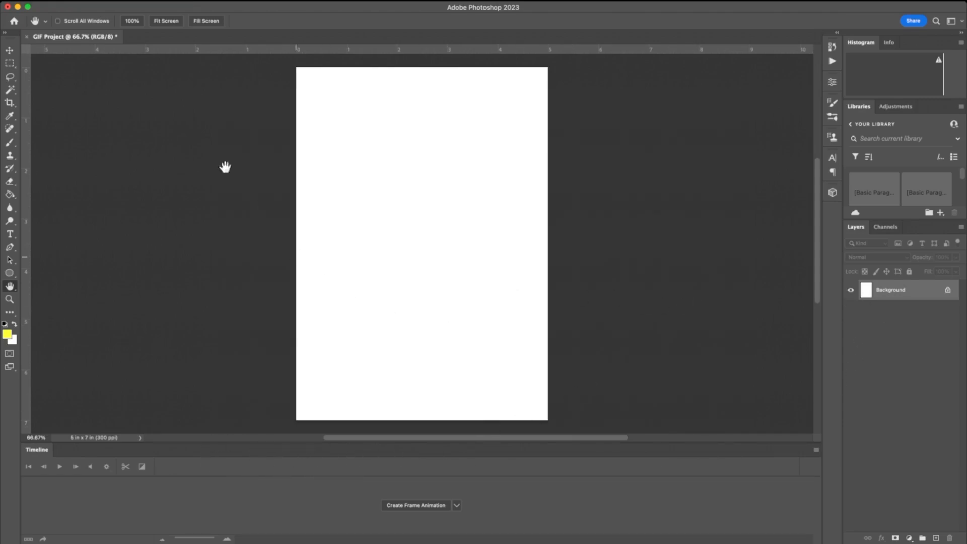
Step: Start importing video frames to layers, using IMG_2948.MOV from the Downloads folder with the Video format
click(97, 7)
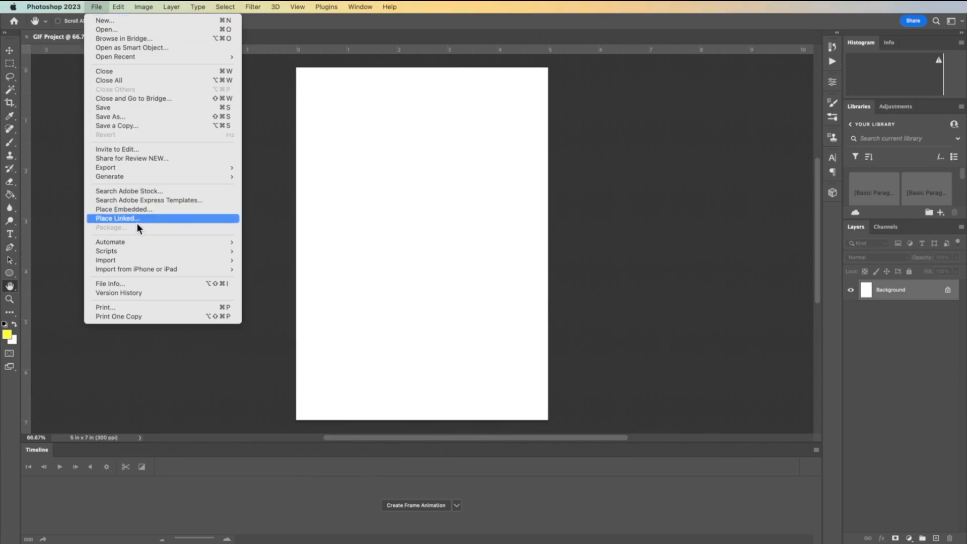
mouse_move(204, 260)
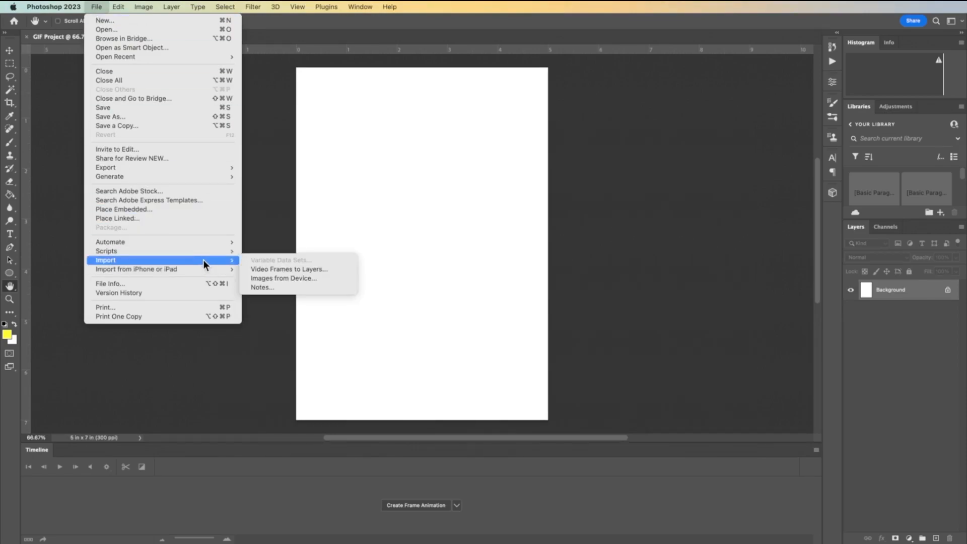
click(283, 270)
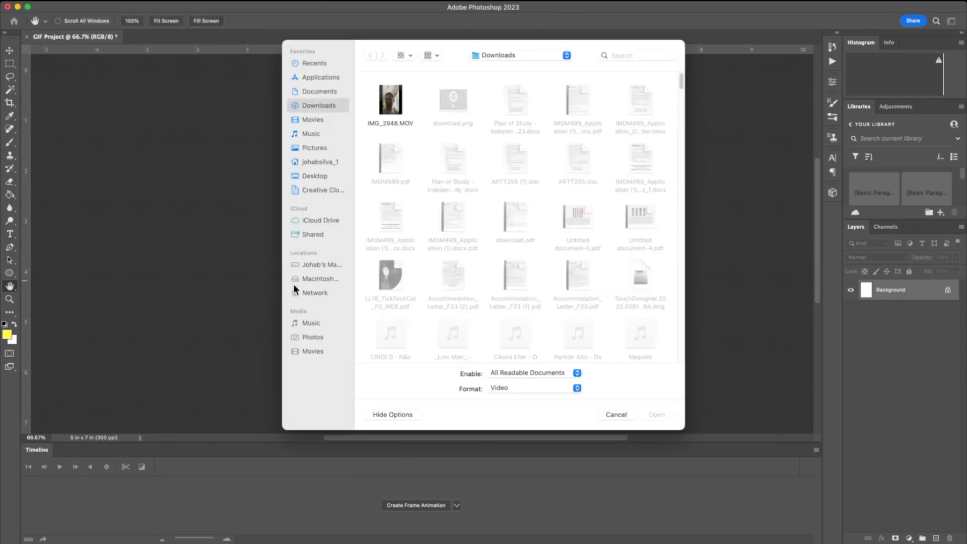
click(398, 103)
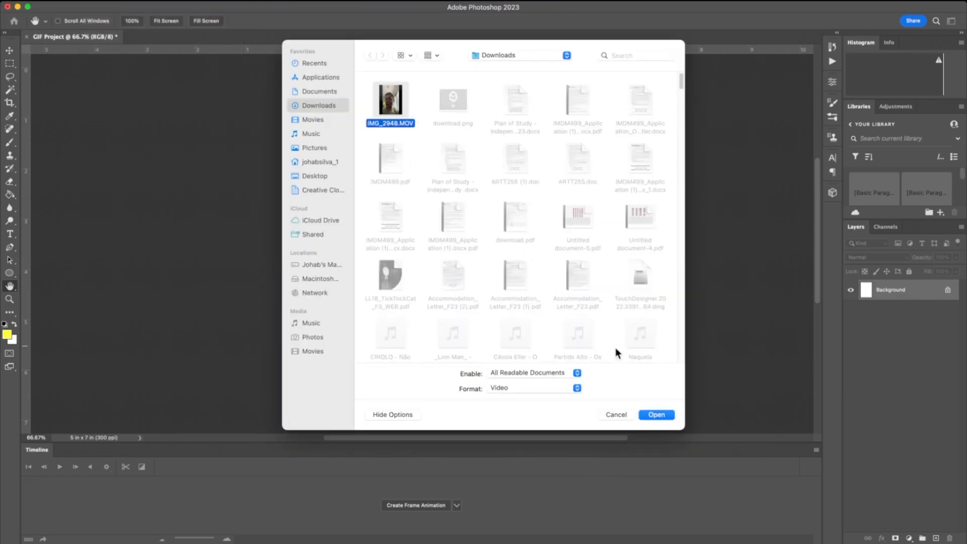
click(657, 415)
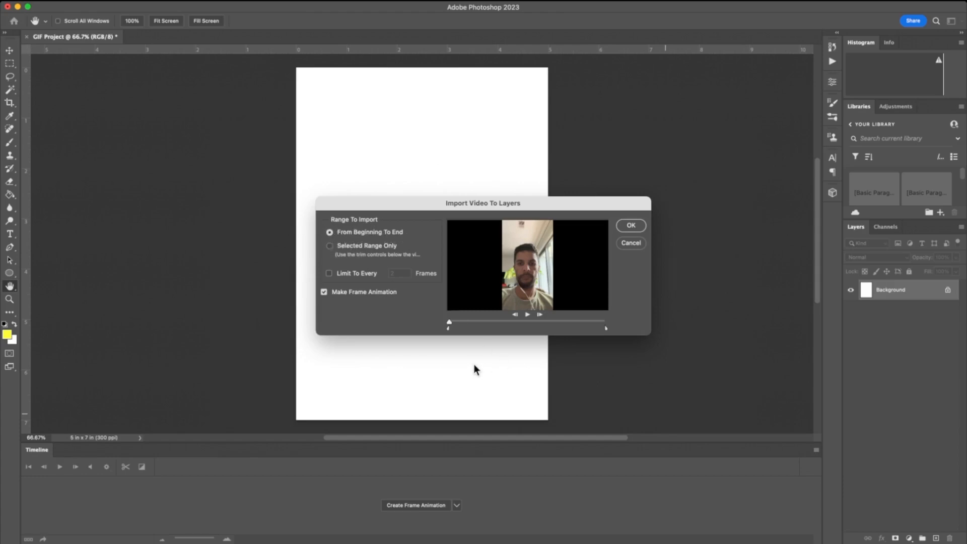
Step: Preview the clip and import its frames From Beginning To End, without a frame limit and with Make Frame Animation enabled
drag(449, 322, 401, 330)
mouse_move(448, 329)
mouse_down()
mouse_move(516, 330)
mouse_move(437, 330)
mouse_up()
click(329, 273)
click(329, 274)
click(528, 316)
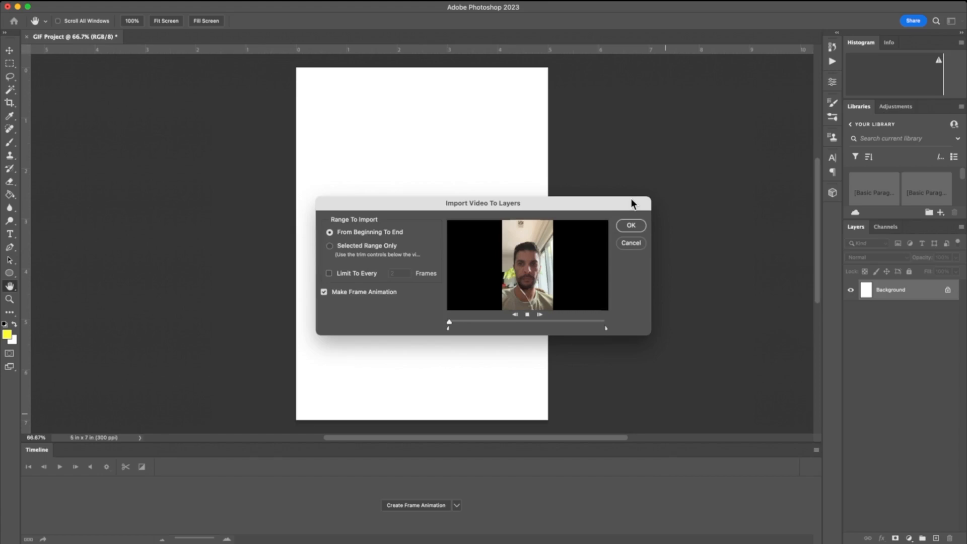
click(631, 227)
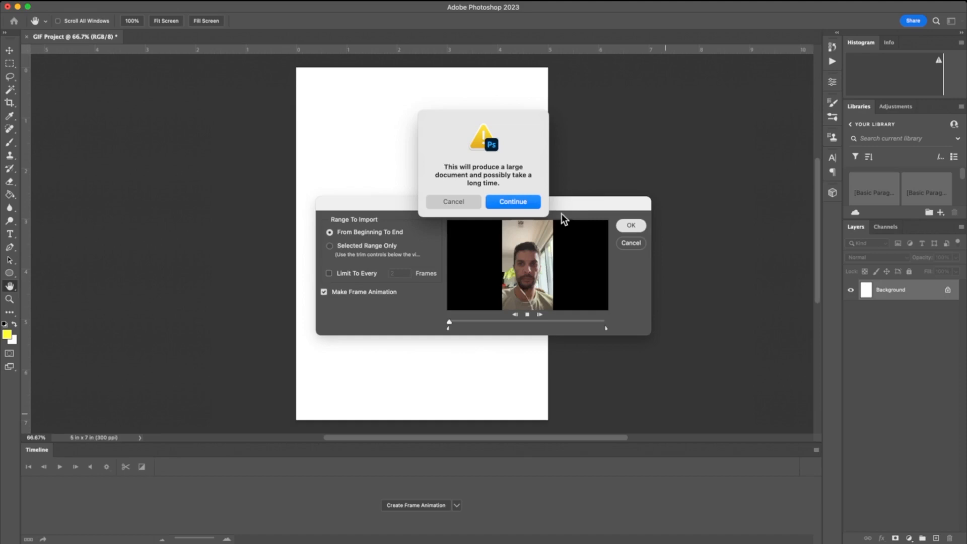
click(522, 205)
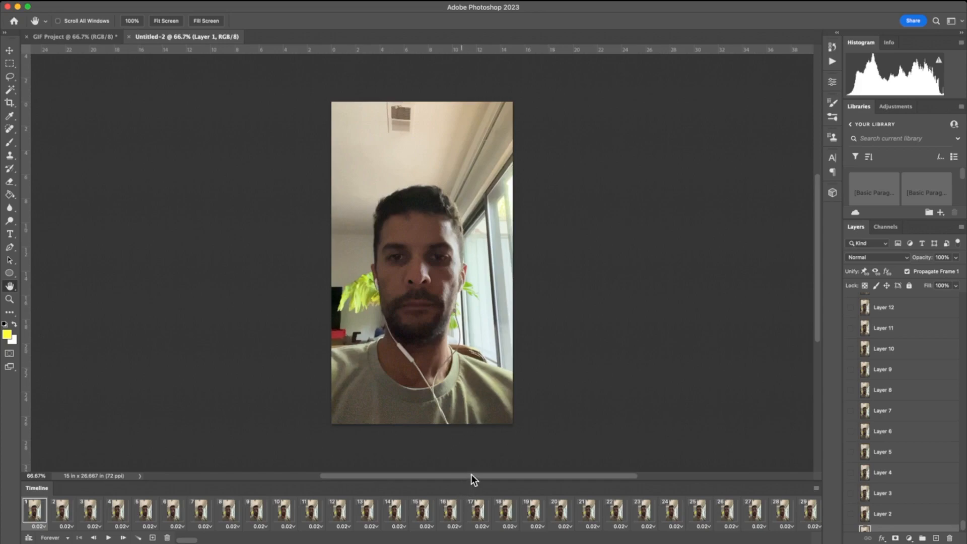
Step: Examine the imported frames in the timeline from the first to the last
scroll(471, 462, down, 2)
scroll(471, 462, up, 2)
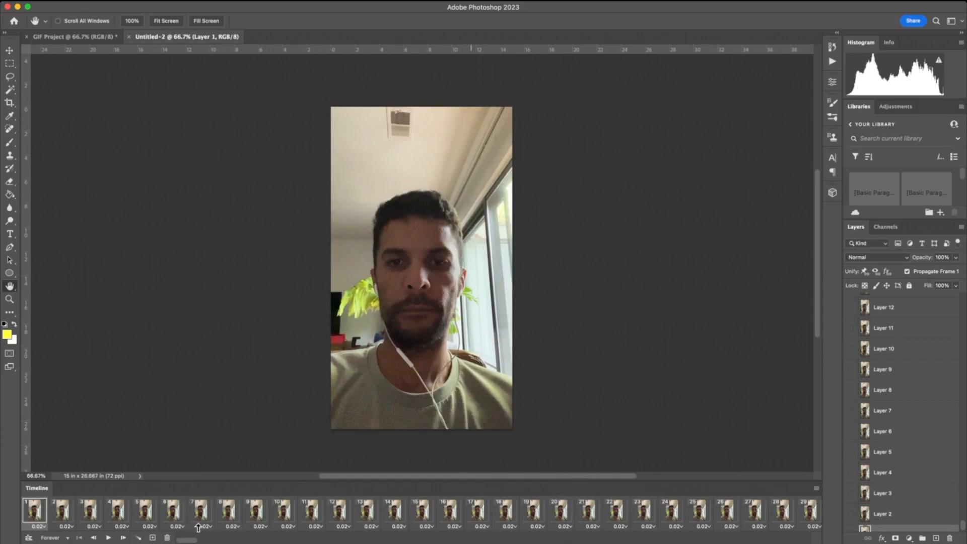
drag(190, 539, 439, 541)
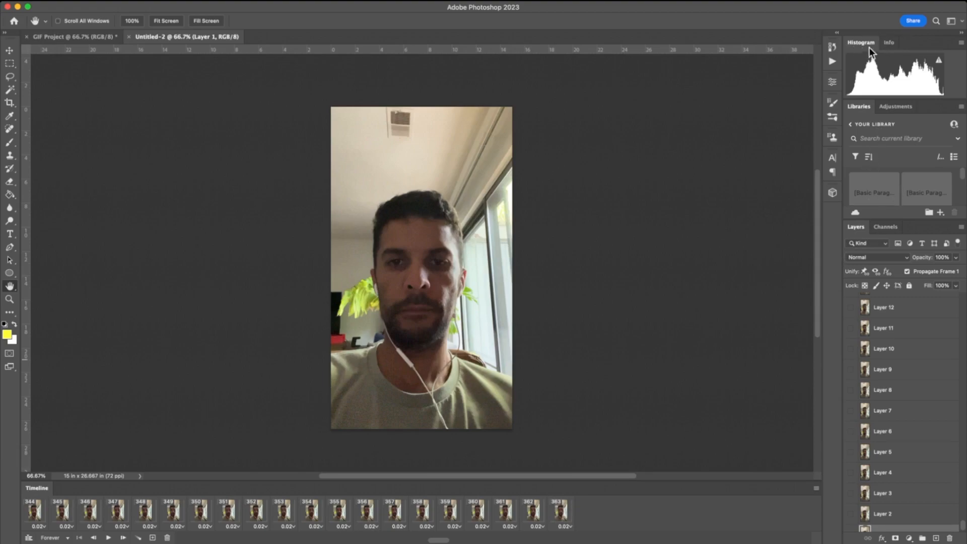
Step: Close the Histogram/Info and Libraries/Adjustments panel groups to give the Layers panel the full height
click(962, 43)
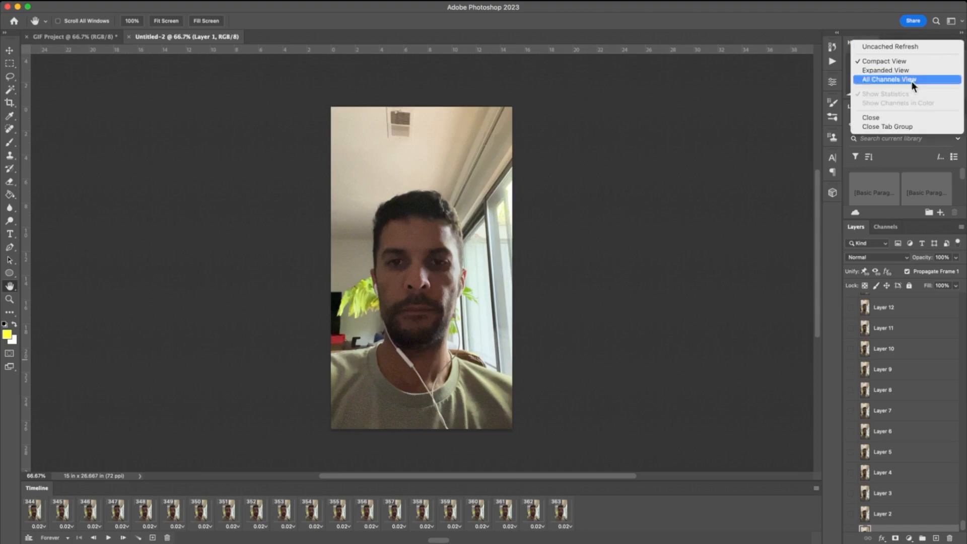
click(903, 126)
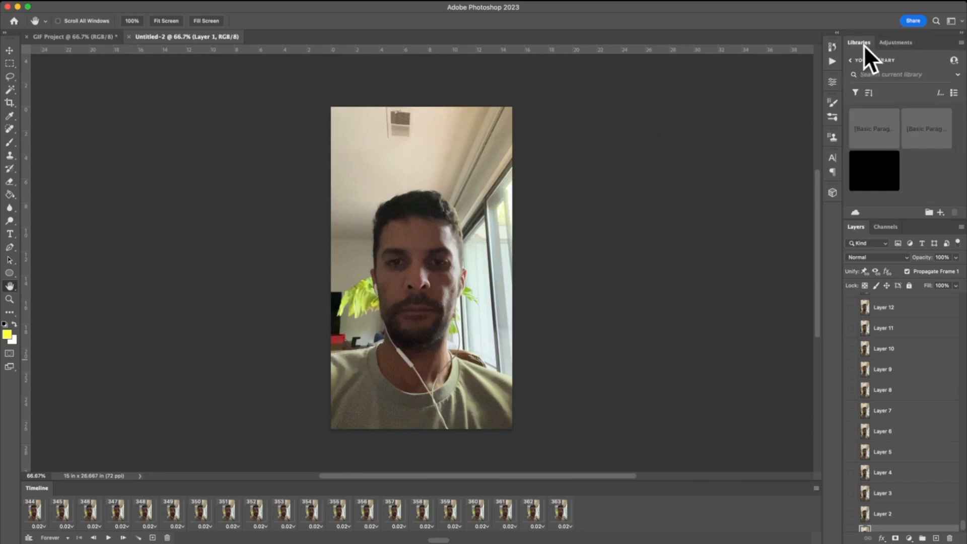
click(906, 43)
click(857, 41)
click(962, 45)
click(869, 253)
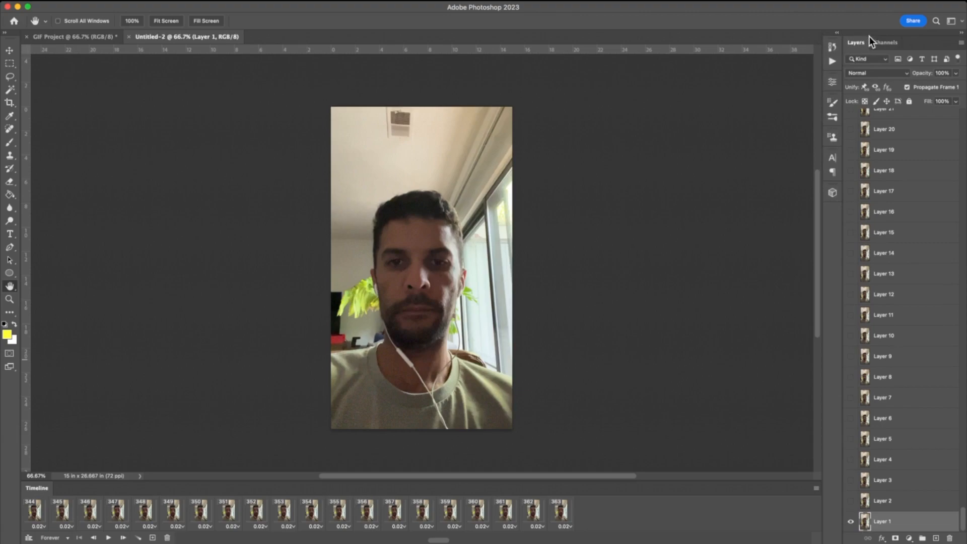
Step: Look through the layer stack, return to the start of the timeline, and play the frame animation partway before stopping it
scroll(887, 252, up, 5)
scroll(905, 249, down, 2)
drag(963, 522, 935, 533)
drag(439, 541, 173, 529)
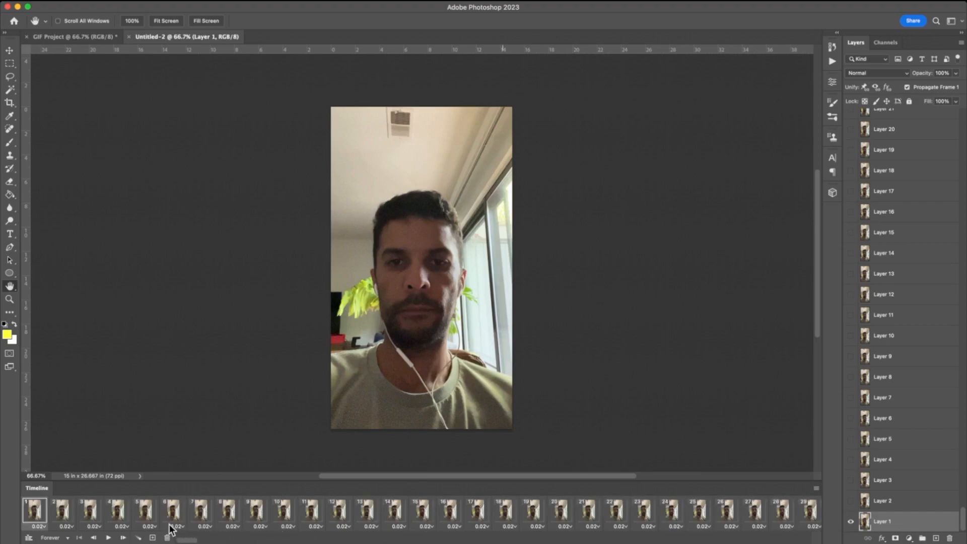
click(107, 538)
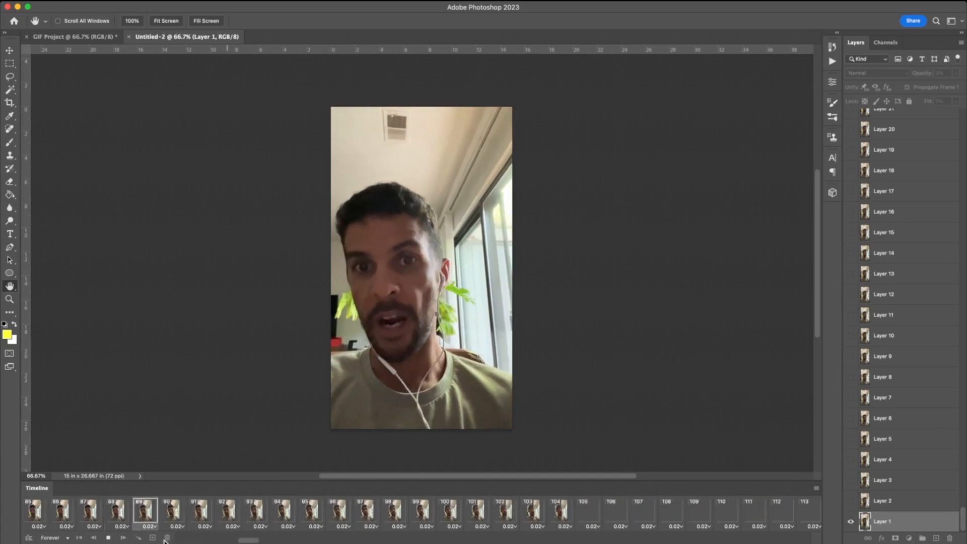
click(108, 538)
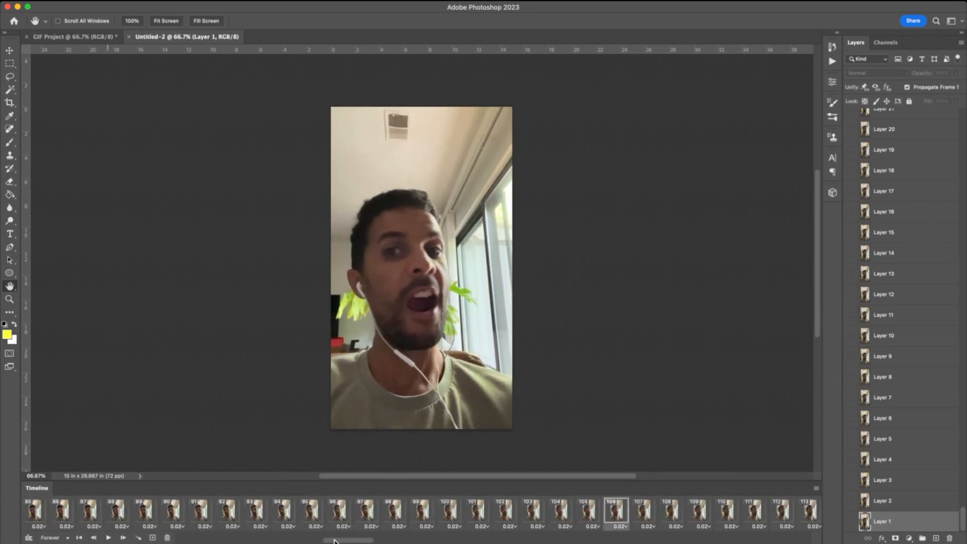
Step: Compare the frames at the start of the timeline with the corresponding layers in the layer stack
drag(339, 540, 191, 540)
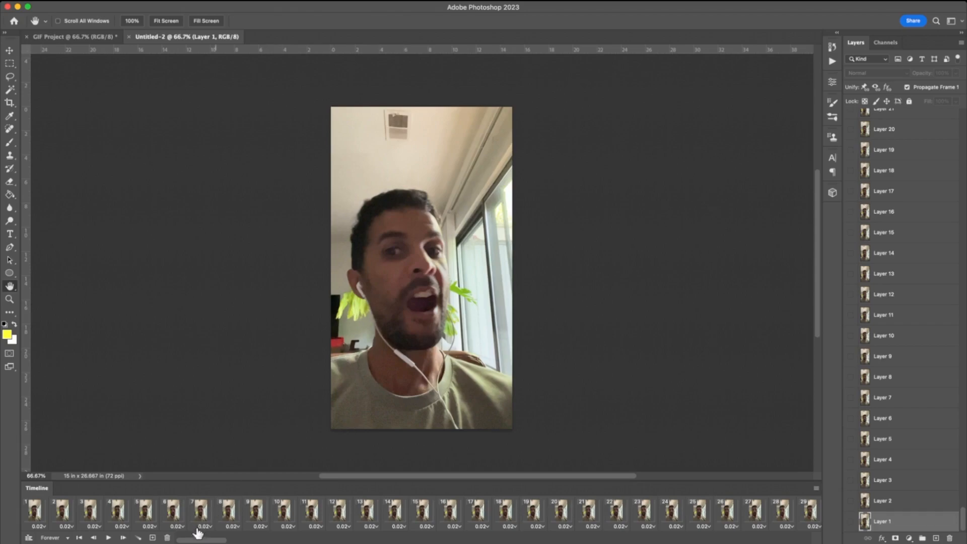
mouse_move(200, 540)
mouse_down()
mouse_move(805, 534)
mouse_move(201, 540)
mouse_up()
scroll(887, 457, up, 5)
scroll(887, 457, down, 3)
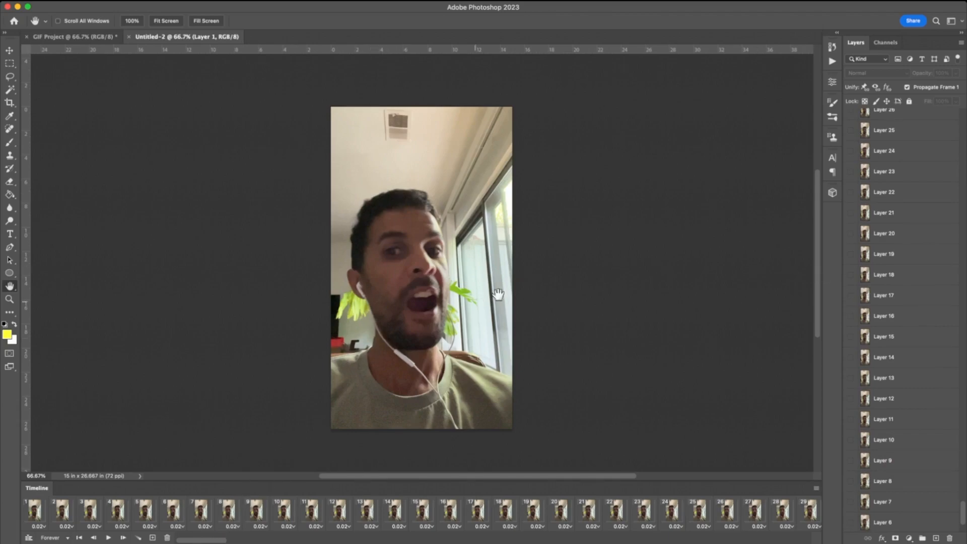
scroll(897, 313, up, 1)
scroll(898, 313, up, 15)
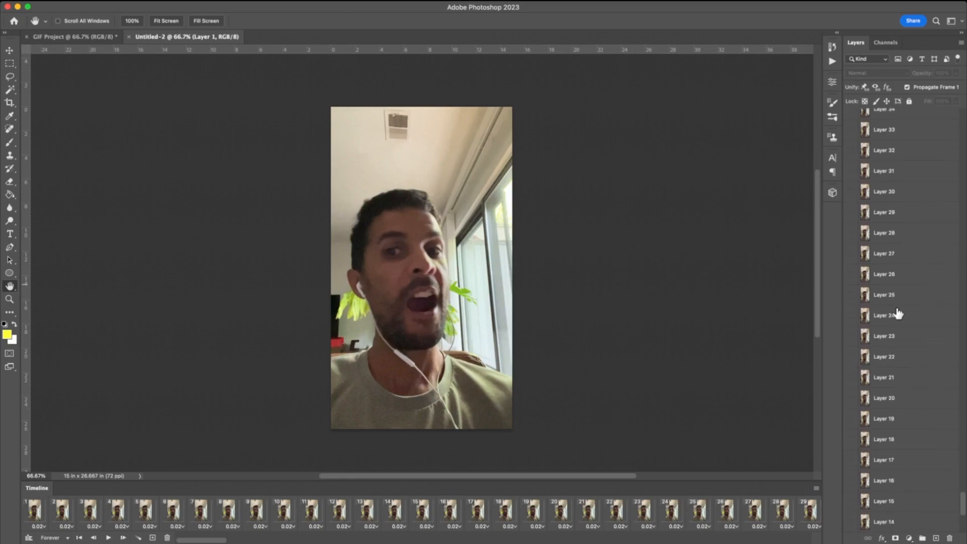
scroll(898, 314, down, 17)
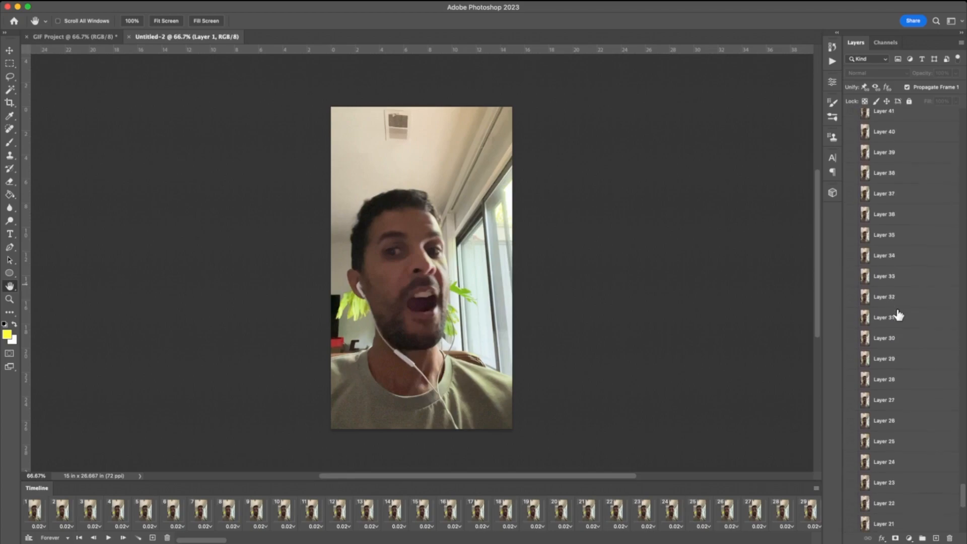
scroll(898, 314, down, 2)
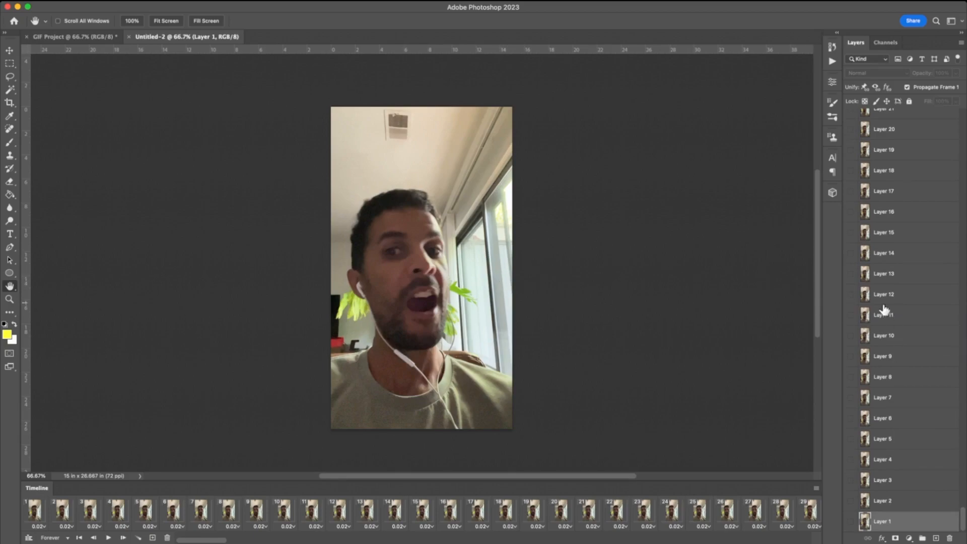
scroll(886, 316, up, 10)
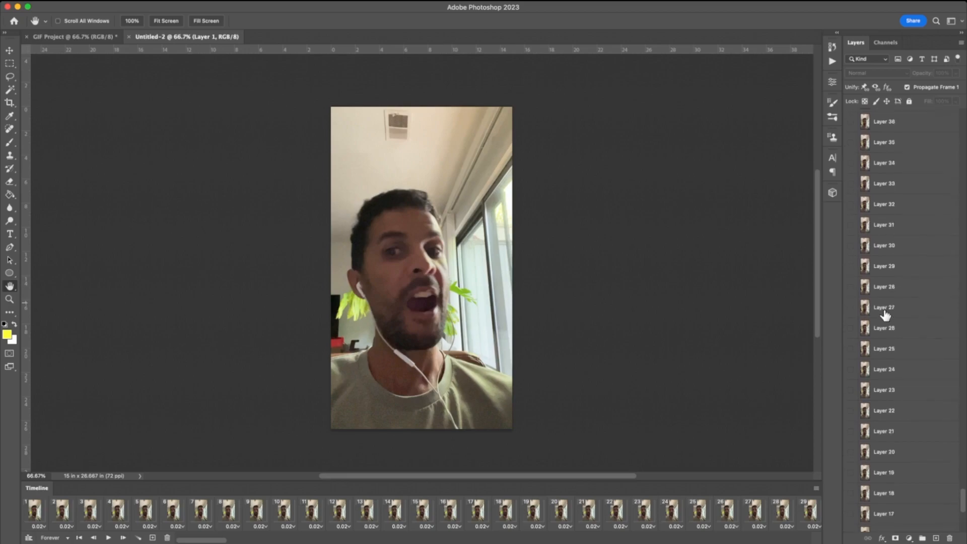
scroll(886, 316, down, 10)
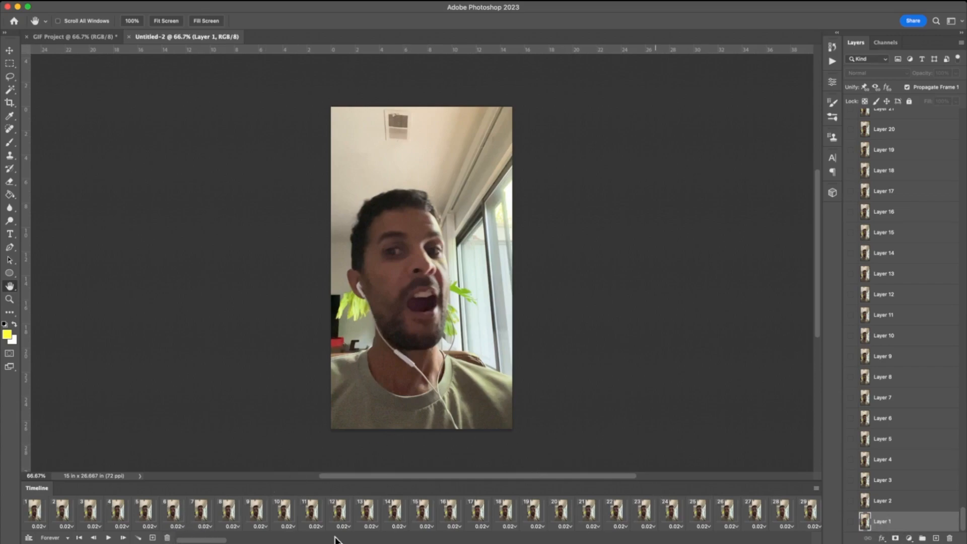
Step: Examine individual frames near the end of the timeline, between about frame 342 and frame 359
drag(206, 542, 797, 538)
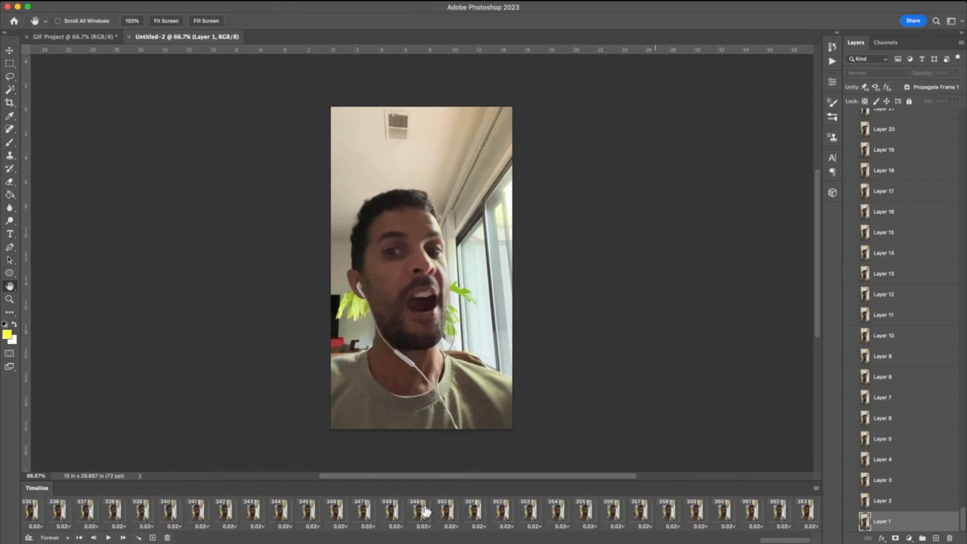
click(363, 512)
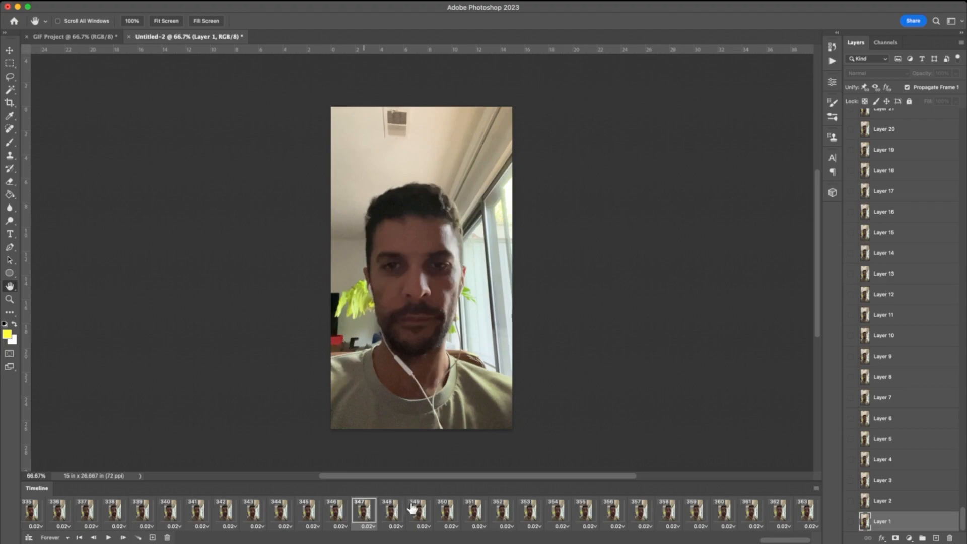
click(336, 513)
click(308, 513)
click(280, 513)
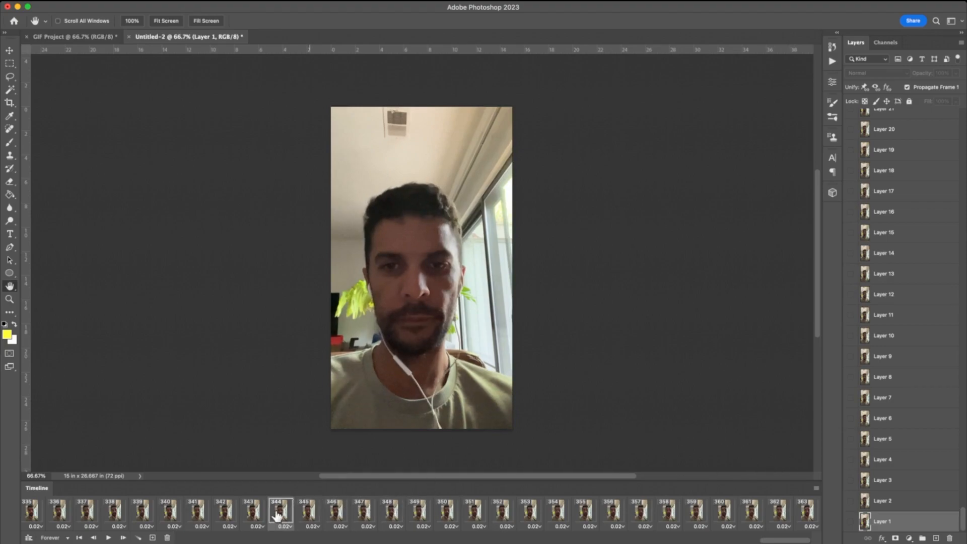
click(253, 514)
click(227, 514)
click(308, 513)
click(364, 514)
click(401, 513)
click(426, 514)
click(456, 513)
click(504, 514)
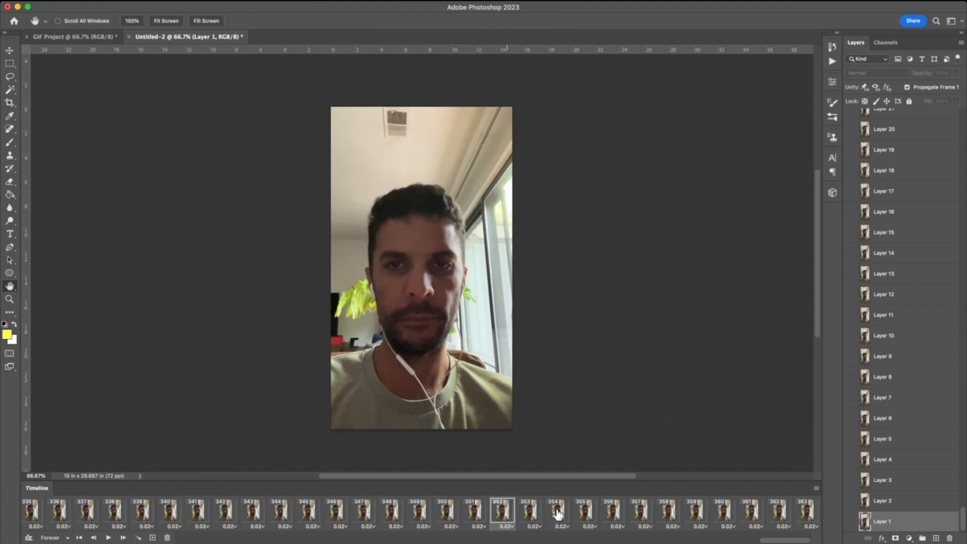
click(557, 513)
click(584, 514)
click(623, 515)
click(641, 514)
click(696, 513)
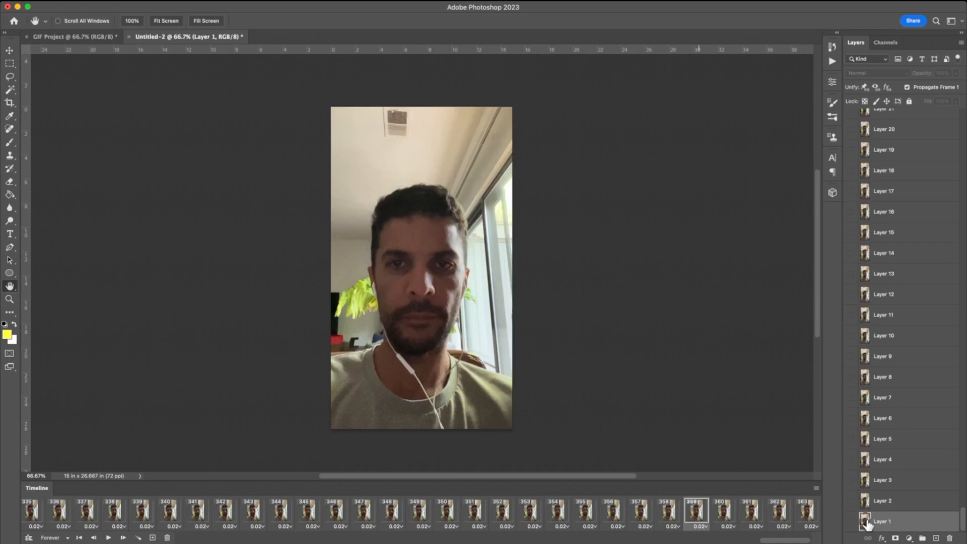
Step: Delete Layer 1, check frame 1 at the start of the timeline, and restore the deleted layer
drag(802, 540, 225, 540)
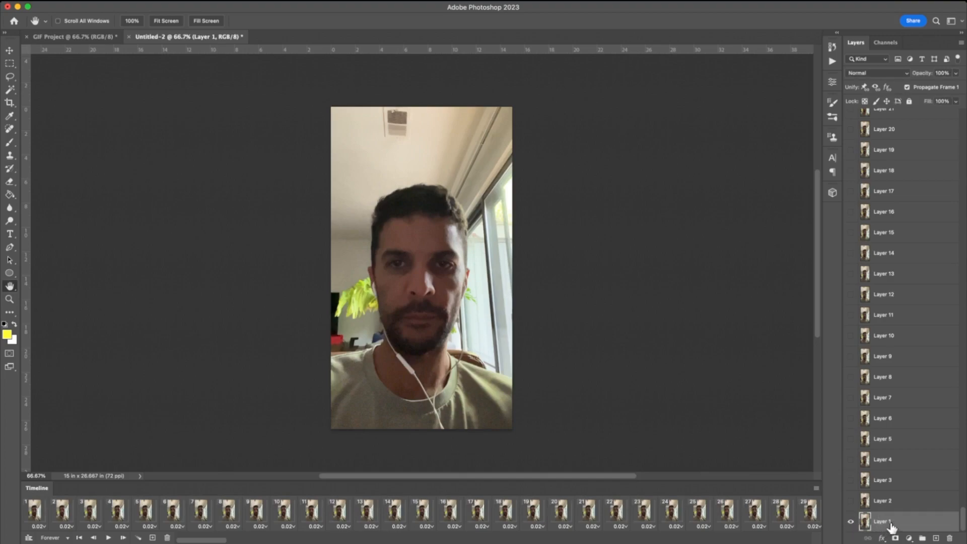
click(949, 538)
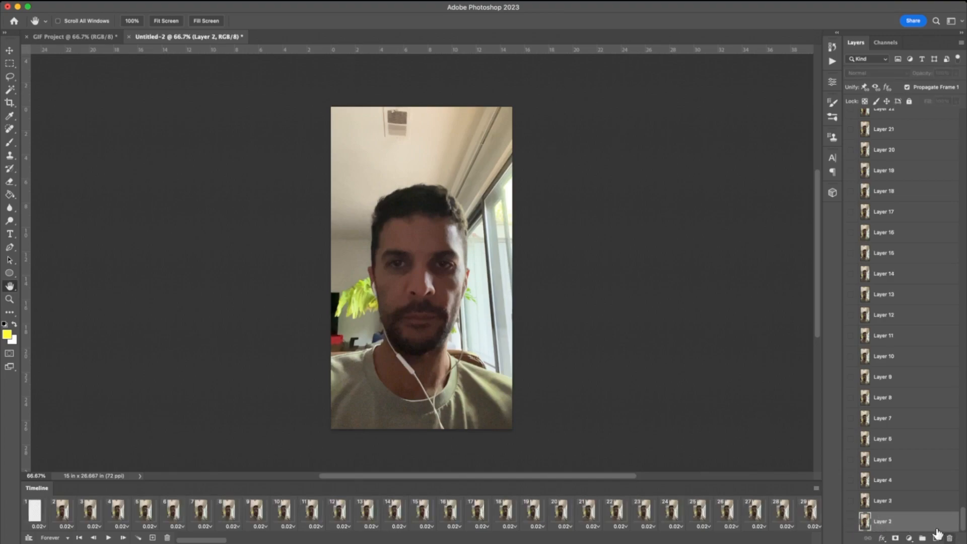
click(41, 511)
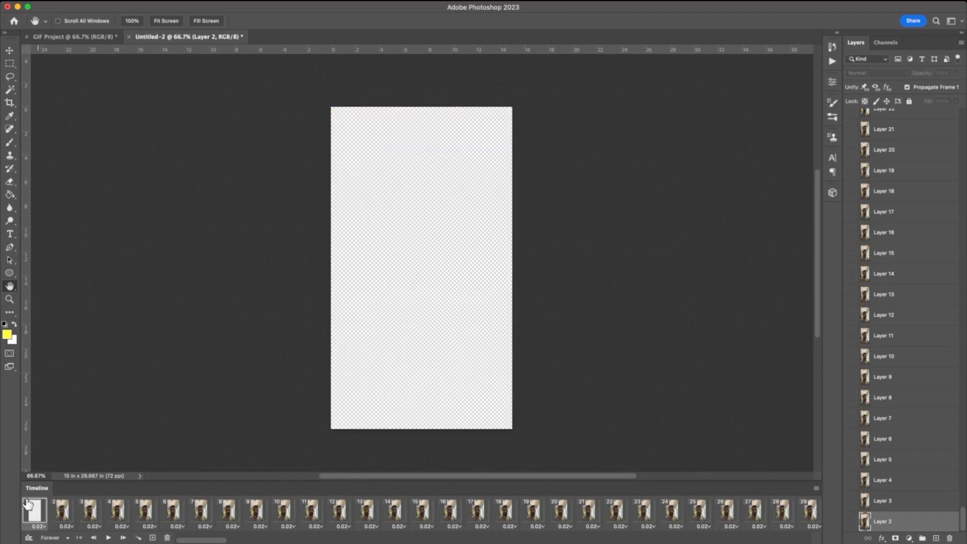
scroll(877, 523, down, 1)
click(877, 522)
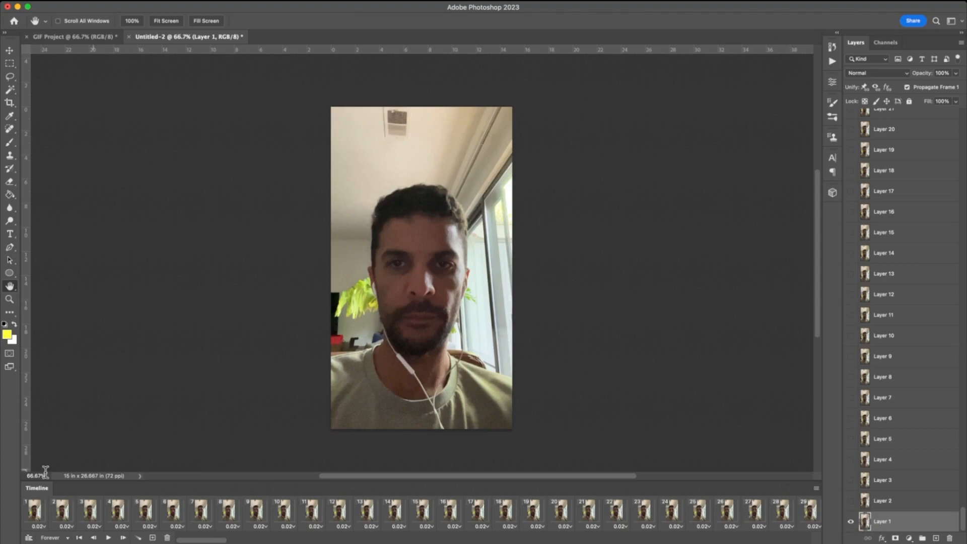
Step: In frame 1, paint yellow outlines around the head and loose scribbles over the background on Layer 1 with the Brush tool
click(36, 510)
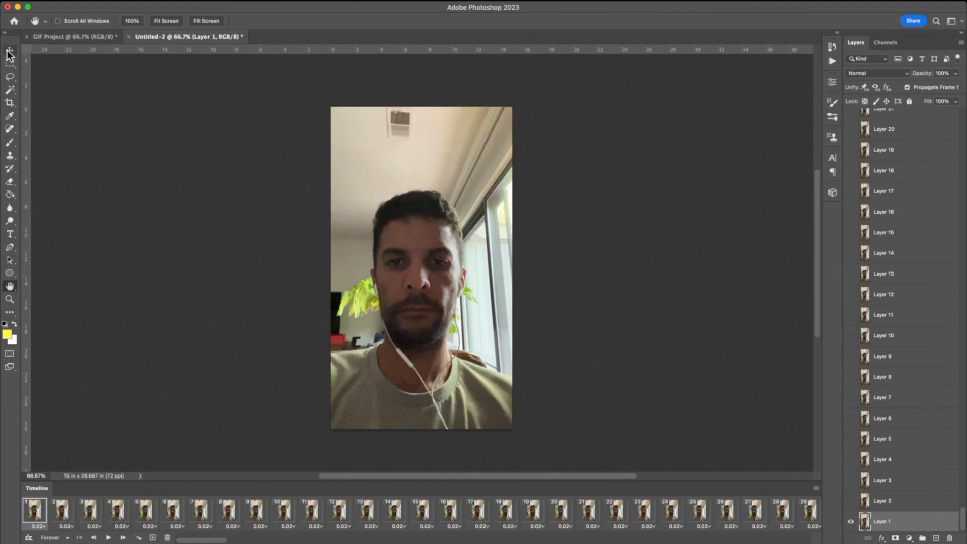
click(9, 143)
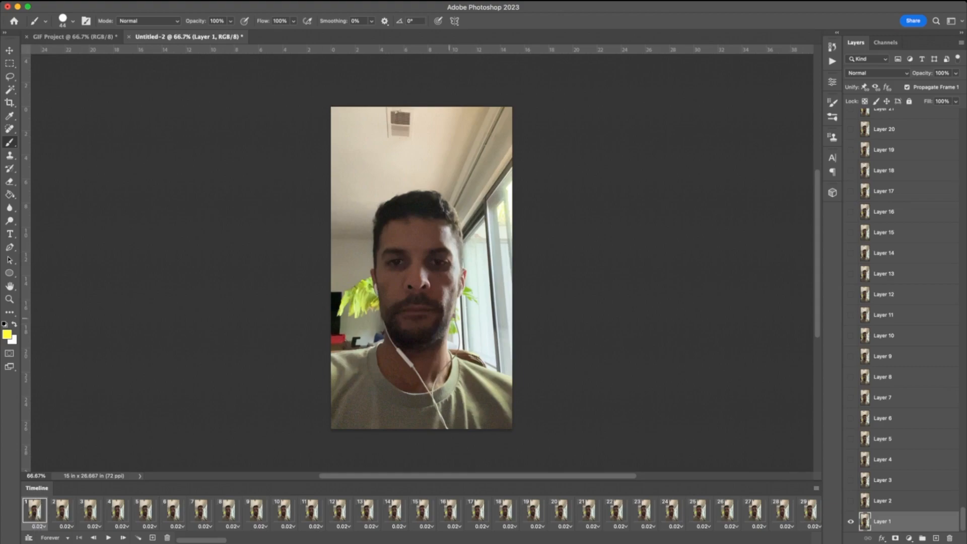
mouse_move(511, 371)
mouse_down()
mouse_move(455, 348)
mouse_move(454, 325)
mouse_up()
mouse_move(463, 249)
mouse_down()
mouse_move(447, 198)
mouse_move(431, 189)
mouse_move(381, 201)
mouse_move(365, 225)
mouse_move(366, 279)
mouse_move(385, 340)
mouse_move(335, 349)
mouse_move(347, 157)
mouse_move(370, 168)
mouse_move(375, 146)
mouse_move(456, 139)
mouse_move(481, 188)
mouse_move(493, 268)
mouse_up()
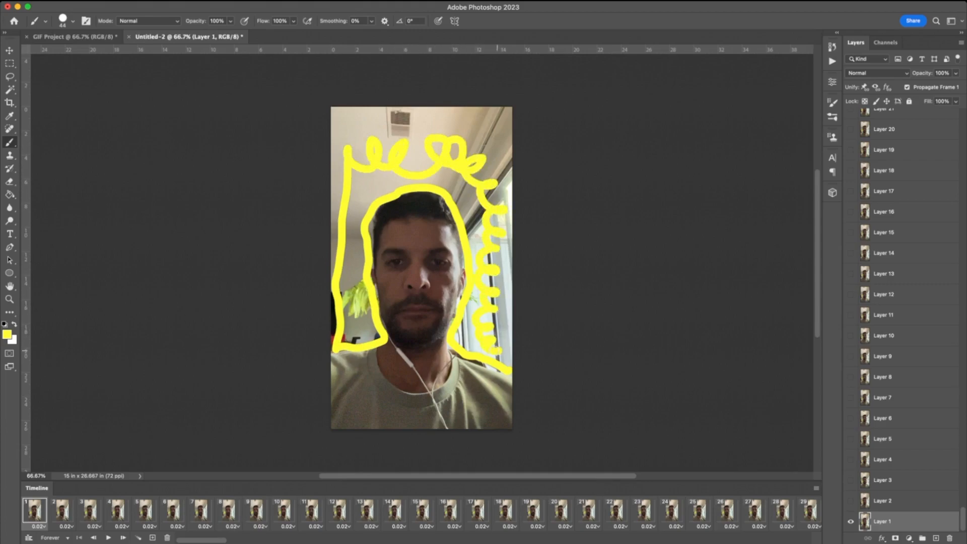
mouse_move(487, 165)
mouse_down()
mouse_move(488, 130)
mouse_move(335, 110)
mouse_move(493, 132)
mouse_move(418, 174)
mouse_move(470, 178)
mouse_up()
Step: Paint yellow eyes, a nose, a frowning mouth and two eyebrows over the face on Layer 1
mouse_move(397, 258)
mouse_down()
mouse_move(405, 276)
mouse_move(405, 264)
mouse_move(442, 260)
mouse_up()
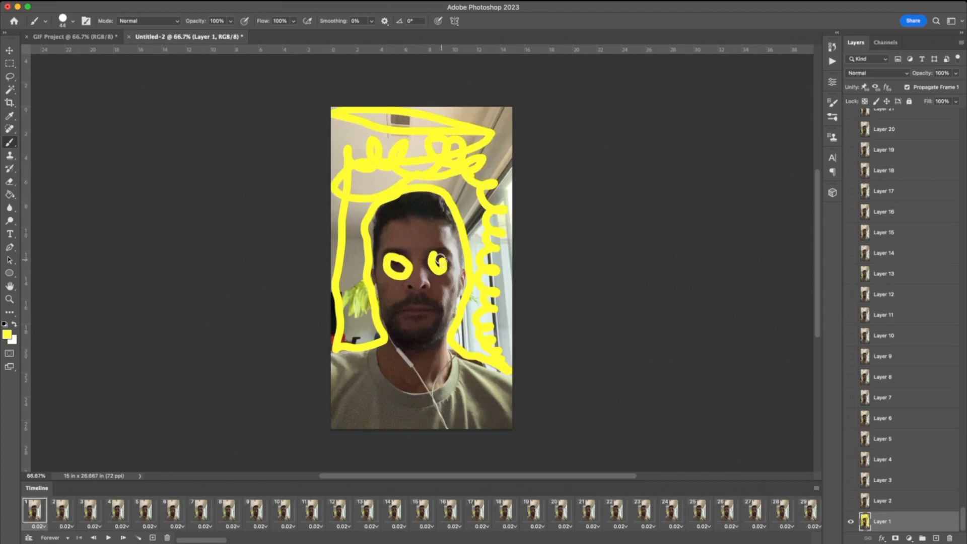
drag(404, 286, 436, 284)
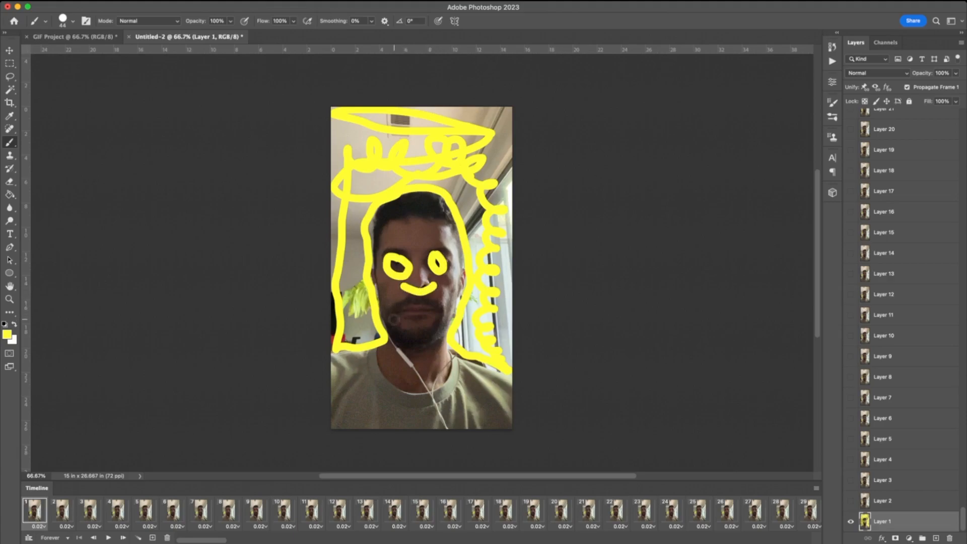
drag(394, 319, 439, 308)
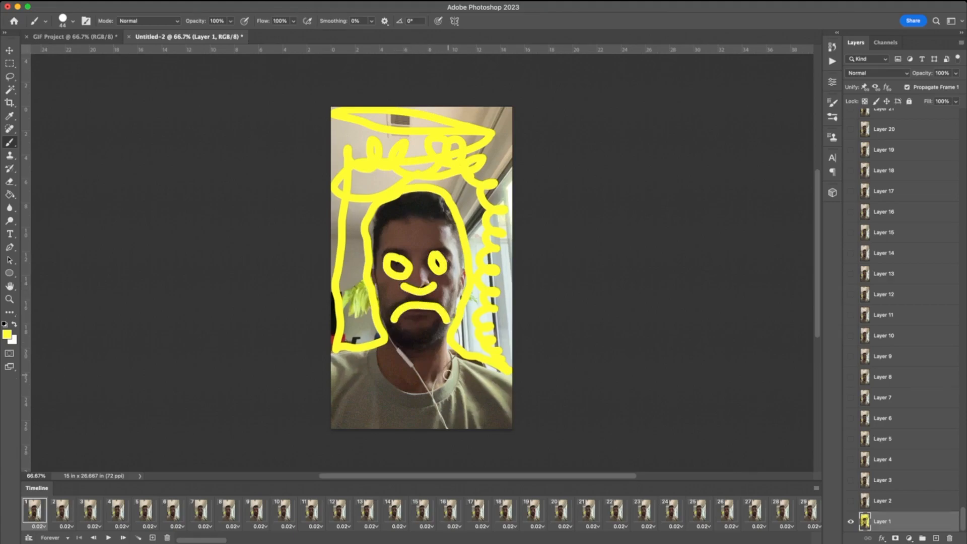
drag(421, 236, 447, 233)
drag(379, 235, 399, 234)
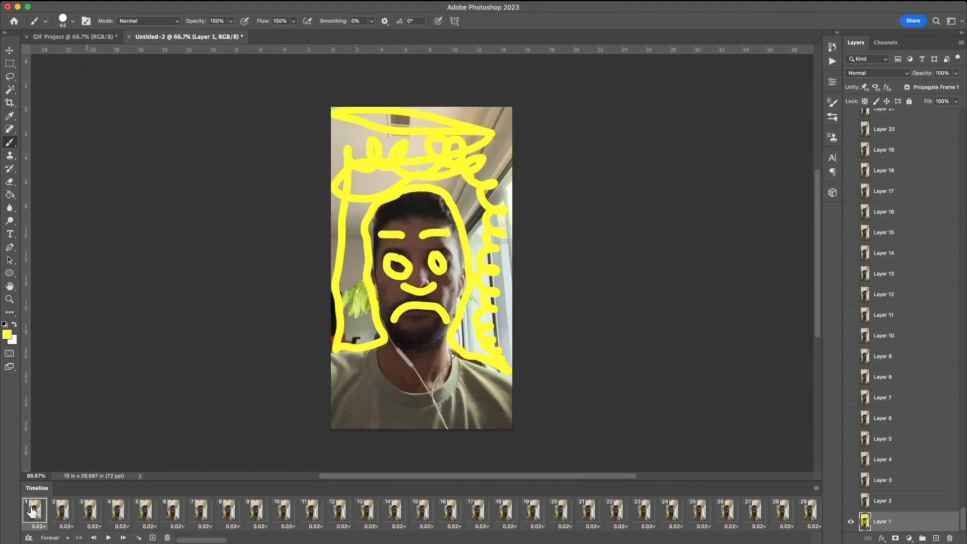
Step: Switch between Layer 1 and Layer 2, and toggle Layer 2's visibility on and off in frame 1
click(886, 500)
click(883, 522)
click(885, 502)
click(883, 522)
click(851, 502)
click(851, 501)
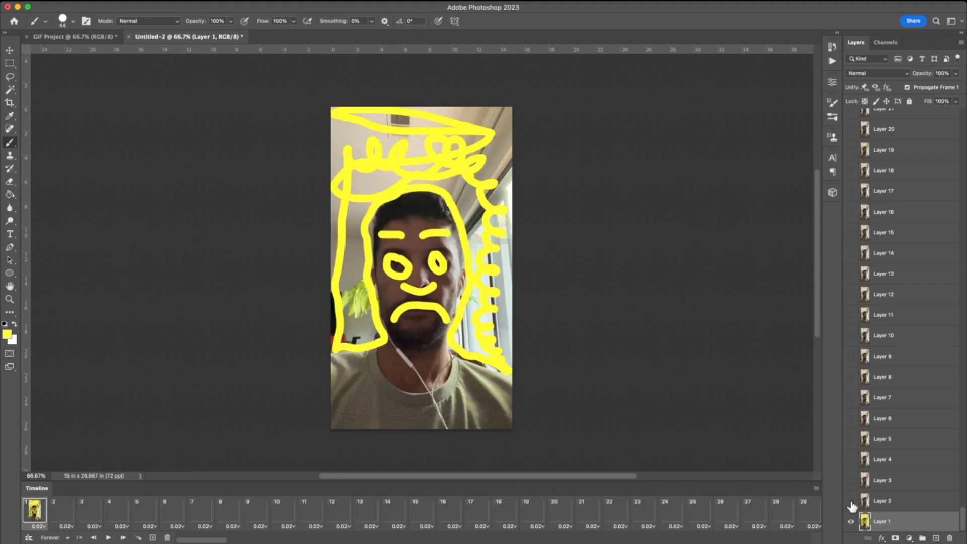
click(851, 502)
click(850, 501)
click(851, 502)
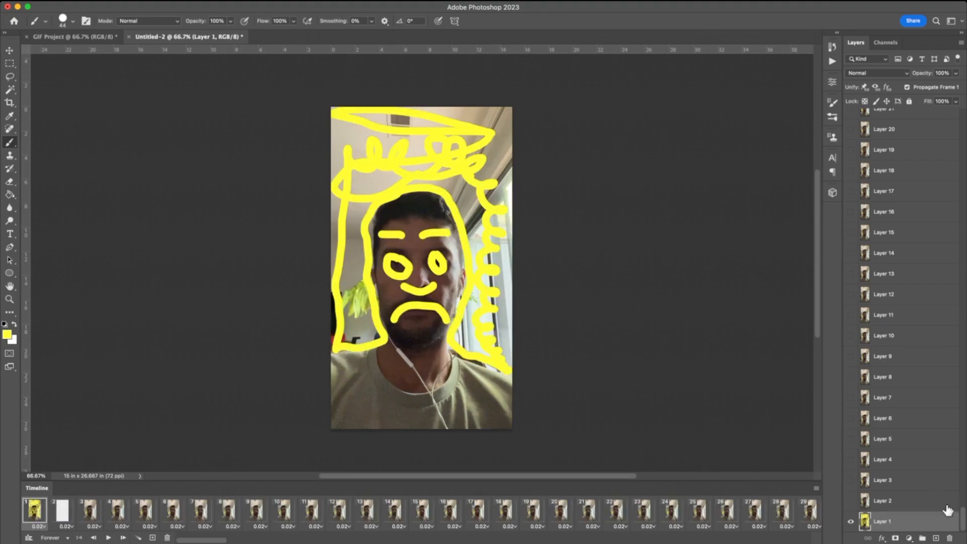
Step: Check frame 2, return to frame 1, and toggle Layer 2's visibility again
click(66, 510)
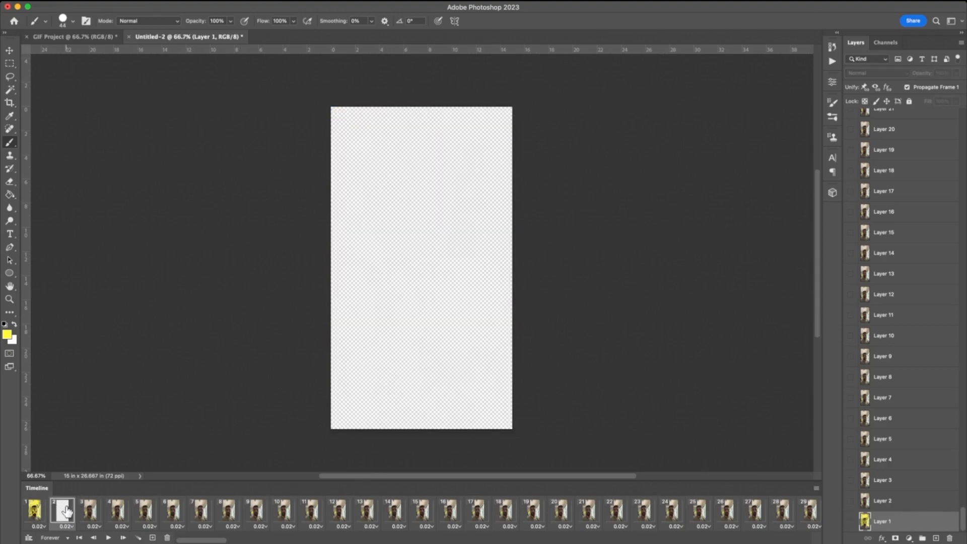
click(35, 510)
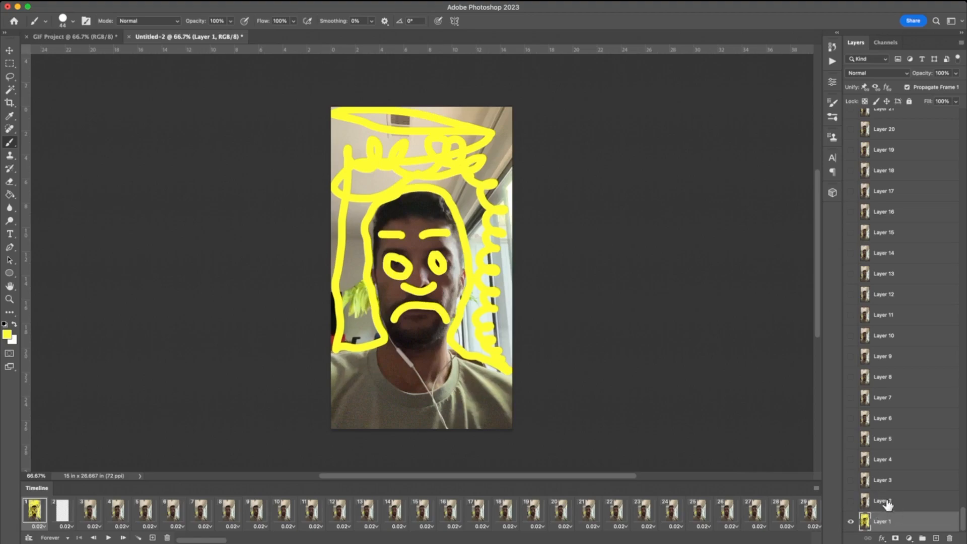
click(851, 502)
click(851, 502)
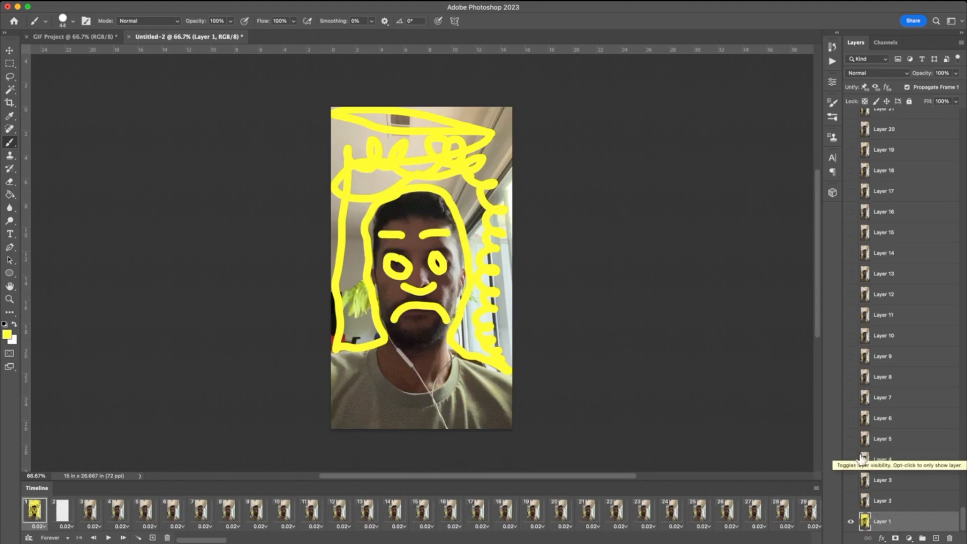
Step: Undo the Layer 2 visibility changes, keeping the yellow painting on Layer 1
key(super+z)
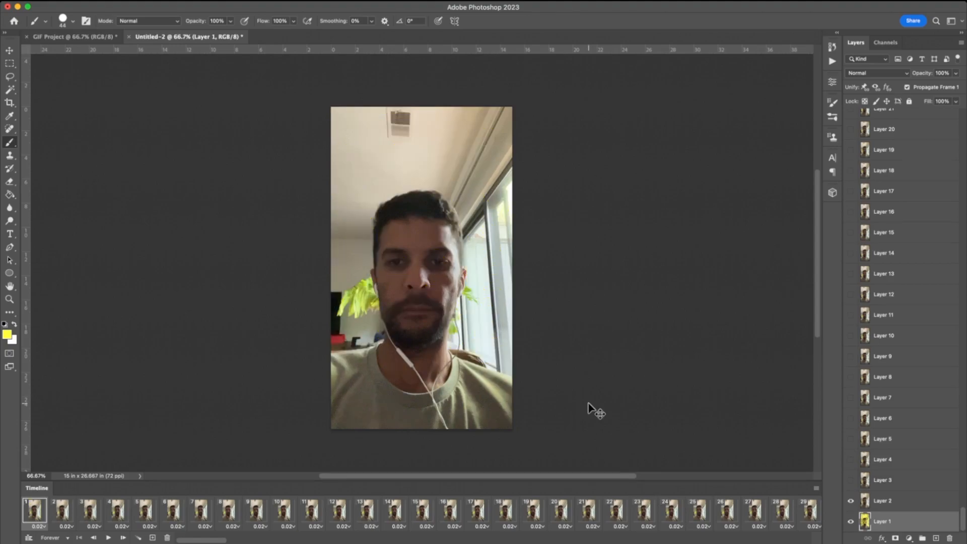
key(super+z)
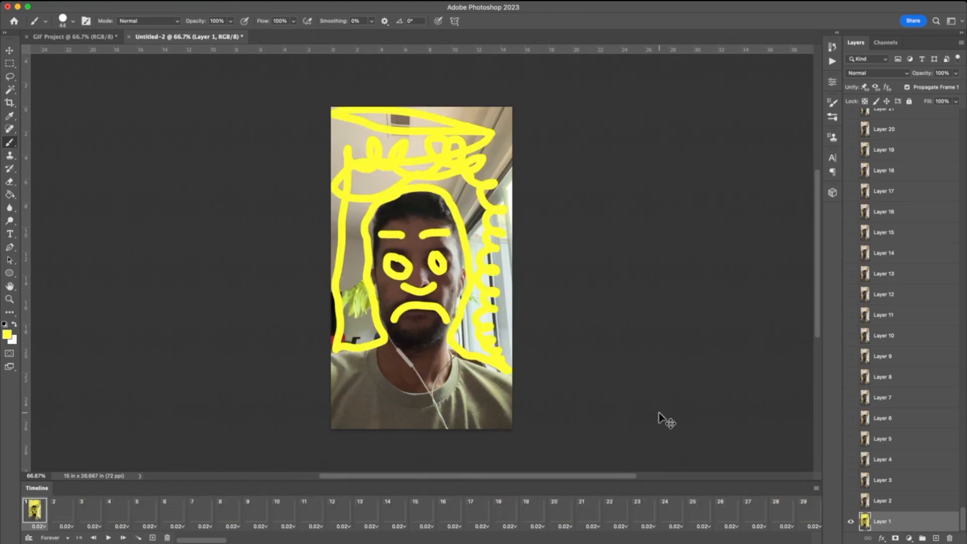
key(super+z)
key(super+z)
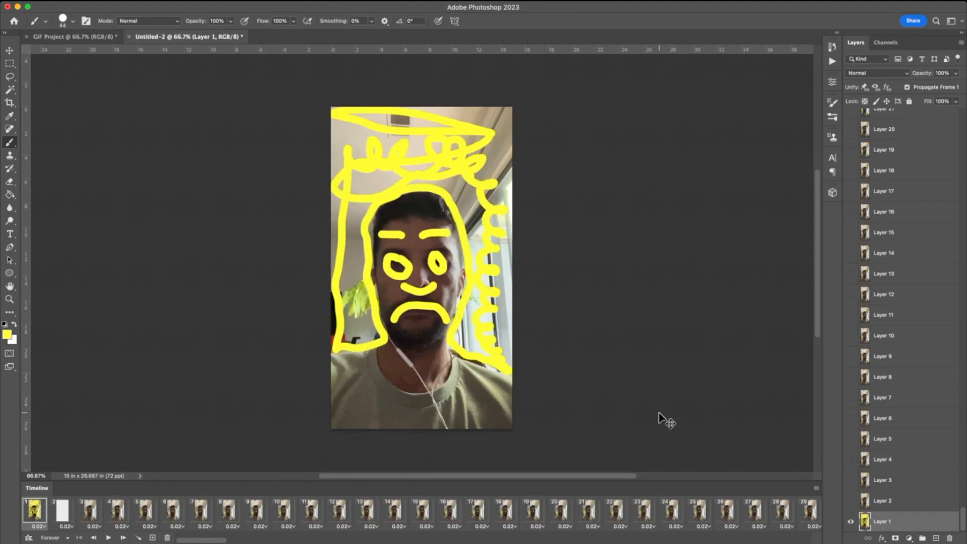
key(super+z)
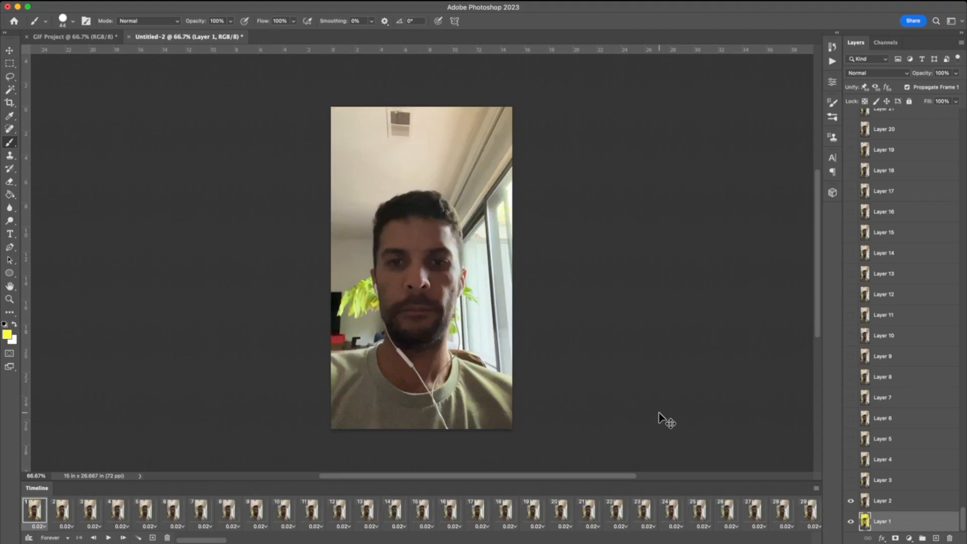
key(super+z)
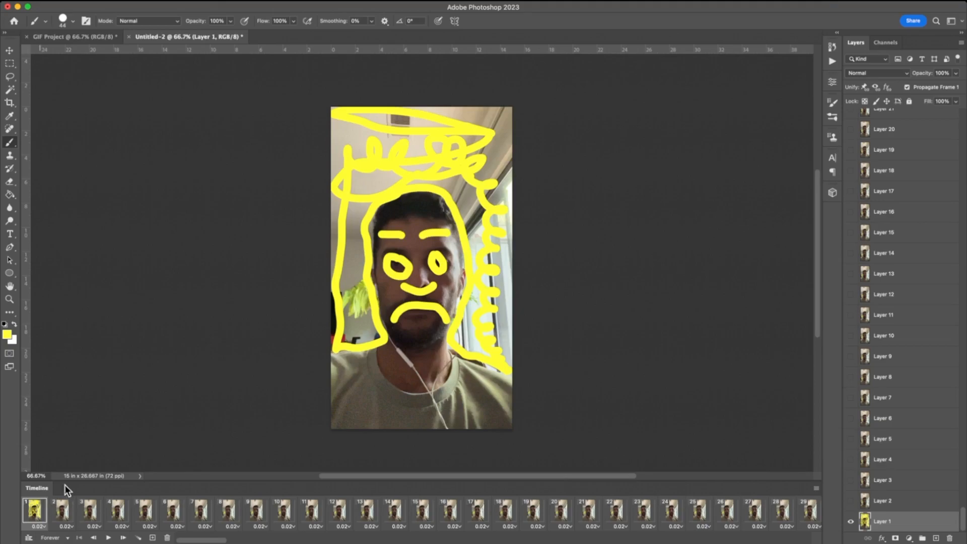
Step: Alternate repeatedly between frames 1 and 2 to compare the painted Layer 1 with the untouched Layer 2
click(61, 512)
click(37, 513)
click(61, 513)
click(37, 513)
click(59, 514)
click(36, 513)
click(60, 513)
click(37, 513)
click(59, 513)
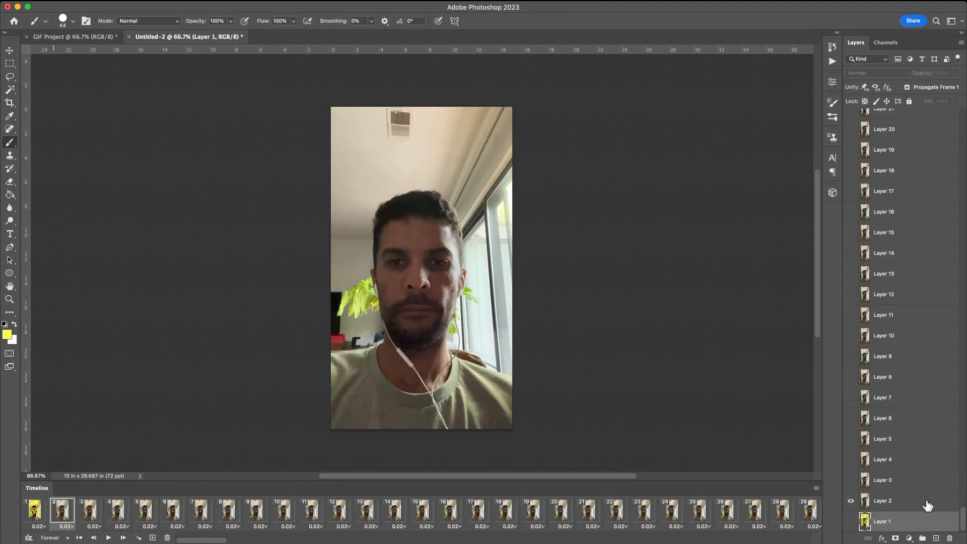
click(36, 513)
click(60, 513)
click(34, 513)
click(61, 513)
click(851, 502)
click(31, 512)
click(64, 512)
click(35, 510)
click(63, 511)
click(34, 510)
click(60, 511)
click(34, 511)
click(60, 511)
click(34, 511)
click(60, 511)
click(34, 510)
click(61, 511)
click(35, 511)
click(61, 511)
click(34, 511)
click(55, 511)
click(34, 510)
click(61, 512)
click(35, 511)
click(61, 511)
click(34, 510)
click(61, 511)
click(34, 510)
click(60, 512)
click(34, 510)
click(60, 511)
click(34, 510)
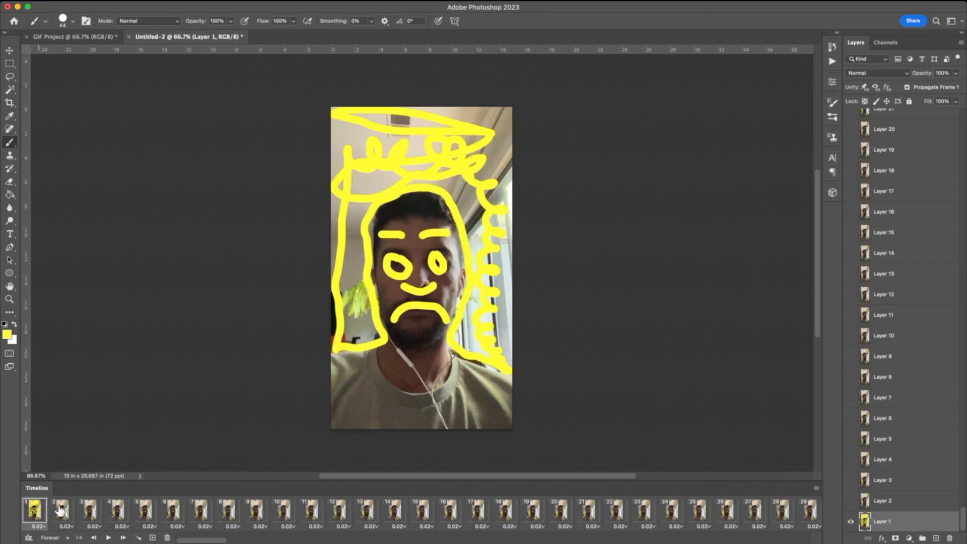
click(60, 511)
click(34, 510)
click(61, 511)
click(35, 510)
click(60, 512)
click(34, 511)
click(60, 511)
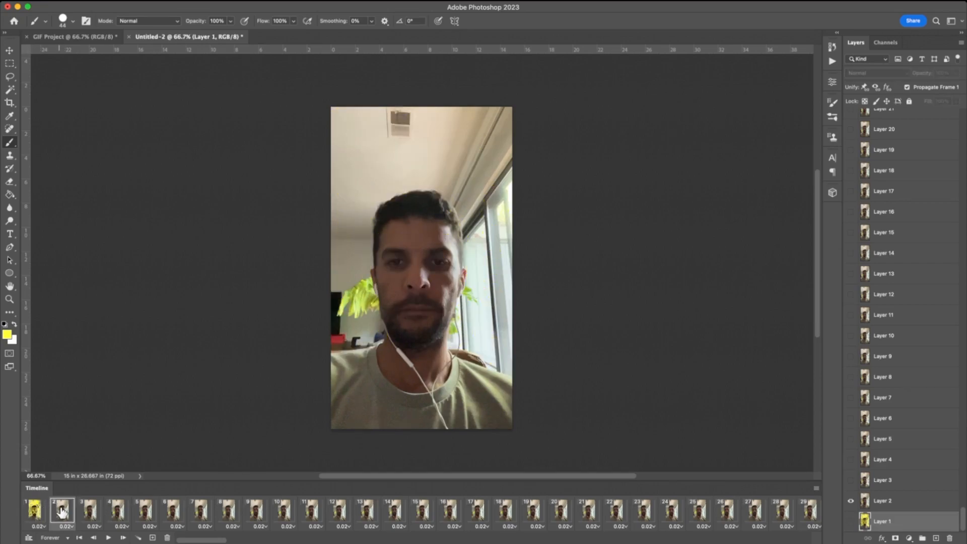
Step: Select frame 3 and its Layer 3, and apply the Mezzotint pixelate filter with the Fine Dots type
click(90, 510)
click(61, 511)
click(88, 511)
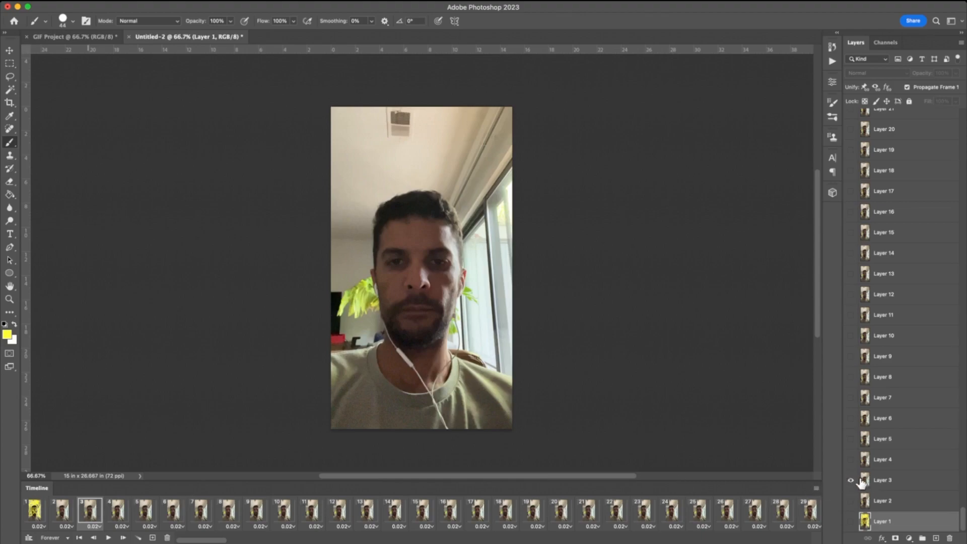
click(901, 484)
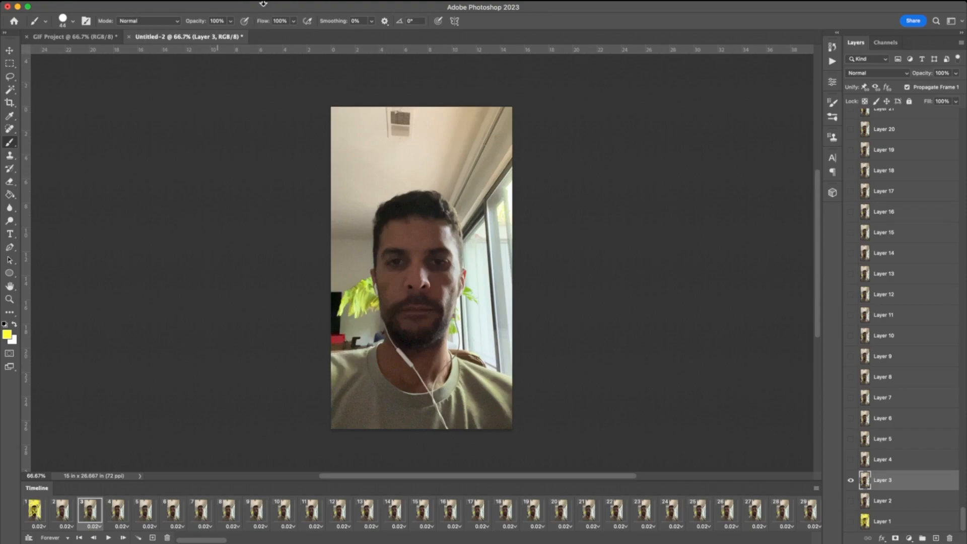
click(245, 8)
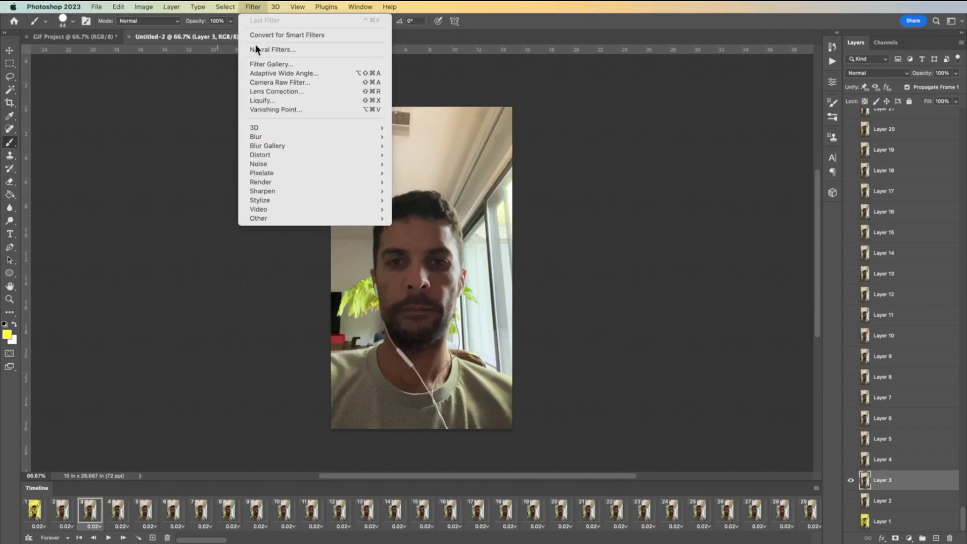
mouse_move(279, 173)
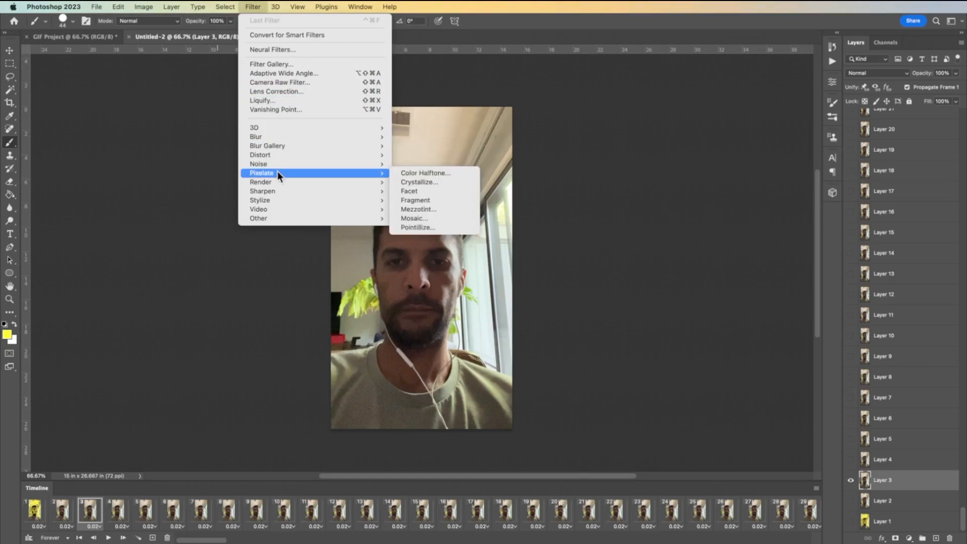
click(423, 209)
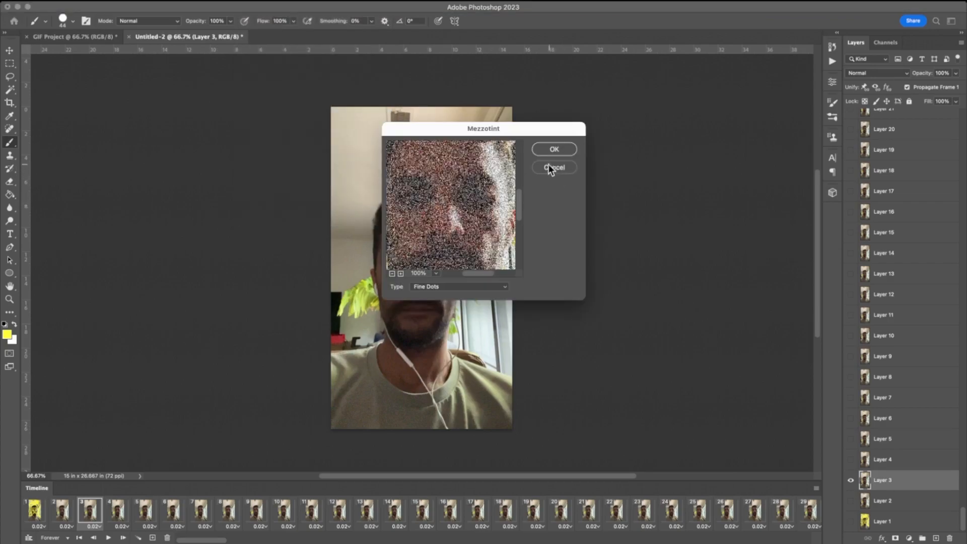
click(554, 150)
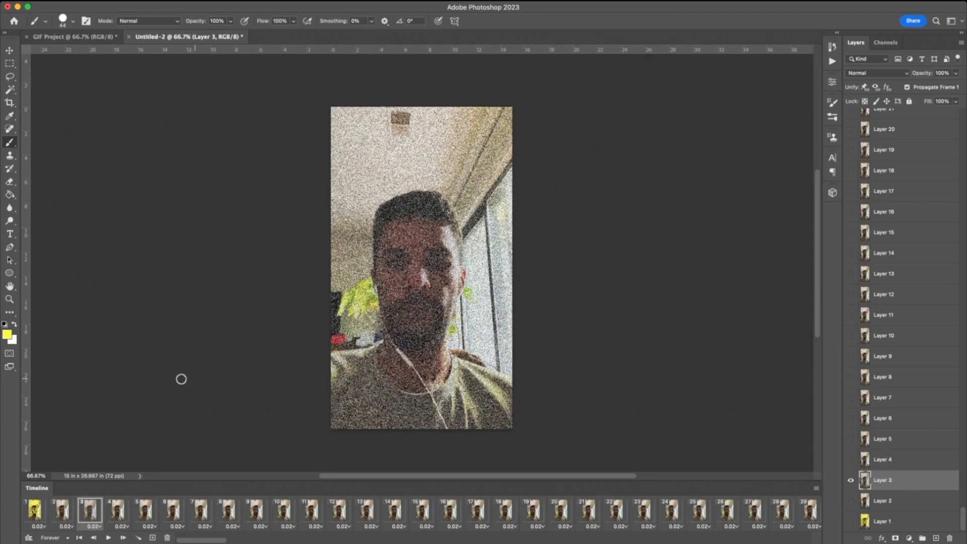
Step: Switch back and forth among frames 1, 2 and 3 to compare the painted, untouched and Mezzotint-filtered images
click(59, 514)
click(50, 511)
click(59, 513)
click(50, 511)
click(59, 513)
click(49, 511)
click(58, 511)
click(50, 511)
click(59, 513)
key(Left)
key(Right)
click(92, 513)
key(Left)
key(Left)
key(Right)
key(Right)
click(41, 512)
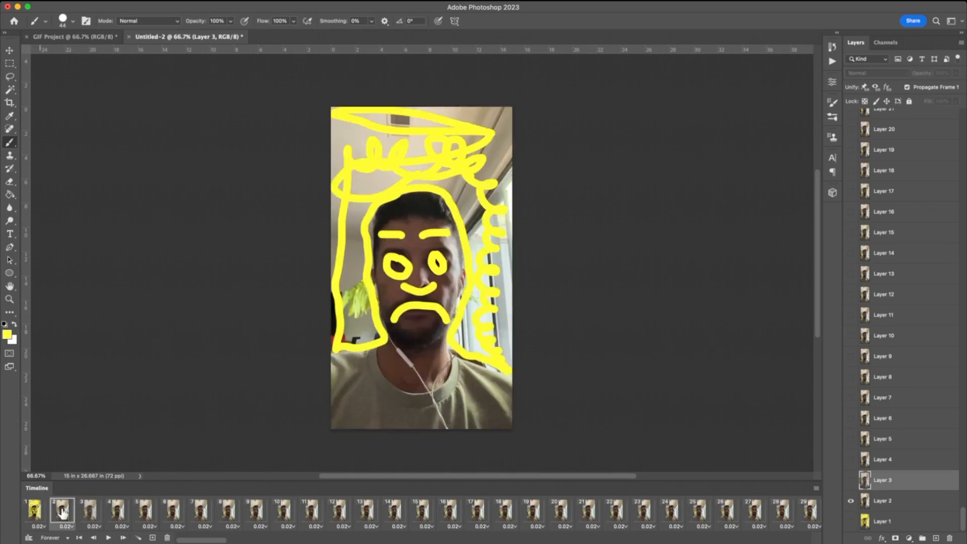
click(89, 512)
click(40, 512)
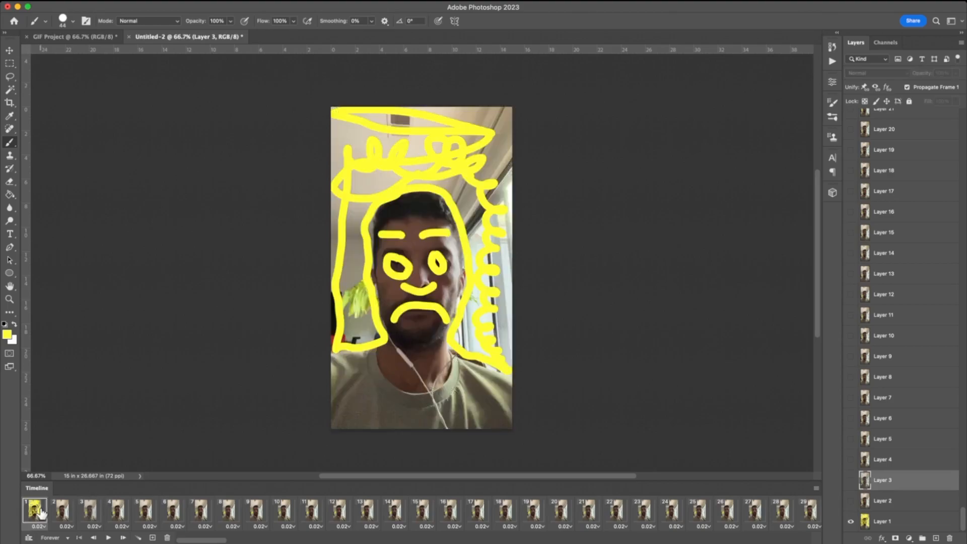
Step: Play the animation twice from frame 1, stopping it each time, and step through frames 1 to 3
click(108, 540)
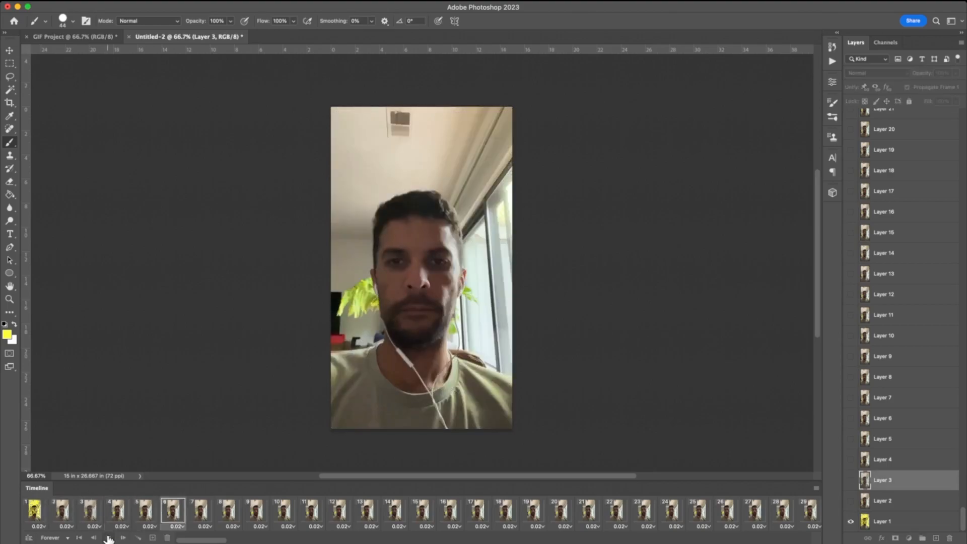
click(34, 510)
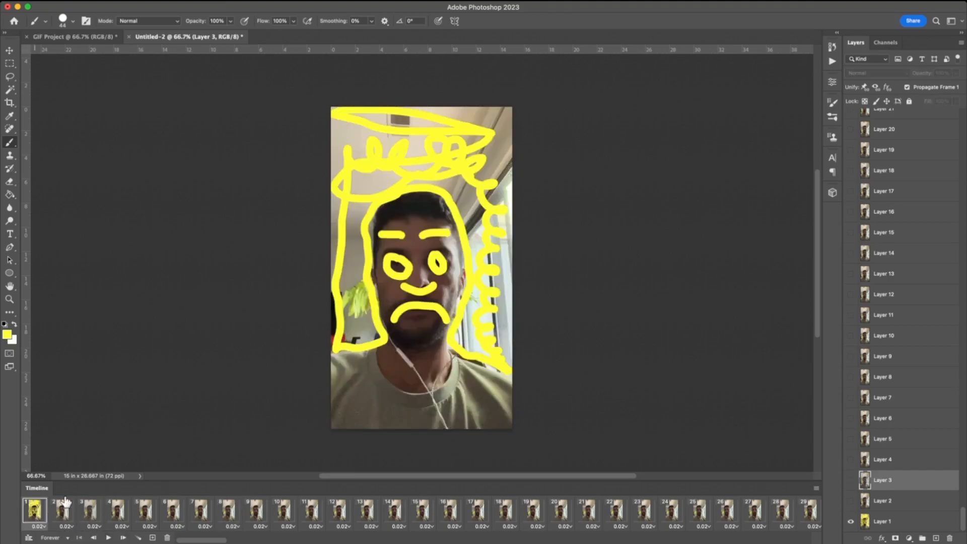
click(108, 539)
click(108, 539)
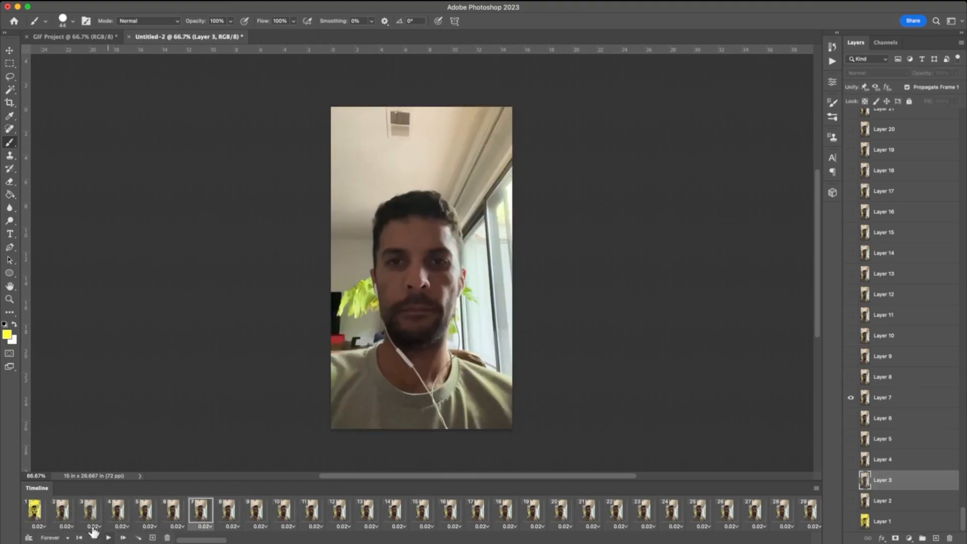
click(34, 514)
click(61, 511)
click(90, 510)
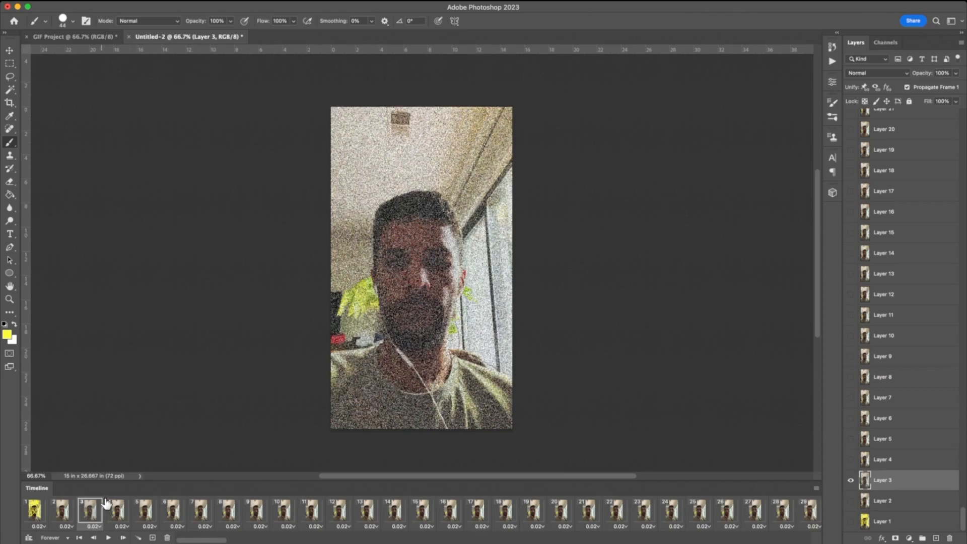
Step: Select frame 4 and its Layer 4, and set the foreground colour to blue (0000ff)
click(119, 511)
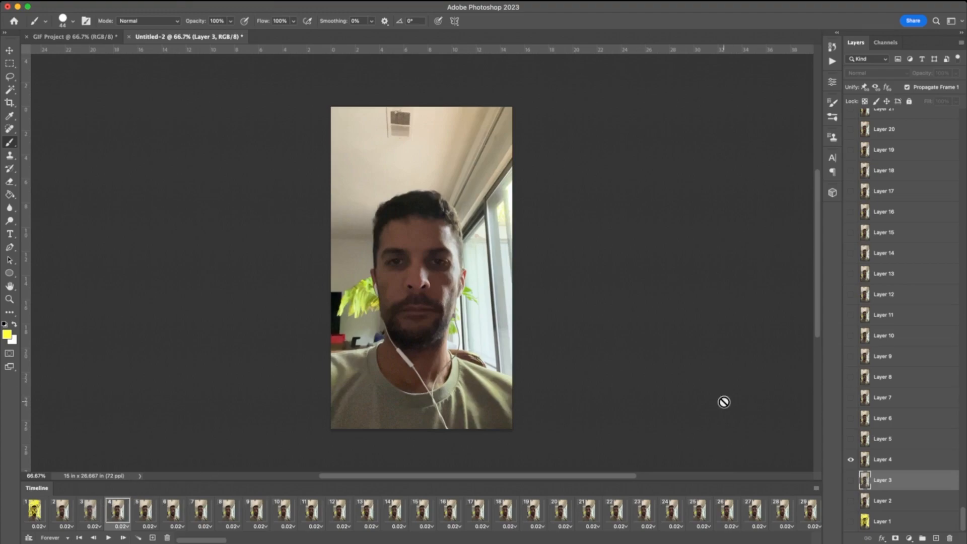
click(898, 465)
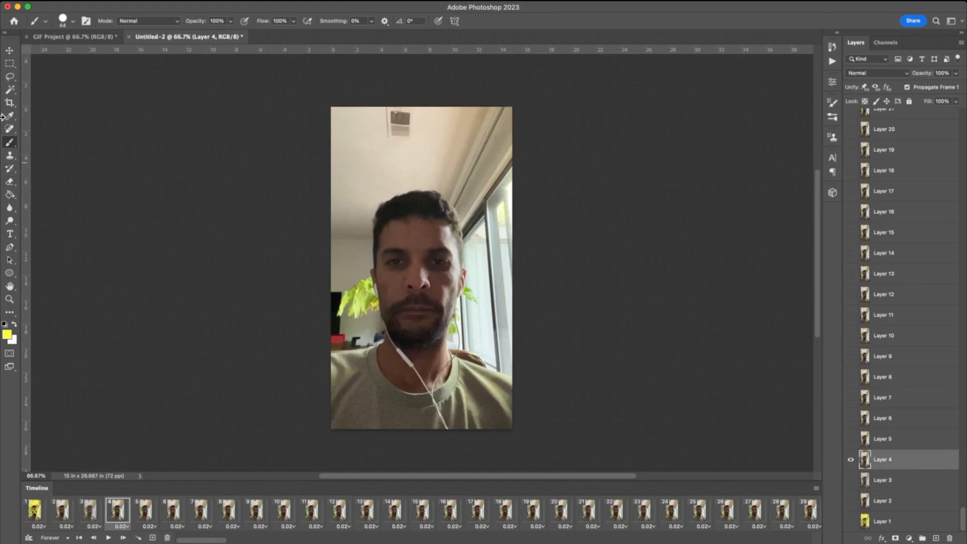
click(8, 335)
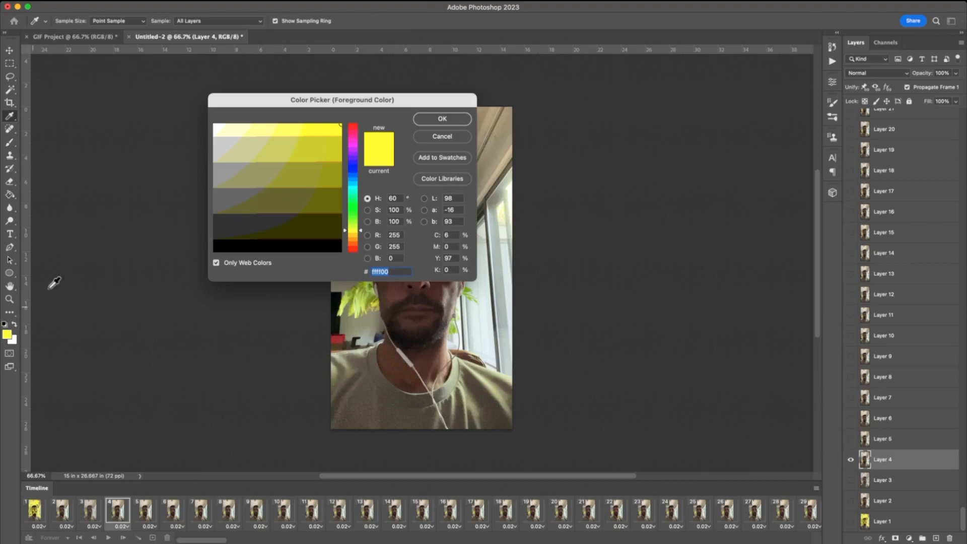
click(356, 165)
click(434, 119)
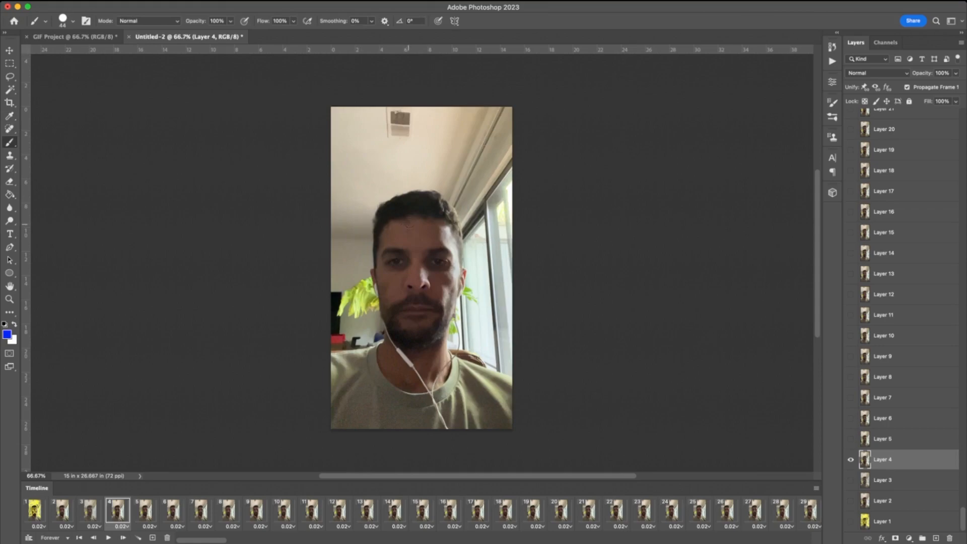
Step: Brush scattered blue dots and short dabs around the head, ceiling, window and shirt on Layer 4
click(370, 402)
click(385, 407)
click(404, 377)
click(376, 343)
click(353, 206)
click(385, 163)
click(364, 159)
click(355, 130)
click(438, 138)
drag(433, 168, 432, 183)
click(458, 225)
drag(472, 235, 498, 272)
click(488, 324)
click(481, 333)
click(469, 339)
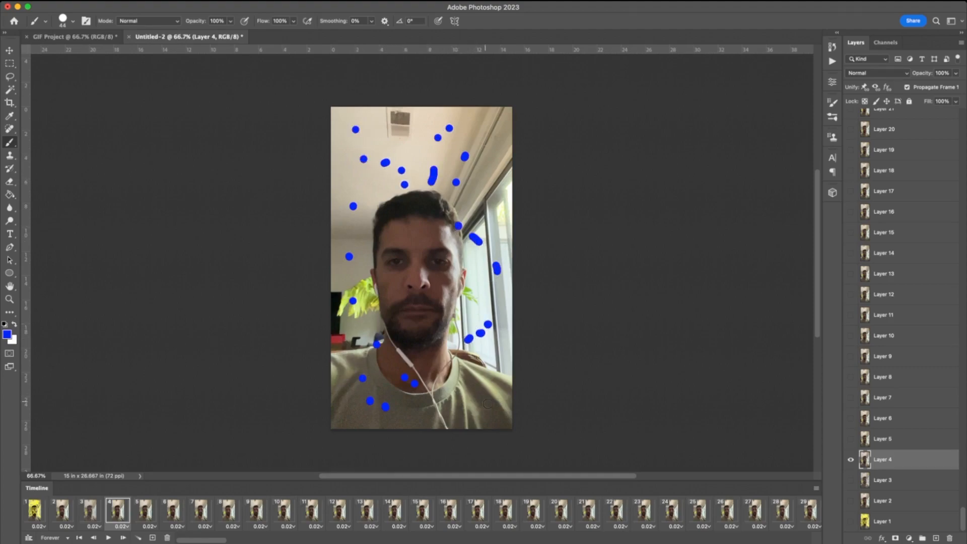
drag(445, 342, 432, 349)
click(377, 306)
click(361, 289)
click(368, 251)
click(347, 216)
drag(346, 180, 347, 187)
click(347, 132)
drag(420, 134, 457, 122)
click(502, 138)
click(504, 202)
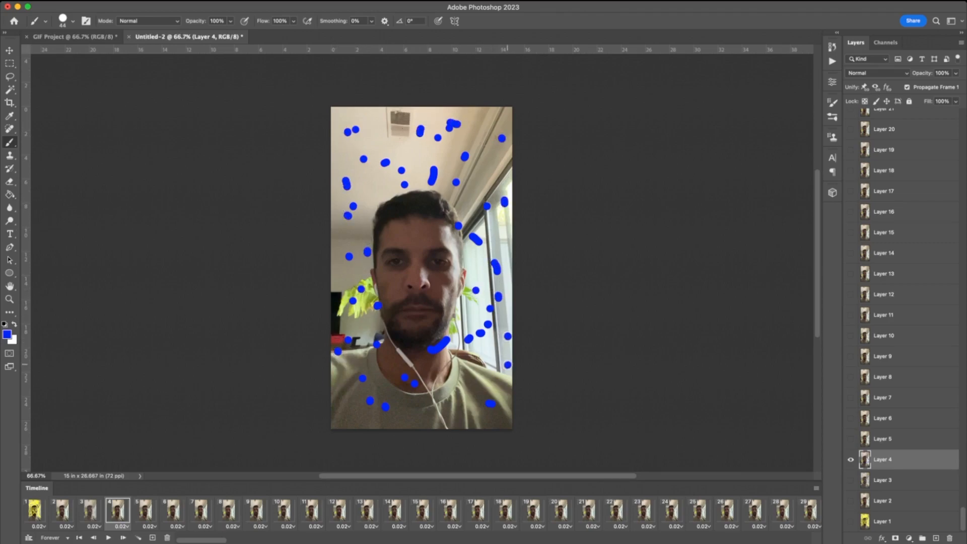
click(367, 396)
click(345, 419)
Step: Step repeatedly back and forth through frames 1 to 4 to compare their different edits
click(36, 509)
click(63, 512)
click(85, 513)
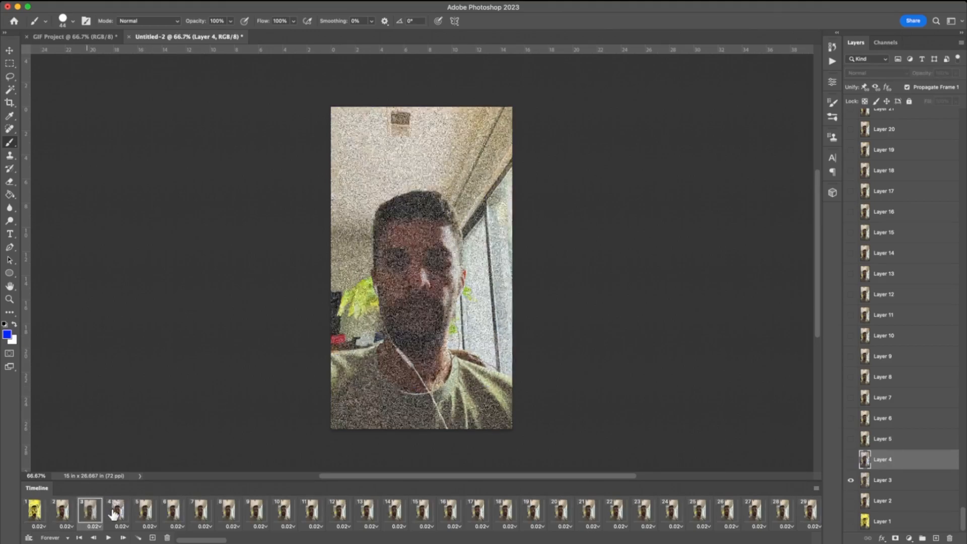
click(116, 512)
click(88, 512)
click(72, 513)
click(35, 510)
click(63, 511)
click(90, 511)
click(116, 511)
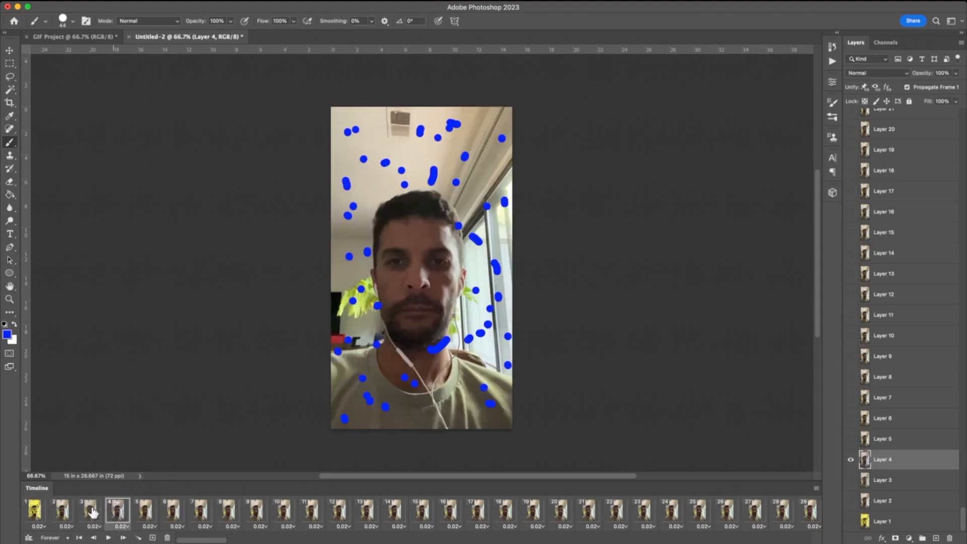
click(90, 512)
click(34, 510)
click(62, 512)
click(85, 511)
click(115, 511)
click(88, 511)
click(62, 511)
click(34, 509)
click(62, 511)
click(89, 511)
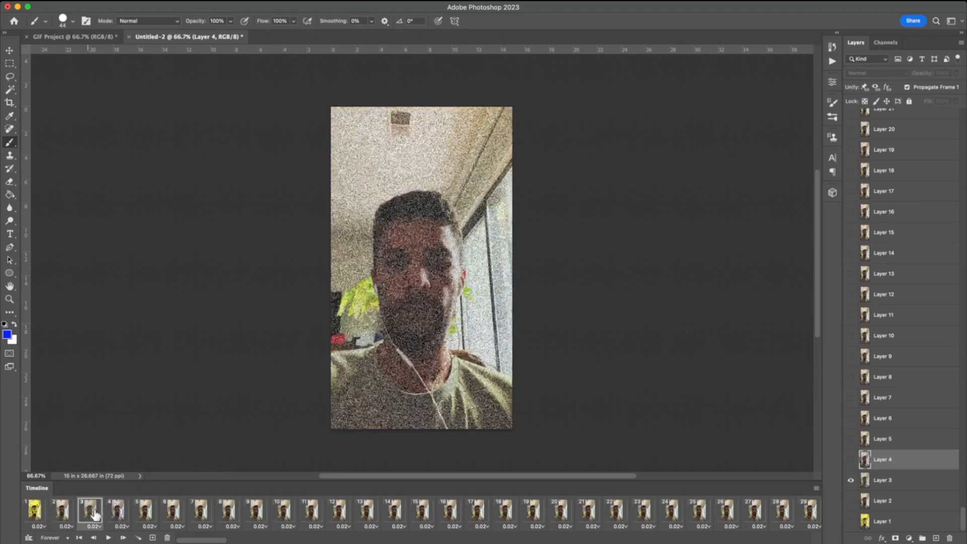
Step: Return to frame 4 and brush a blue outline around the man's face on Layer 4
click(115, 512)
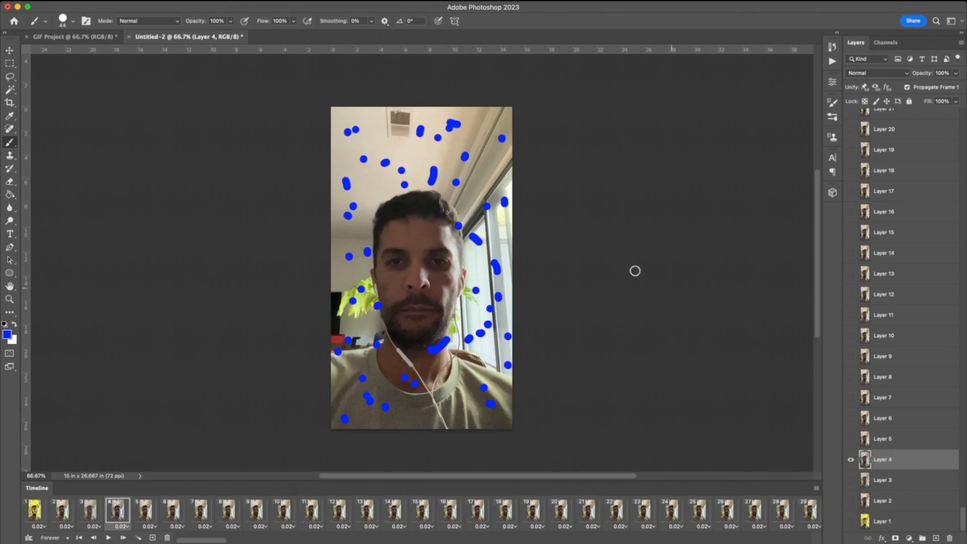
mouse_move(401, 208)
mouse_down()
mouse_move(372, 237)
mouse_move(377, 290)
mouse_move(398, 342)
mouse_move(444, 342)
mouse_move(459, 270)
mouse_move(457, 202)
mouse_move(420, 180)
mouse_move(394, 211)
mouse_up()
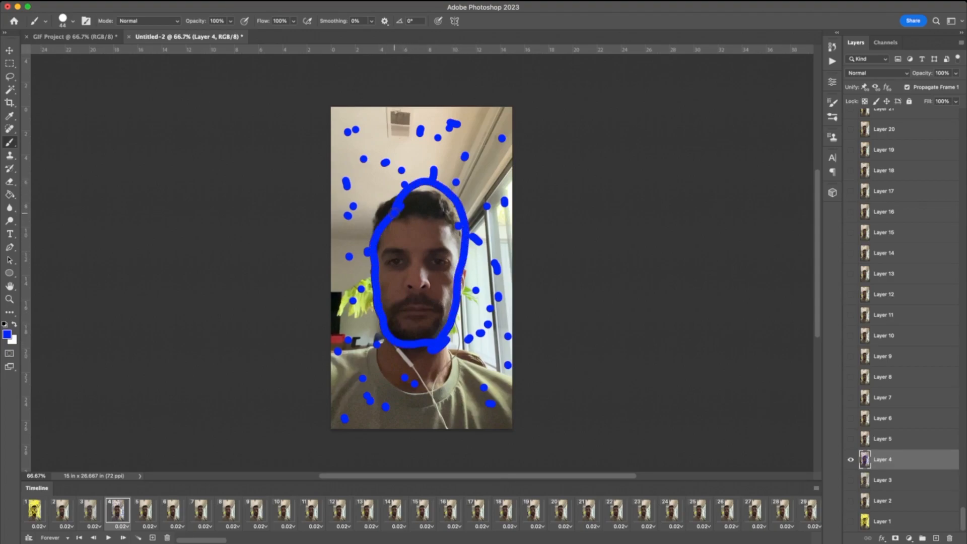
Step: Select frame 5 and its Layer 5, and apply a grayscale Filter Gallery effect while keeping the blue foreground colour
click(145, 512)
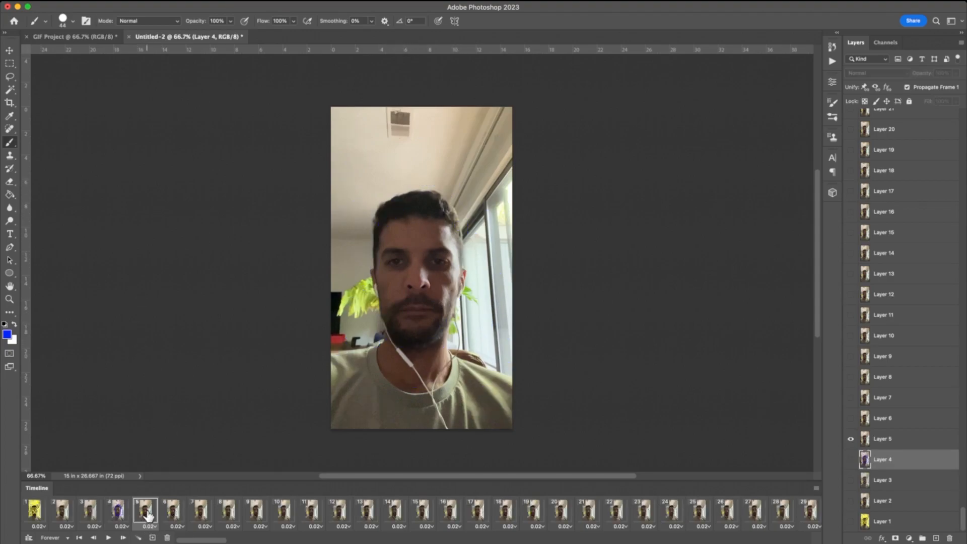
click(884, 441)
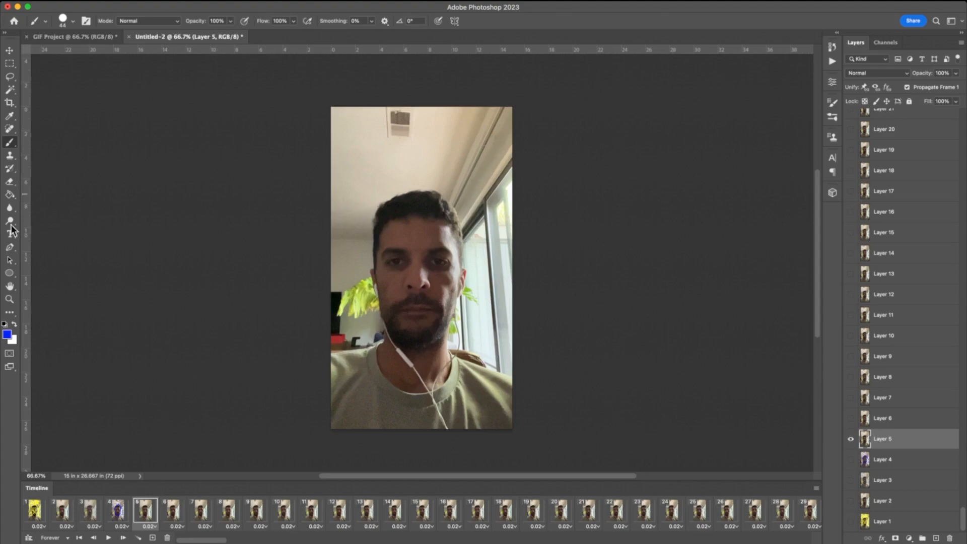
click(7, 334)
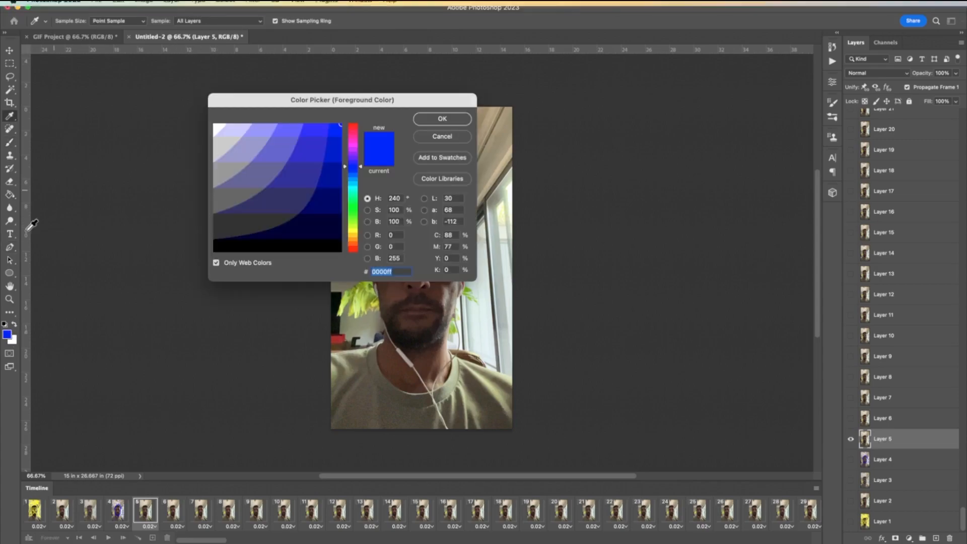
click(445, 142)
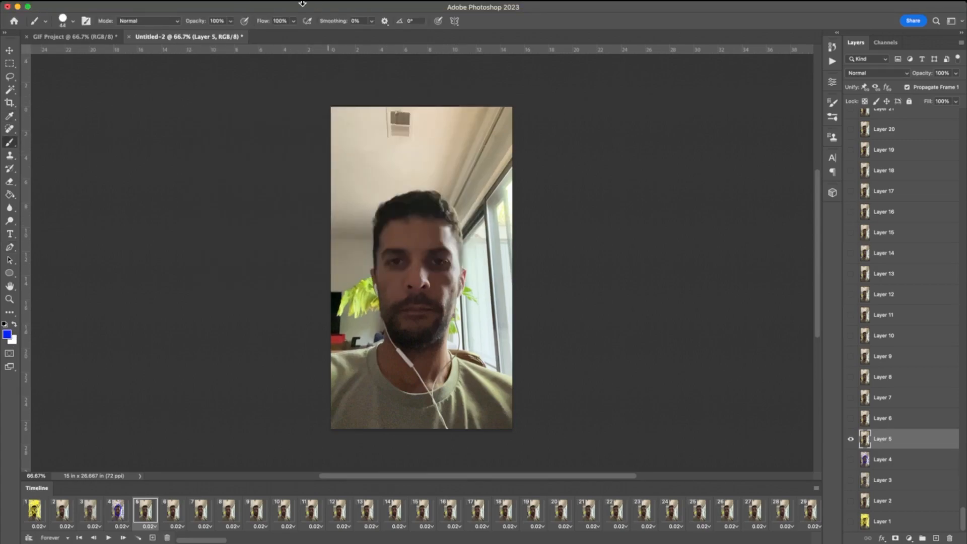
click(249, 7)
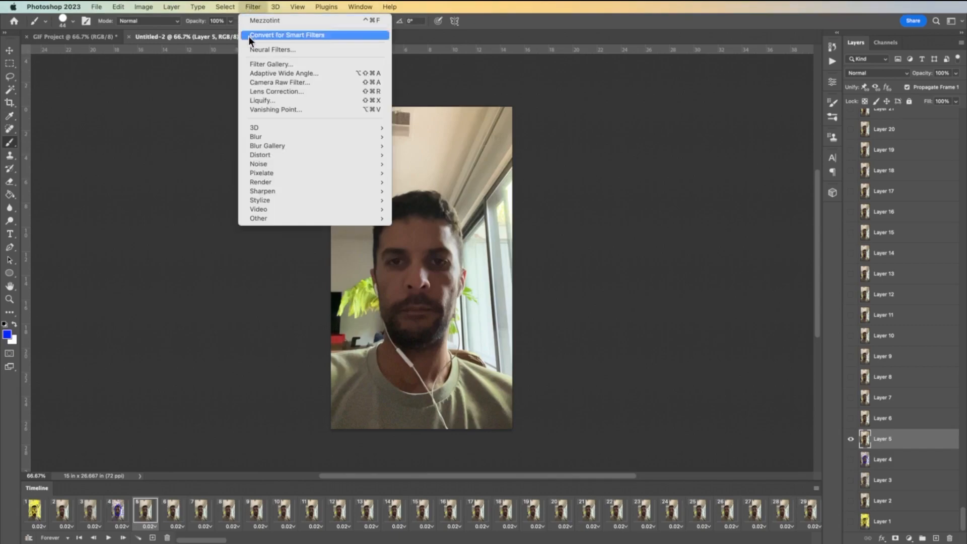
click(261, 62)
click(889, 30)
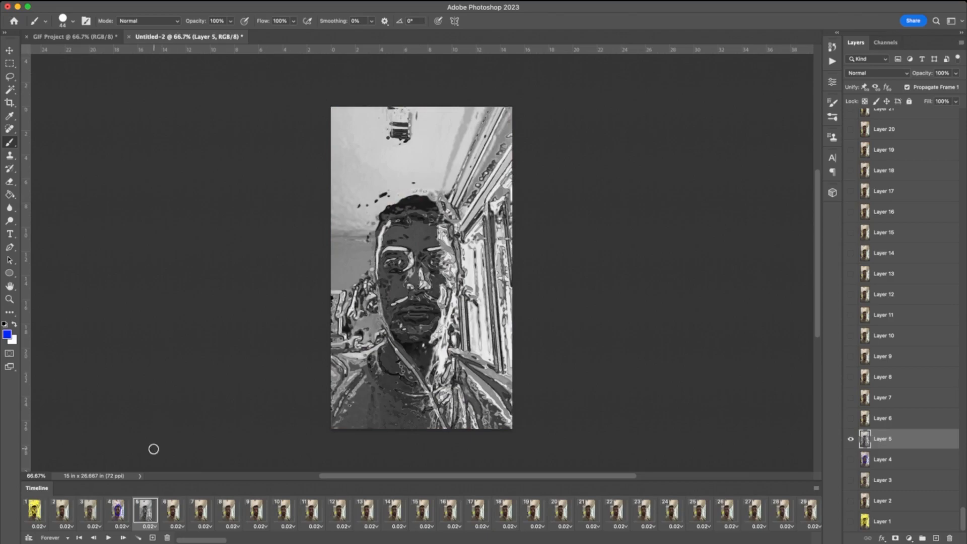
Step: Step repeatedly forward and backward through frames 1 to 5 to compare the edited frames as a sequence
click(34, 510)
click(62, 510)
click(90, 510)
click(117, 510)
click(145, 510)
click(118, 510)
click(90, 509)
click(62, 509)
click(38, 509)
click(61, 509)
click(90, 510)
click(118, 510)
click(146, 510)
click(118, 510)
click(89, 510)
click(62, 510)
click(35, 510)
click(62, 510)
click(89, 510)
click(118, 510)
click(145, 510)
click(117, 509)
click(90, 510)
click(62, 509)
click(34, 510)
click(62, 510)
click(90, 509)
click(118, 509)
click(145, 510)
click(117, 510)
click(90, 510)
click(62, 510)
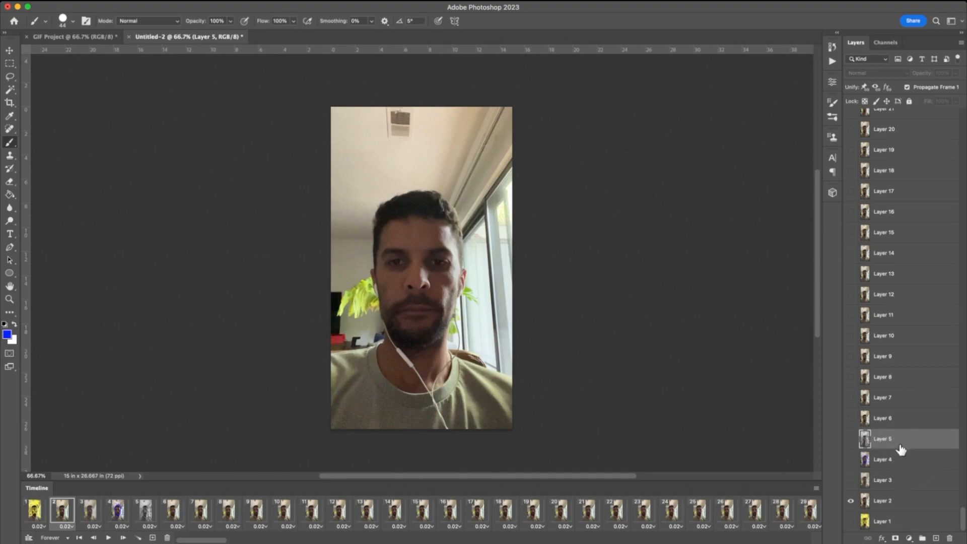
Step: Scale frame 5's Layer 5 down proportionally to about 74% with Free Transform, anchored at its upper-left corner
click(153, 514)
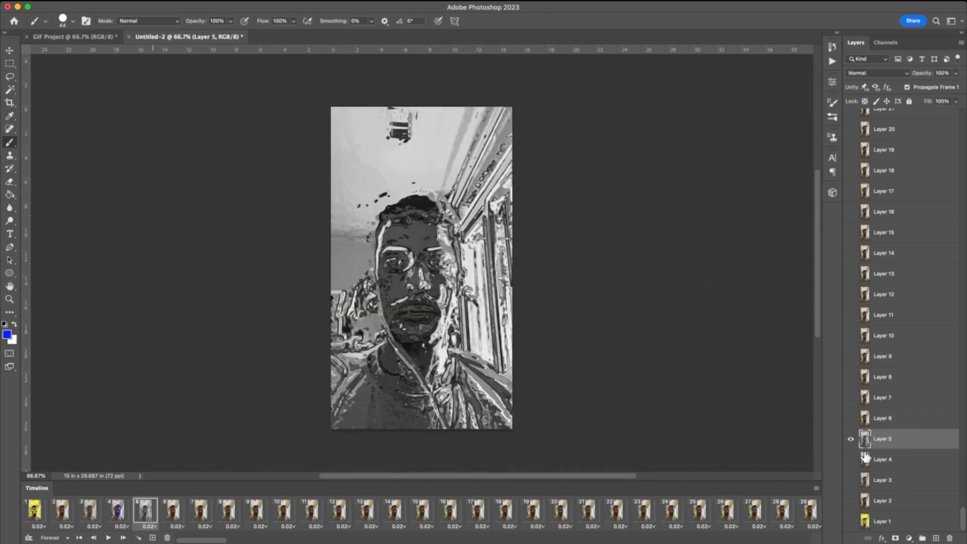
key(super+t)
drag(507, 432, 463, 346)
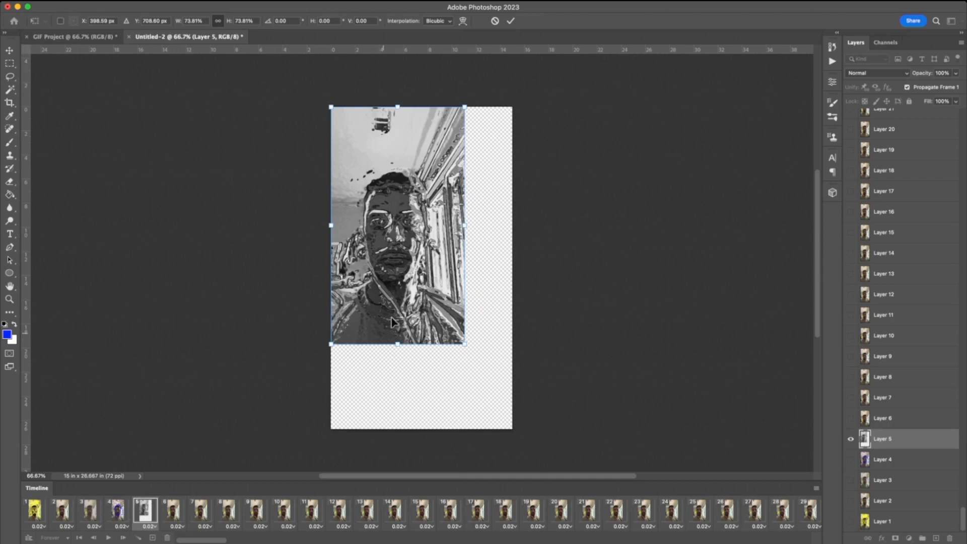
key(Return)
key(b)
Step: Compare the scaled frame 5 with frames 4 and 3, and undo the scaling of Layer 5
click(119, 510)
click(89, 510)
click(145, 510)
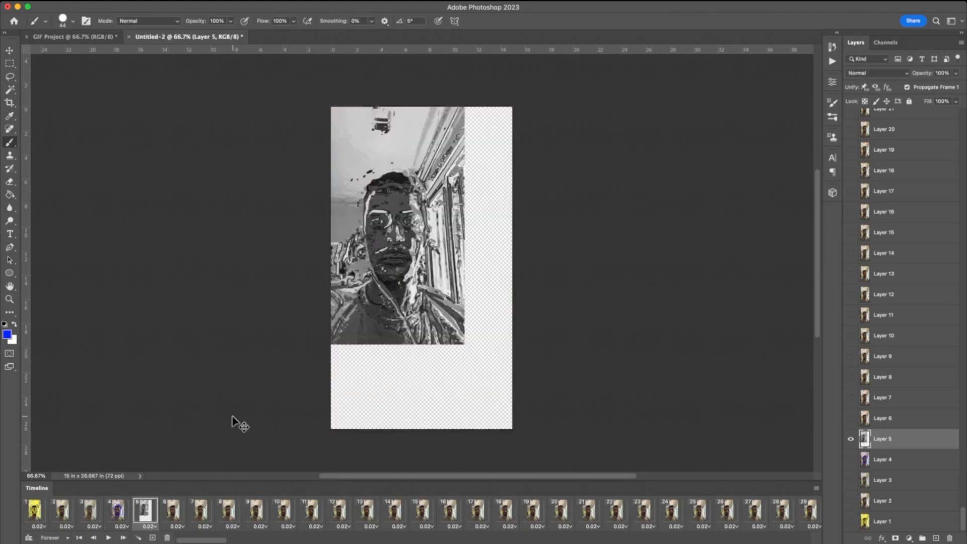
key(ctrl+z)
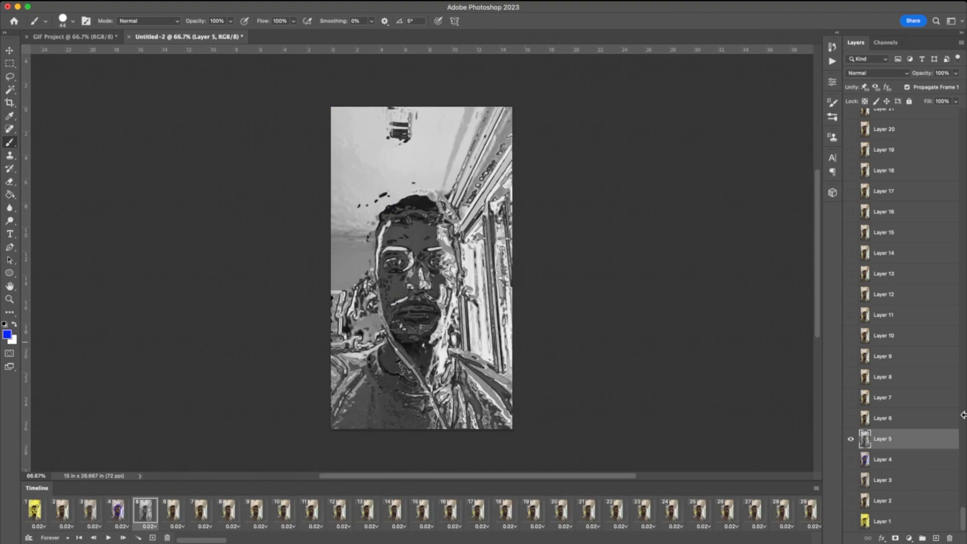
Step: Delete Layers 6 through 363 together, keeping only Layers 1 to 5
scroll(908, 304, up, 15)
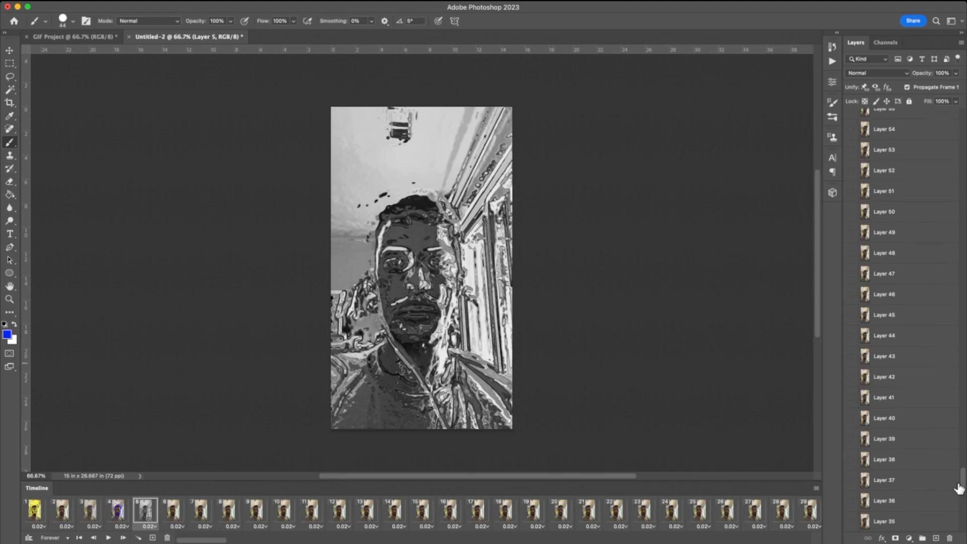
drag(963, 478, 963, 121)
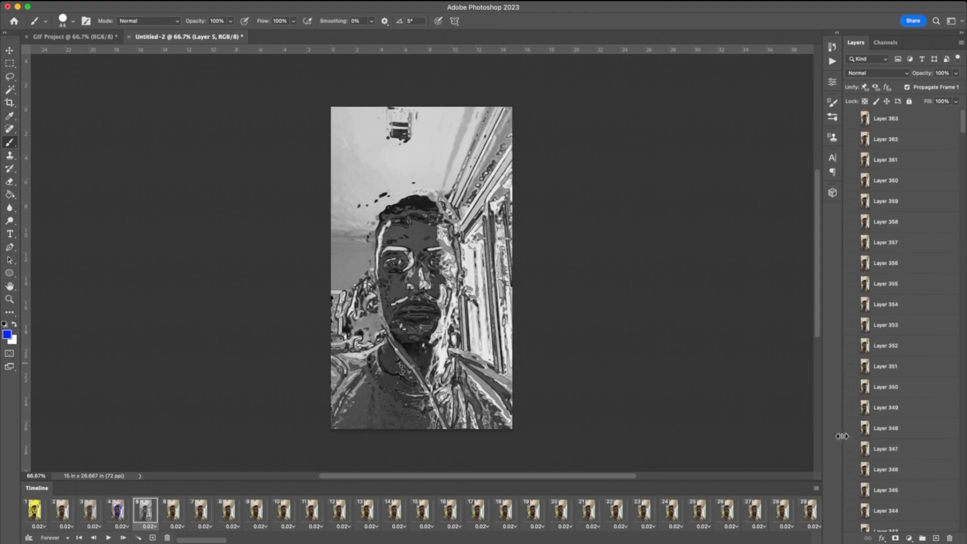
drag(964, 124, 957, 537)
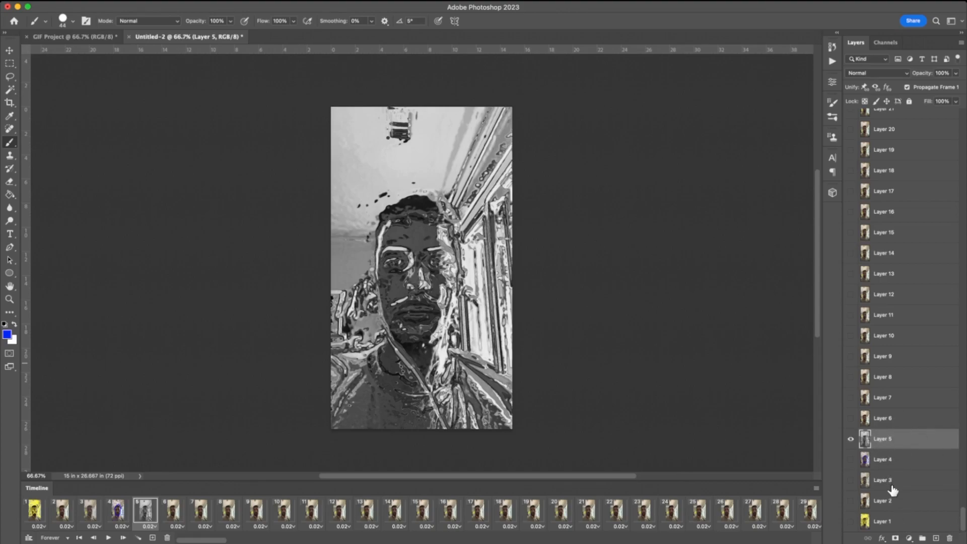
click(893, 420)
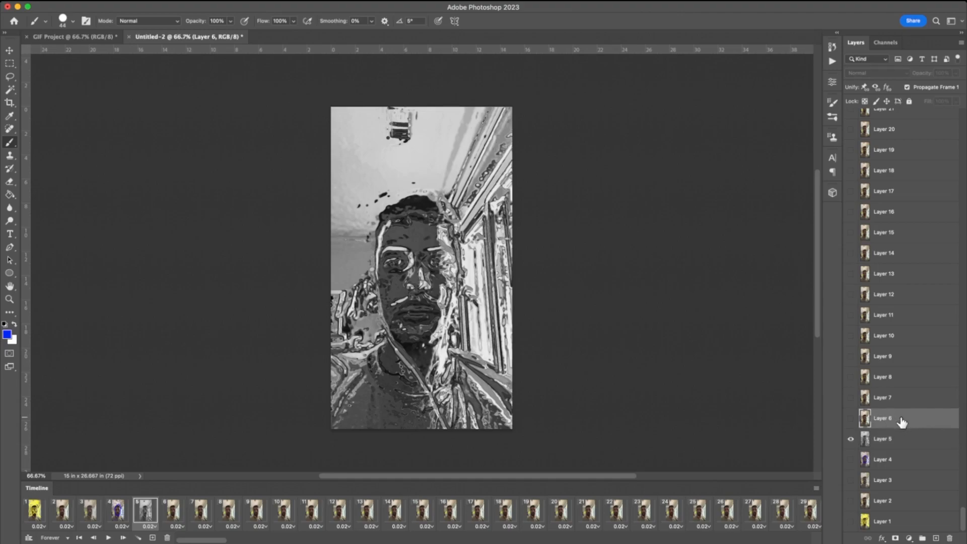
scroll(889, 421, up, 10)
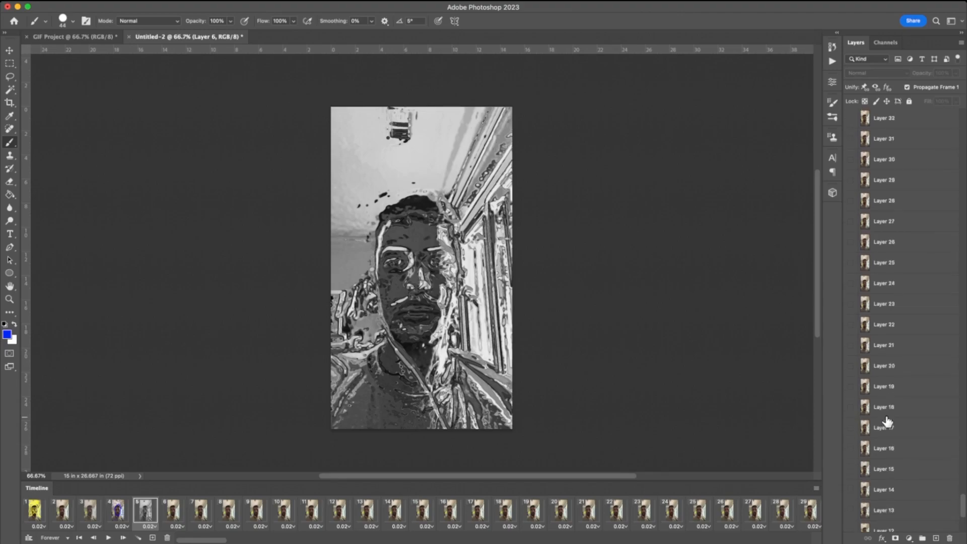
drag(963, 491, 965, 104)
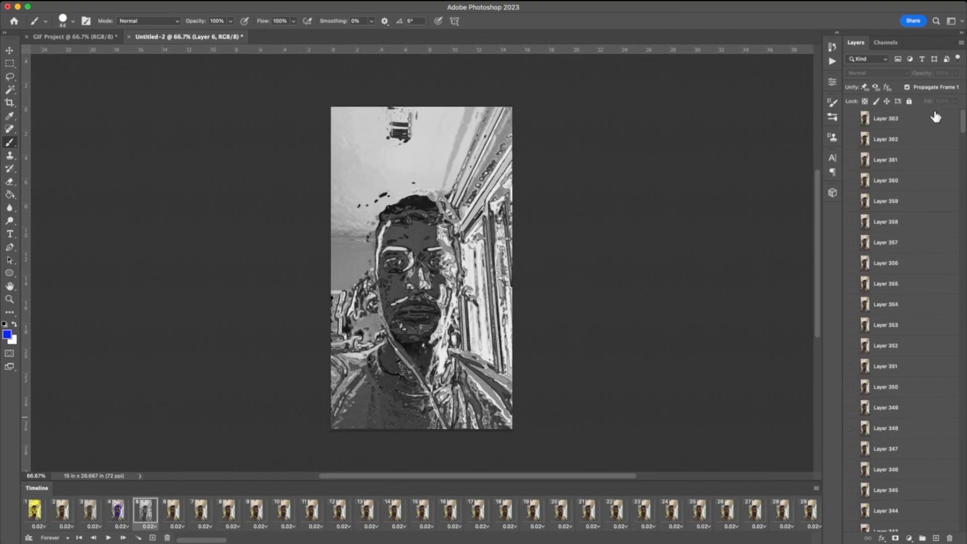
shift+click(889, 120)
scroll(899, 220, down, 5)
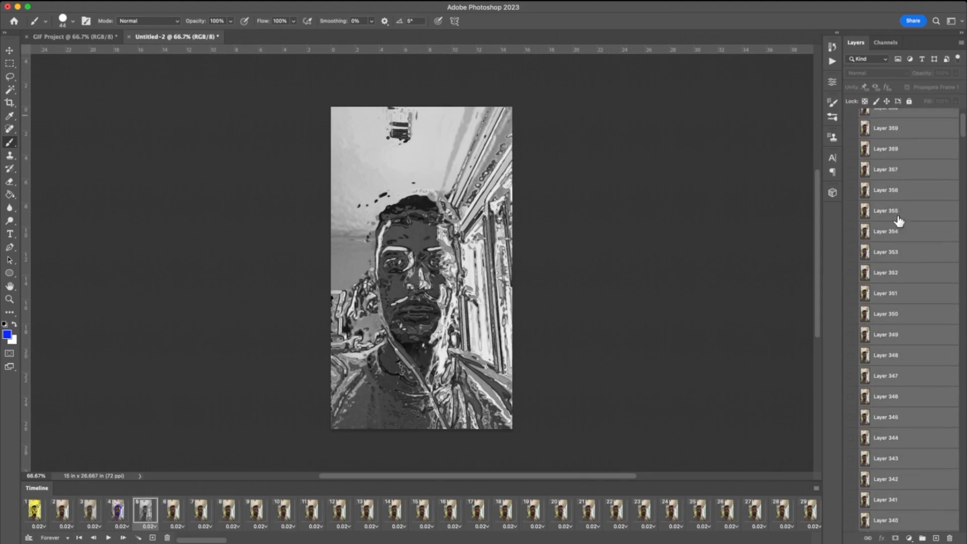
scroll(899, 221, down, 20)
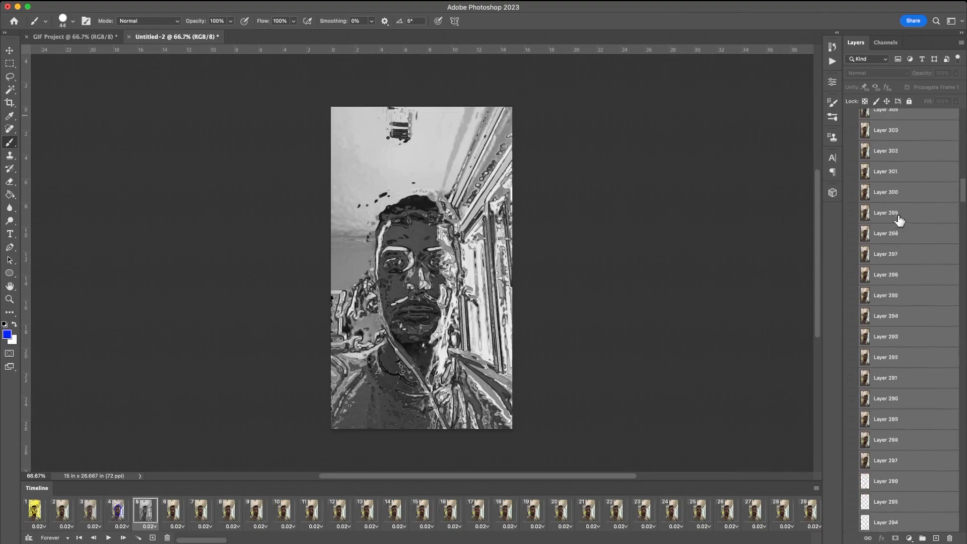
scroll(899, 221, down, 20)
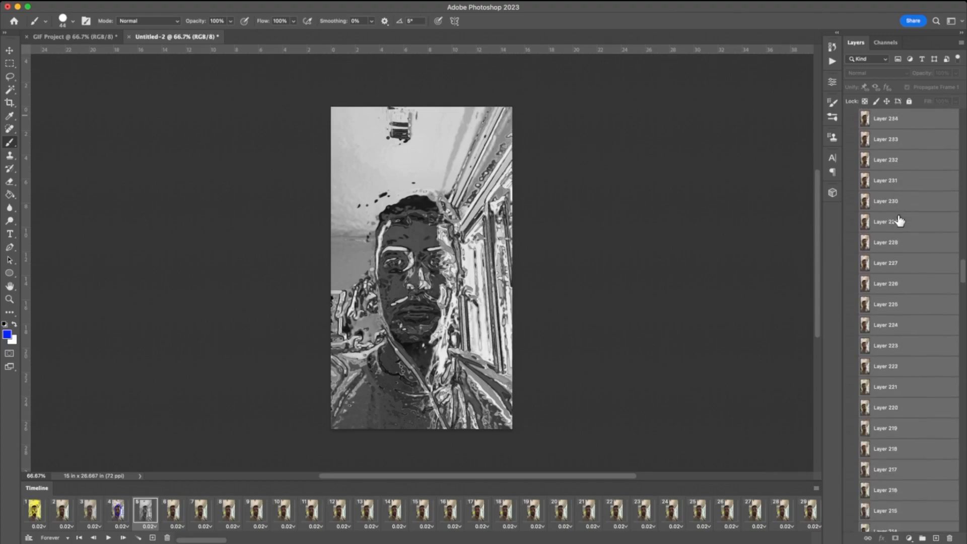
scroll(900, 220, down, 20)
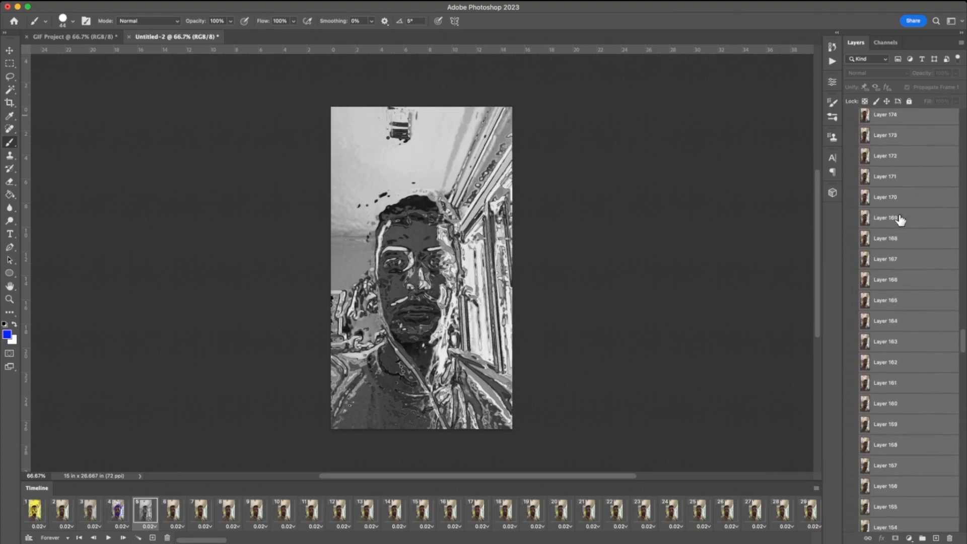
drag(963, 361, 953, 529)
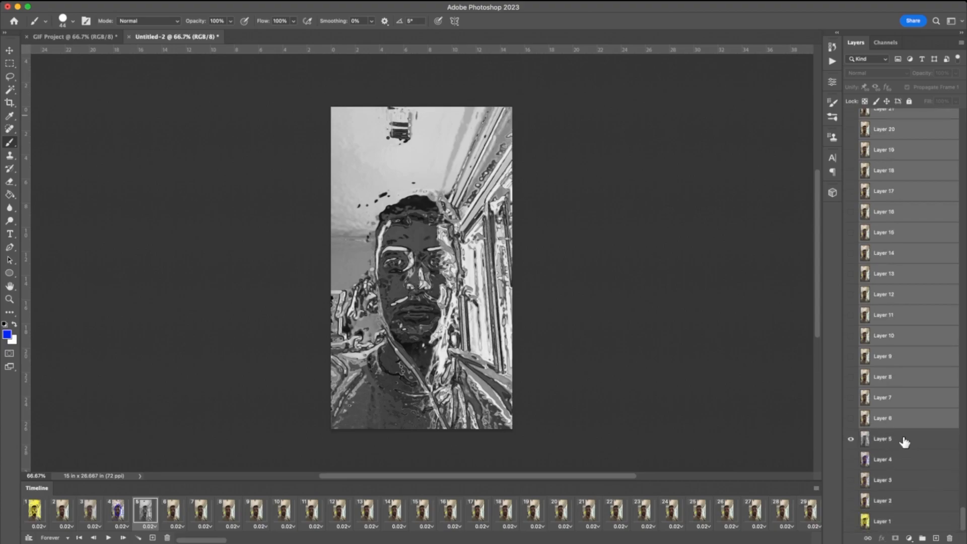
click(950, 539)
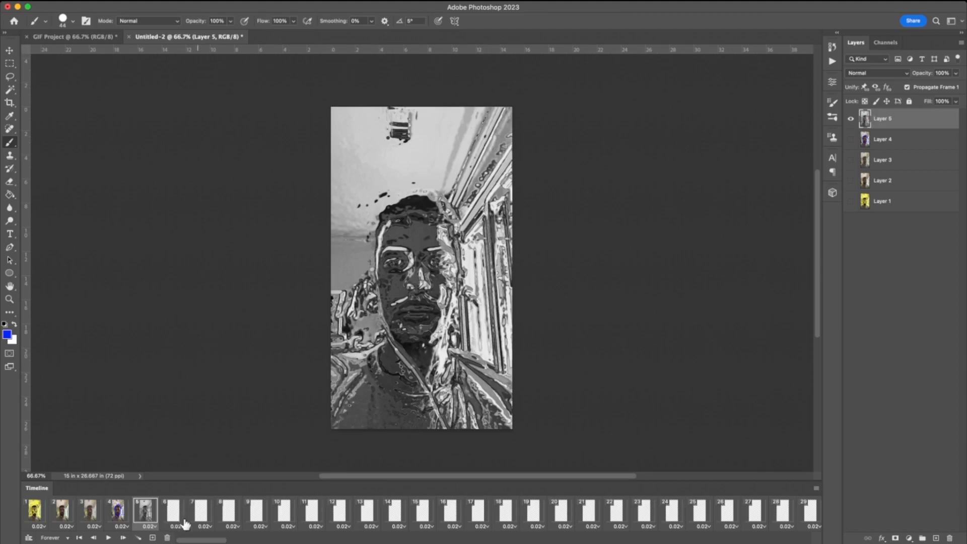
Step: Delete frames 6 through 363 from the animation, keeping only the first five frames
mouse_move(201, 540)
mouse_down()
mouse_move(802, 540)
mouse_move(202, 540)
mouse_up()
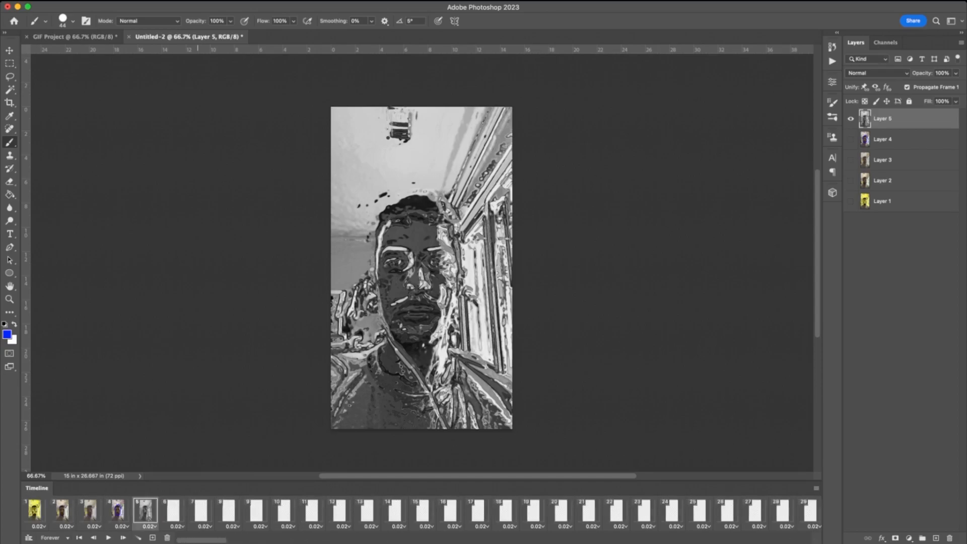
click(174, 511)
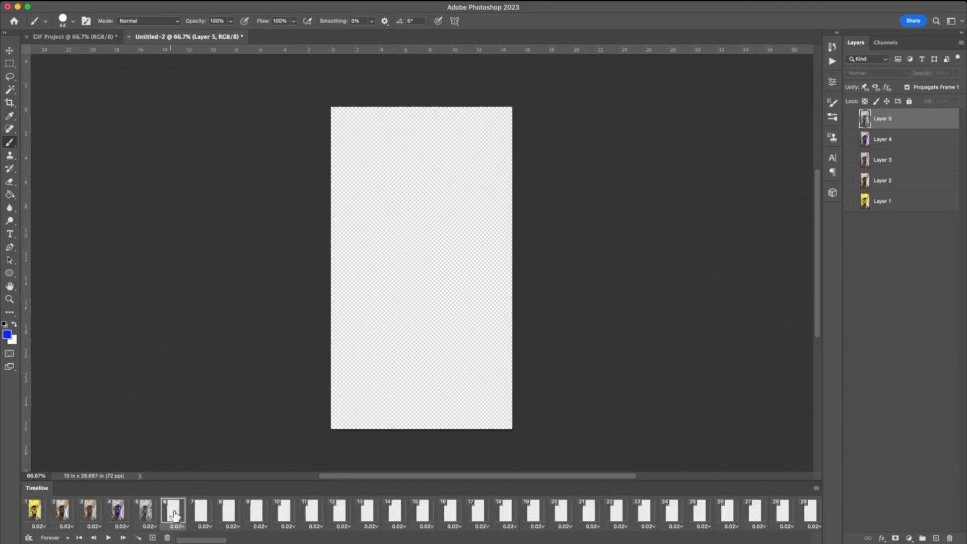
drag(189, 541, 773, 540)
shift+click(805, 515)
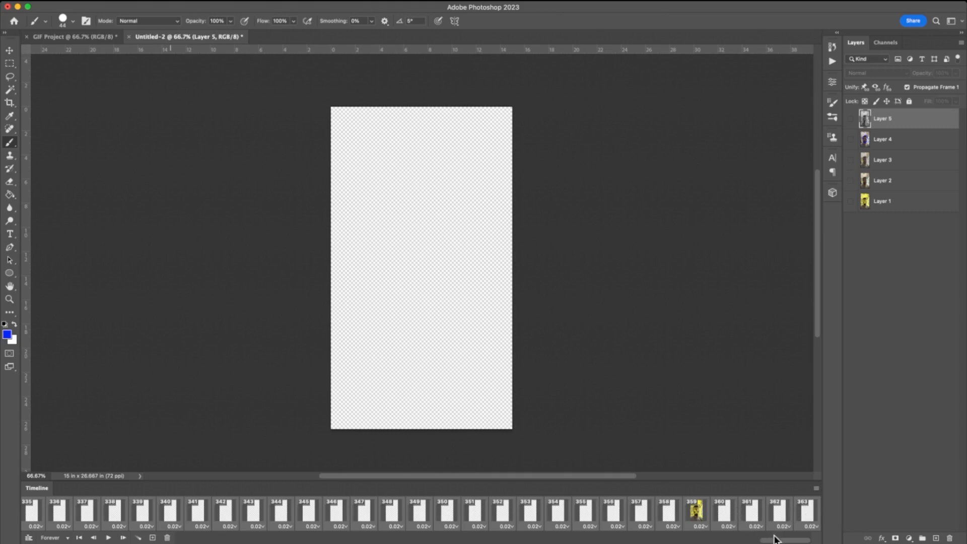
click(167, 537)
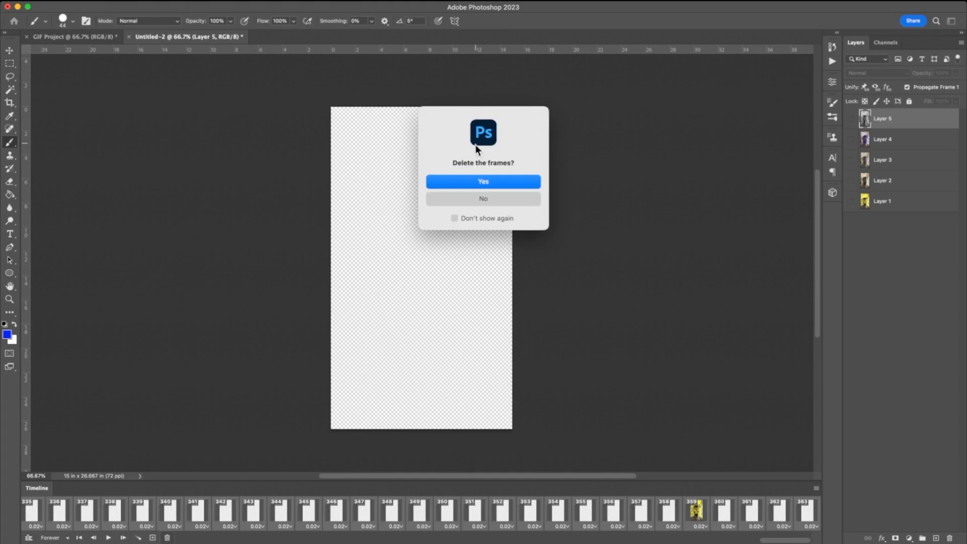
click(482, 183)
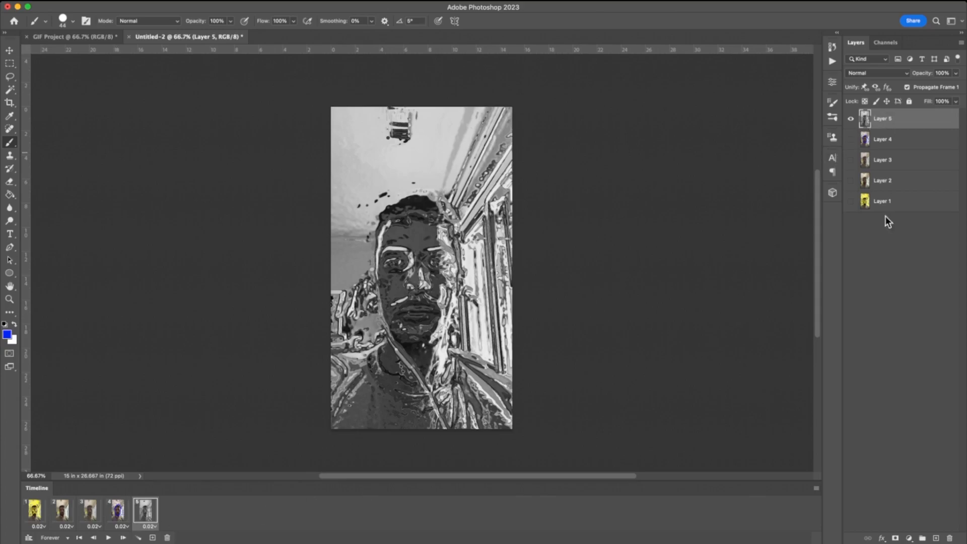
Step: Play the five-frame animation twice to preview it, stopping playback each time
click(109, 538)
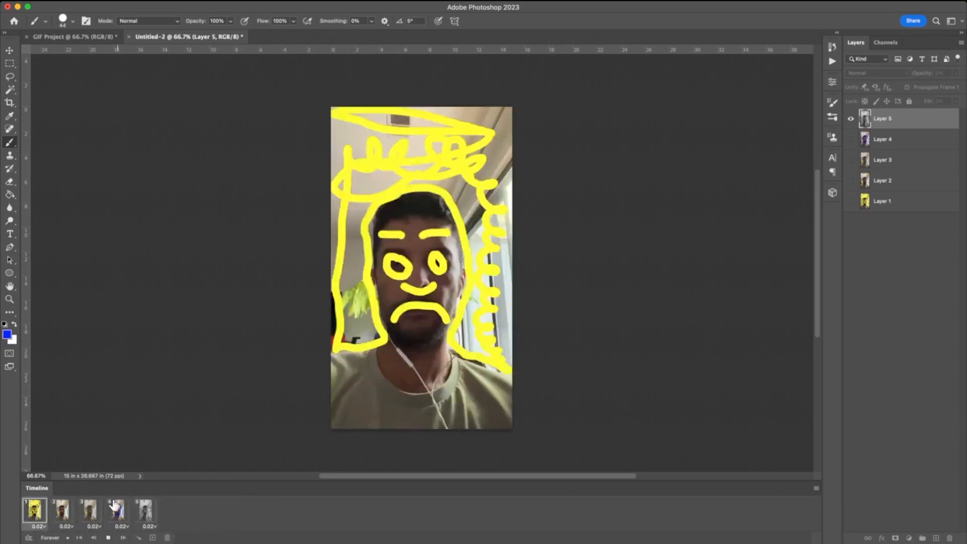
click(109, 538)
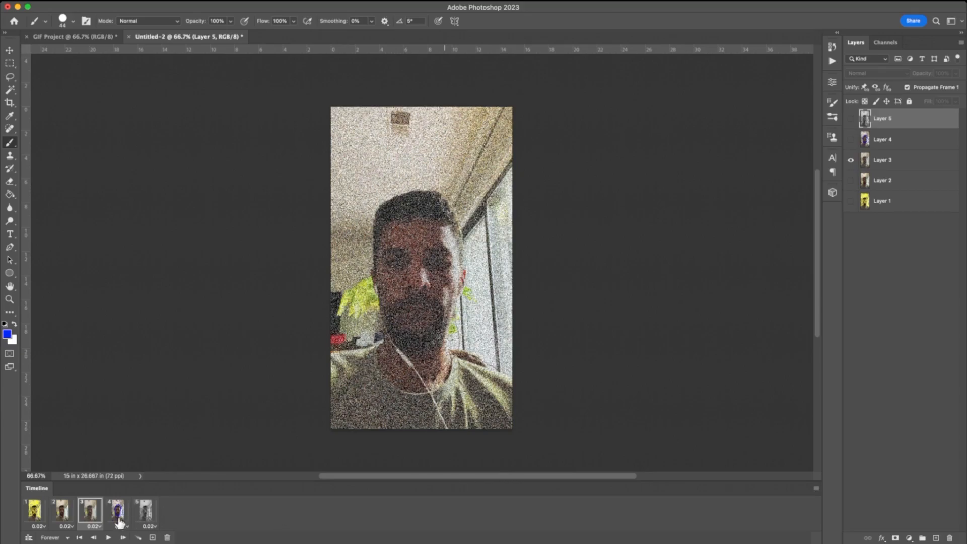
click(108, 538)
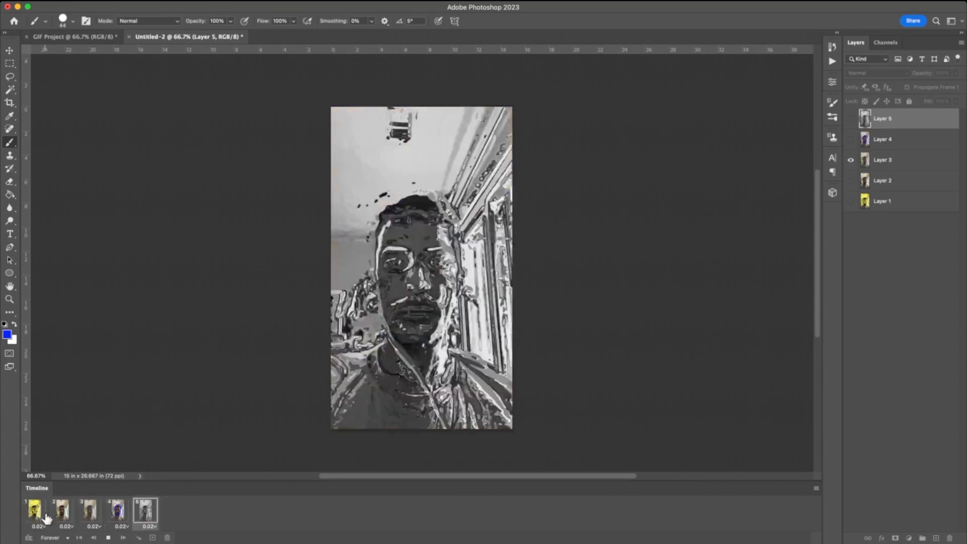
click(110, 538)
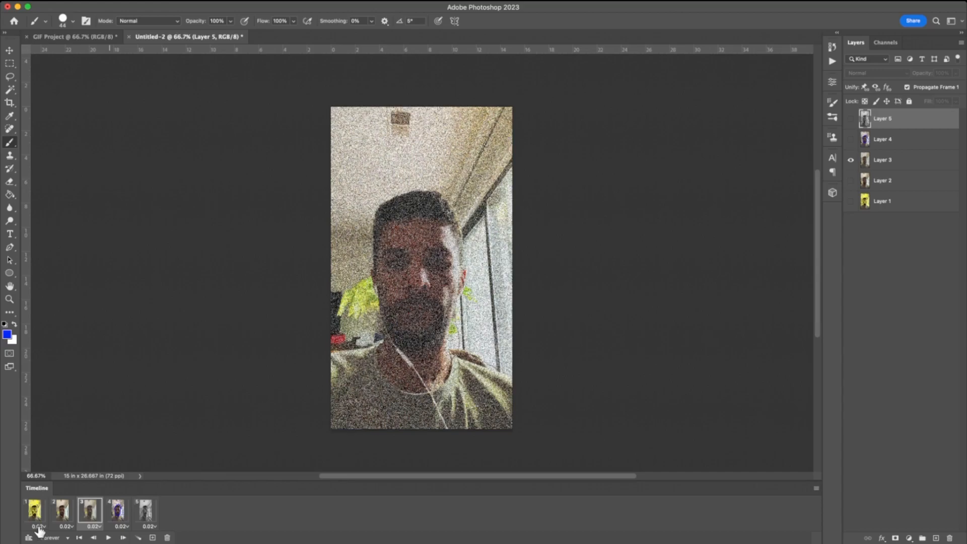
Step: Review the delay choices for frame 3 and the looping choices, keeping 0.02 seconds and Forever
click(99, 528)
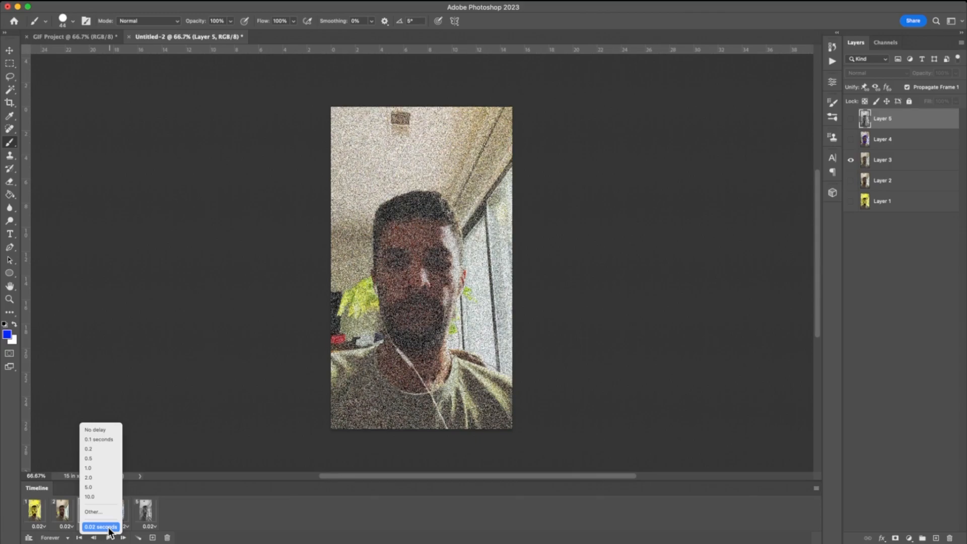
click(110, 529)
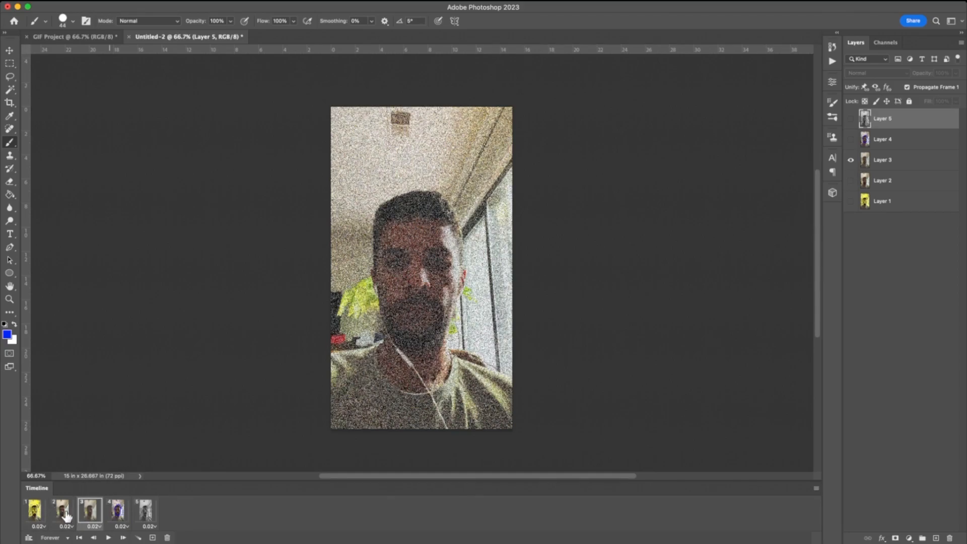
click(95, 527)
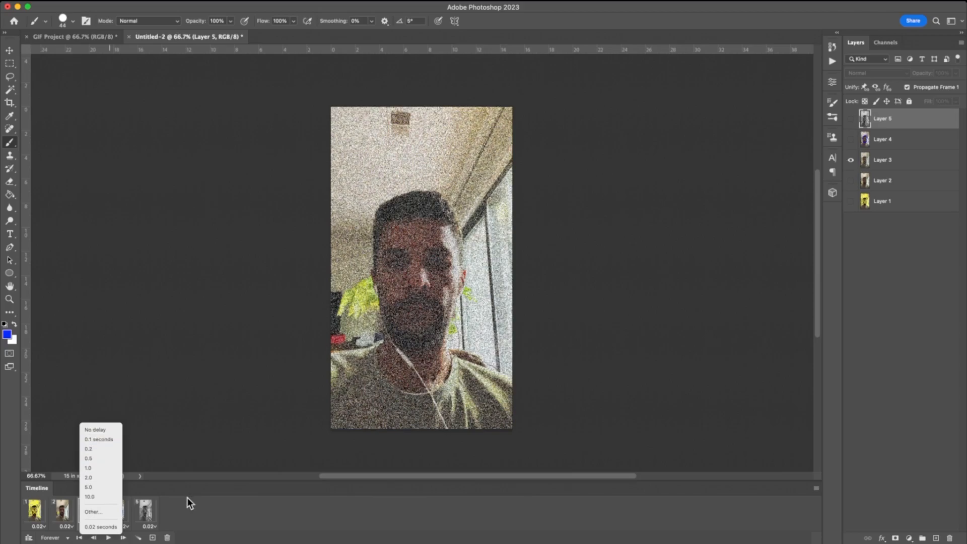
click(204, 504)
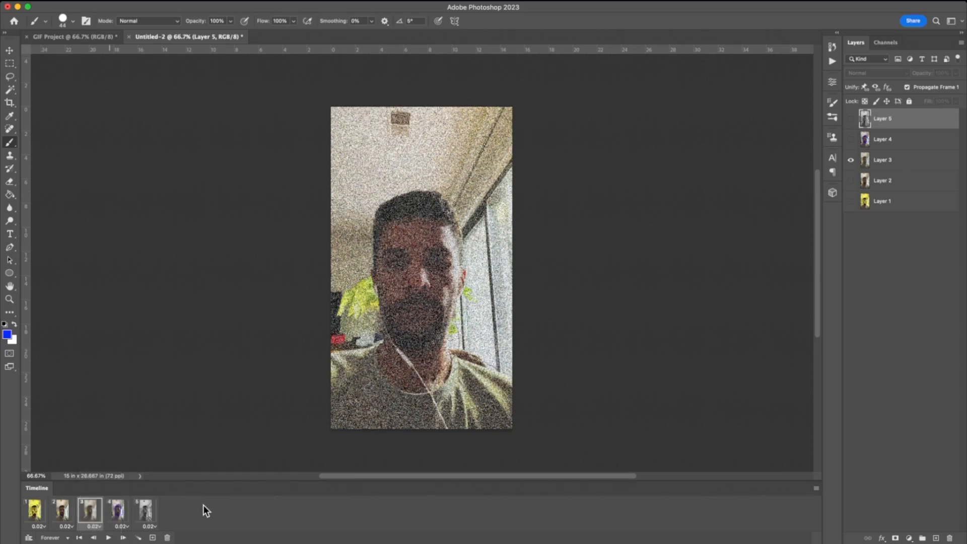
click(67, 538)
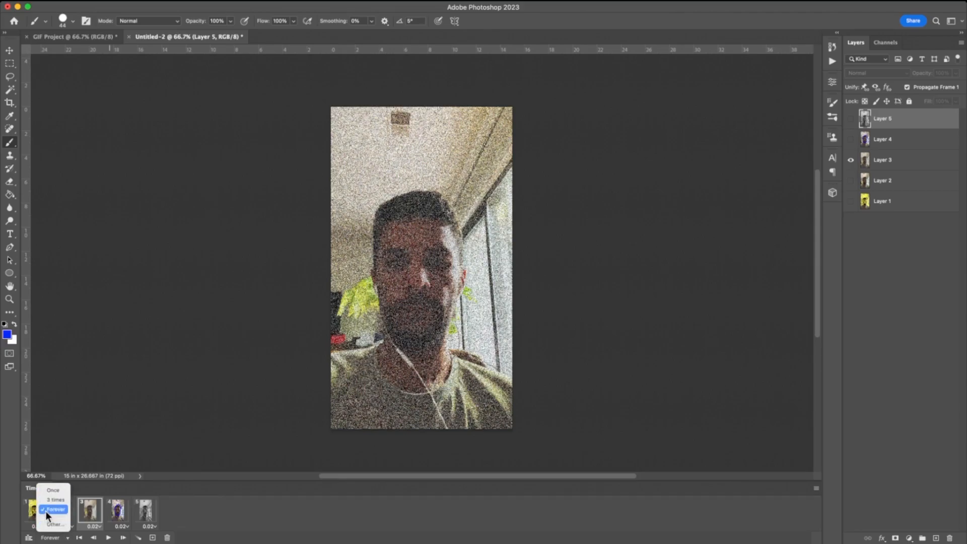
click(204, 522)
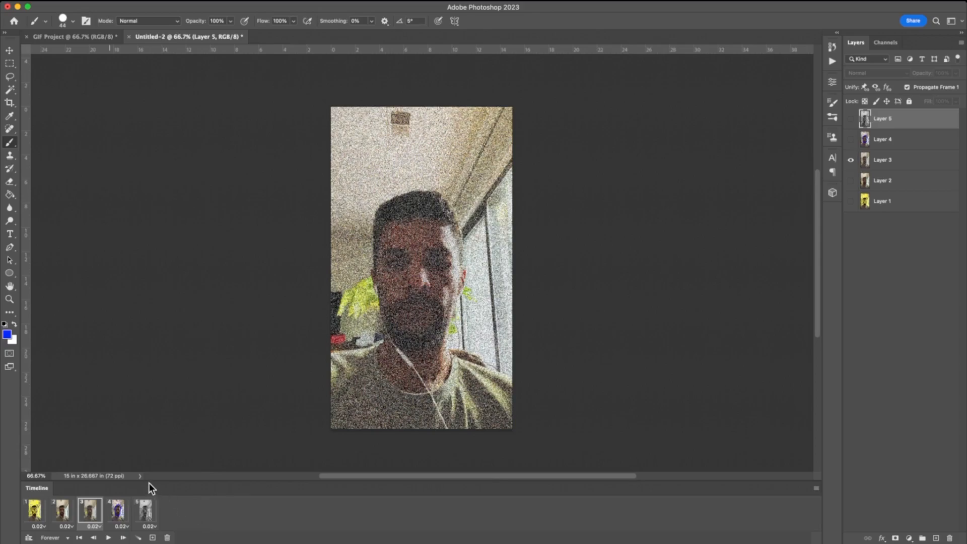
Step: Try duplicating frame 3 as a new frame, and undo the duplication
click(153, 538)
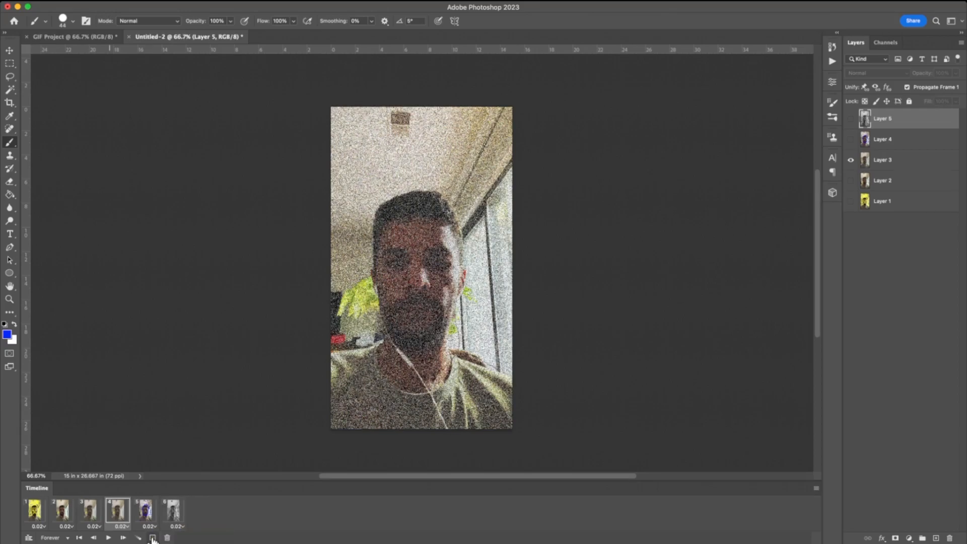
key(super+z)
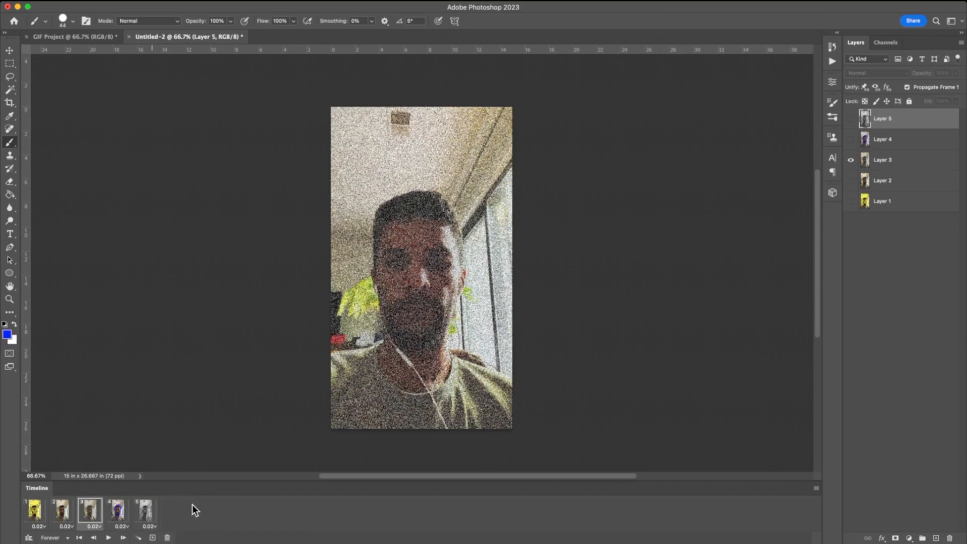
Step: Add a new blank layer above Layer 5 and hide it in frame 3
click(896, 231)
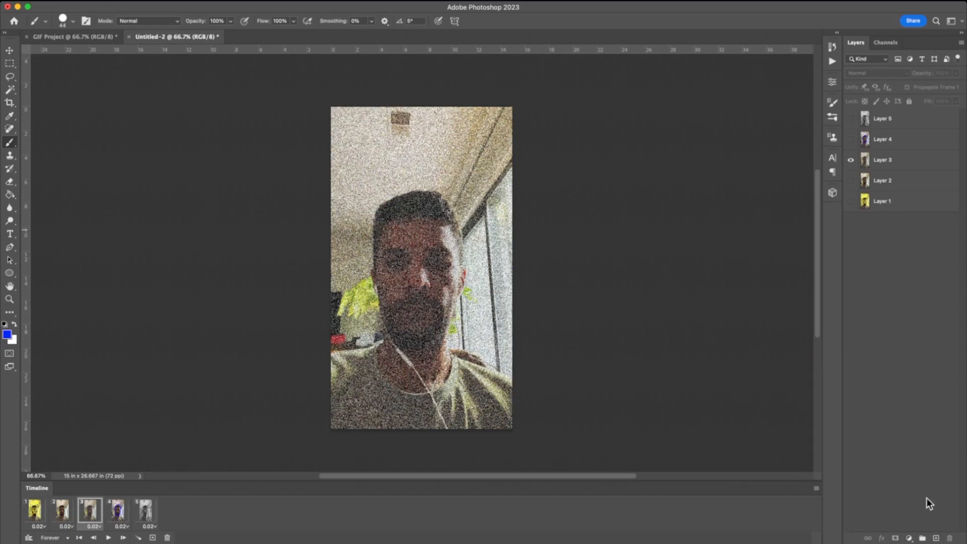
click(937, 539)
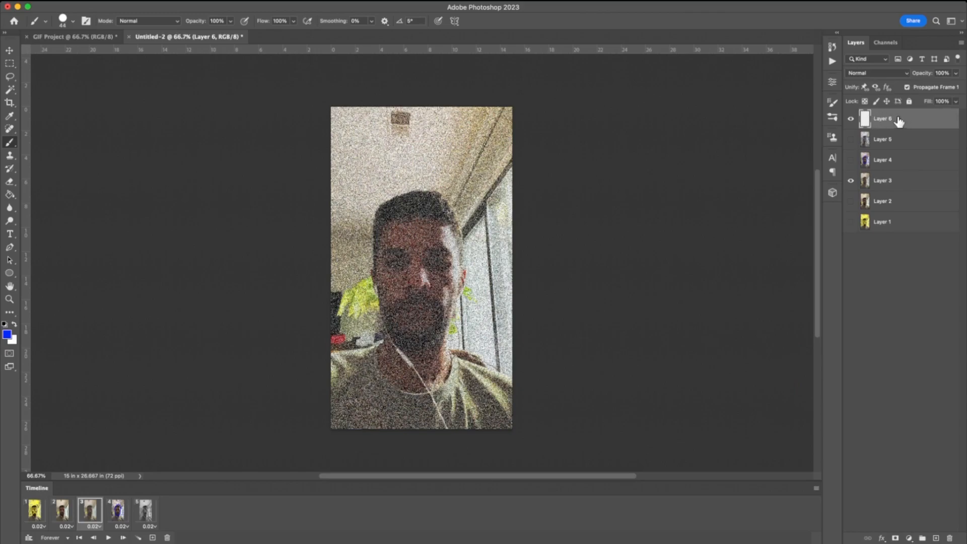
click(850, 119)
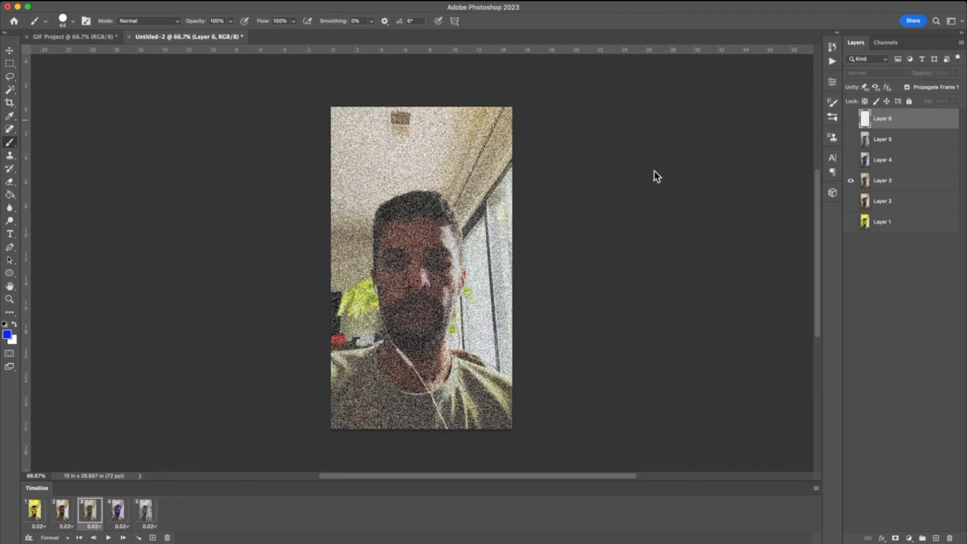
Step: Hide the new blank layer in frame 5 and duplicate frame 5 as a sixth frame
click(153, 516)
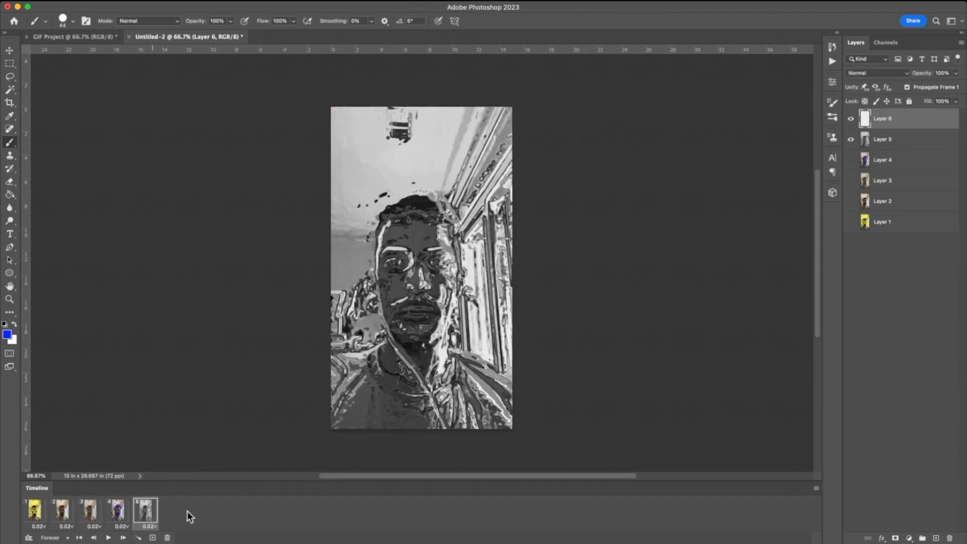
click(851, 119)
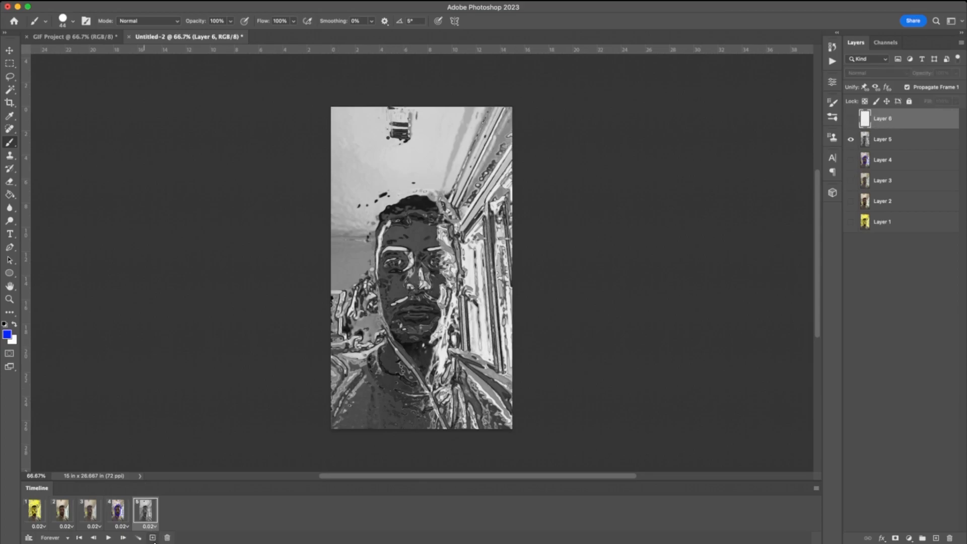
click(153, 538)
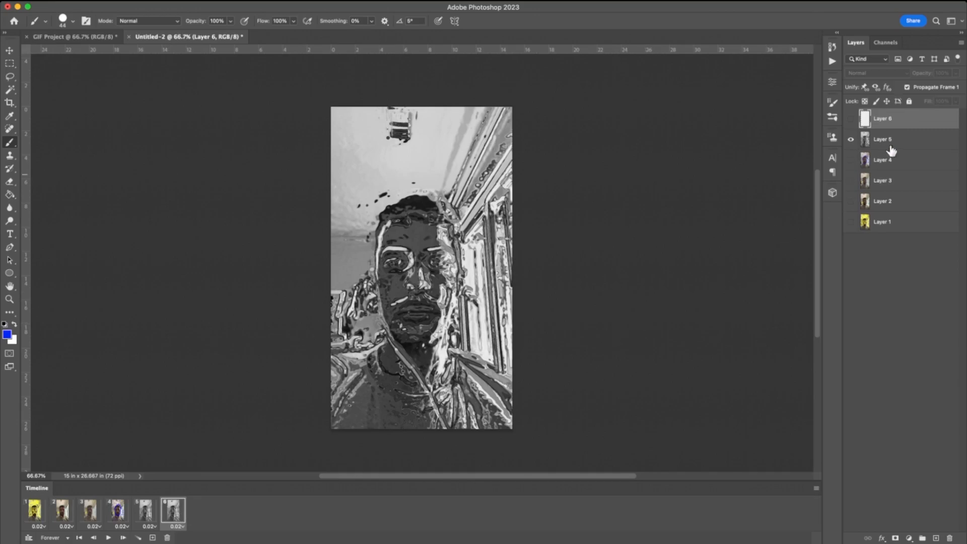
Step: In frame 6, hide Layer 5, show Layer 6, and paint a freehand blue scribble across the canvas on Layer 6
click(851, 141)
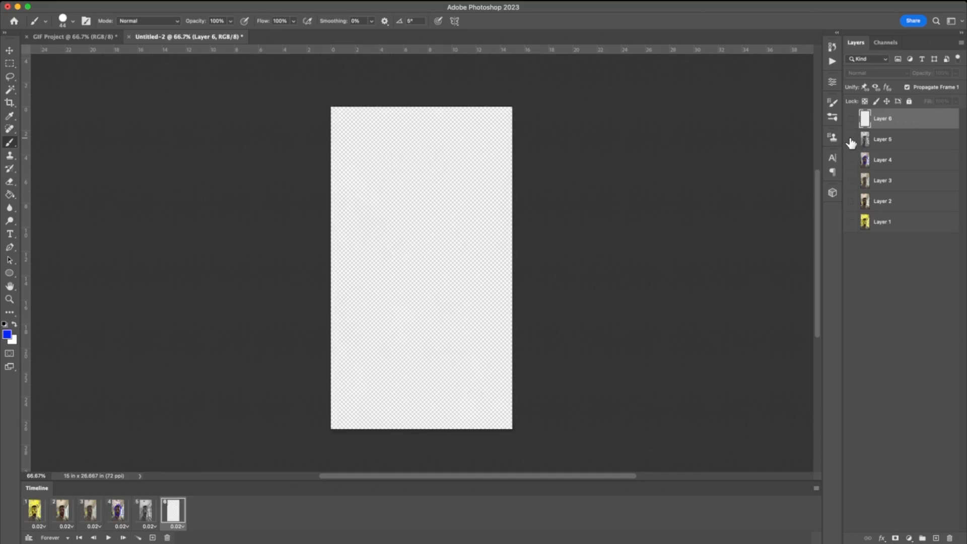
click(851, 141)
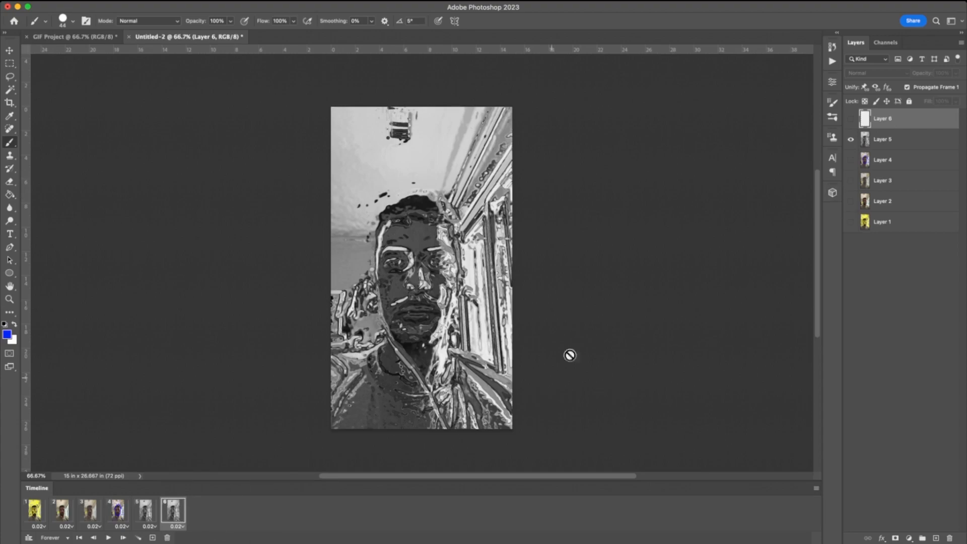
click(851, 140)
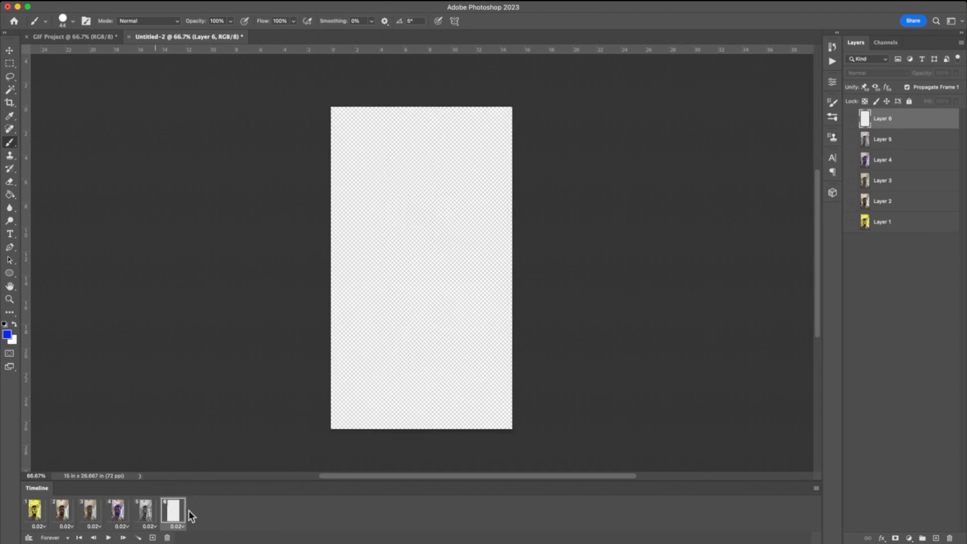
click(850, 121)
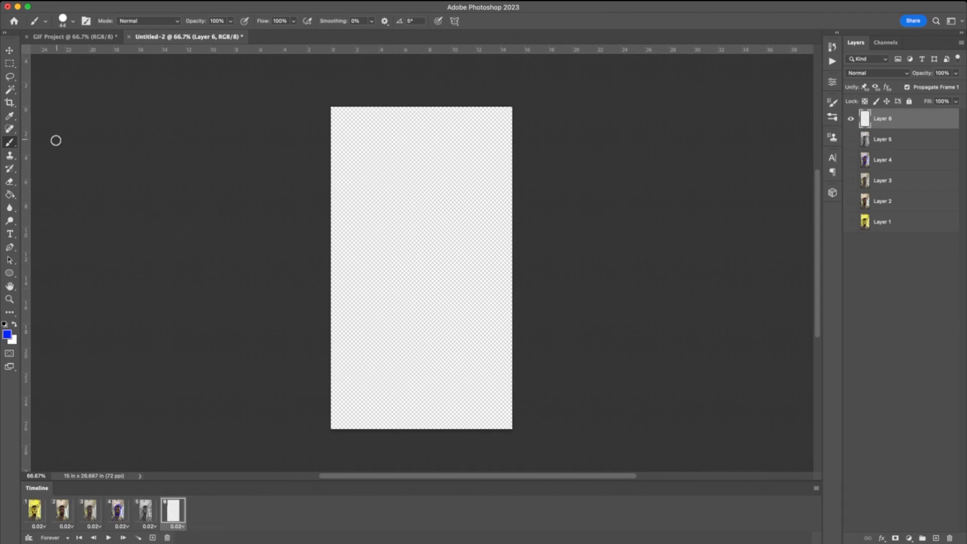
mouse_move(443, 341)
mouse_down()
mouse_move(457, 196)
mouse_move(387, 212)
mouse_move(400, 189)
mouse_move(398, 156)
mouse_move(474, 198)
mouse_move(455, 277)
mouse_move(384, 402)
mouse_move(324, 347)
mouse_move(469, 253)
mouse_move(444, 378)
mouse_move(405, 237)
mouse_move(403, 160)
mouse_move(350, 125)
mouse_move(438, 141)
mouse_move(377, 168)
mouse_up()
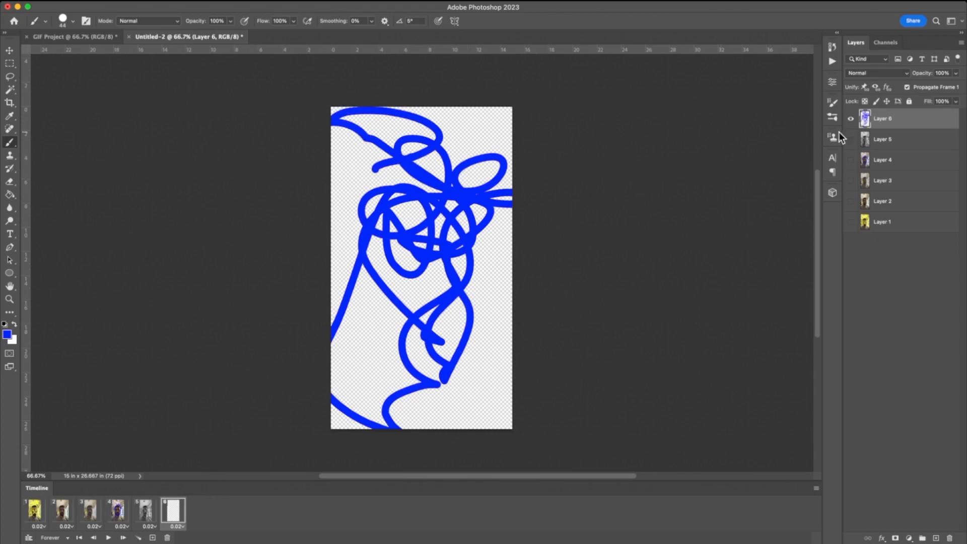
Step: Switch repeatedly between frames 5 and 6 to compare their content after painting the scribble
click(144, 513)
click(172, 513)
click(152, 514)
click(172, 512)
click(152, 513)
click(172, 513)
click(151, 513)
click(172, 511)
Step: Step through frames 1 to 6 in both directions to examine which ones include the blue scribble
click(117, 512)
click(89, 511)
click(73, 508)
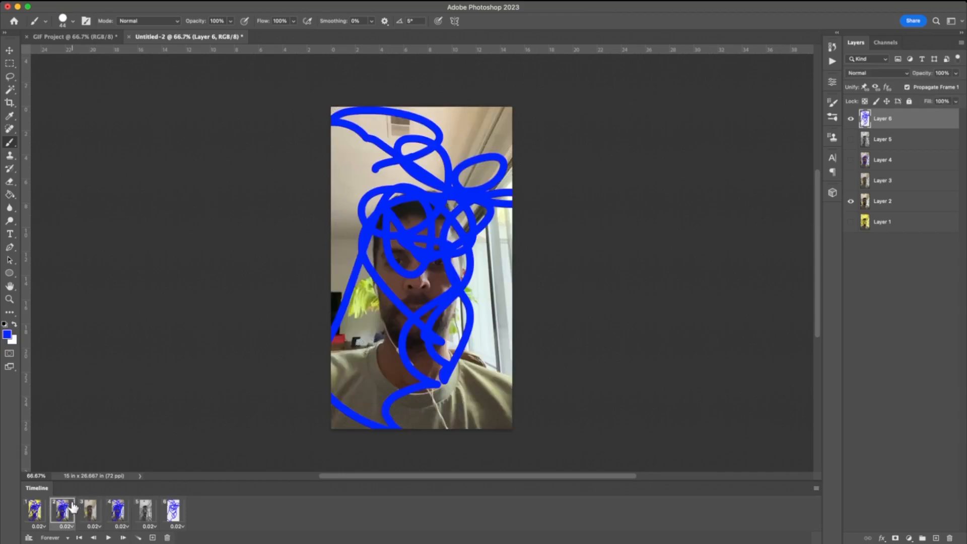
click(34, 510)
click(62, 509)
click(90, 511)
click(121, 512)
click(146, 513)
click(174, 513)
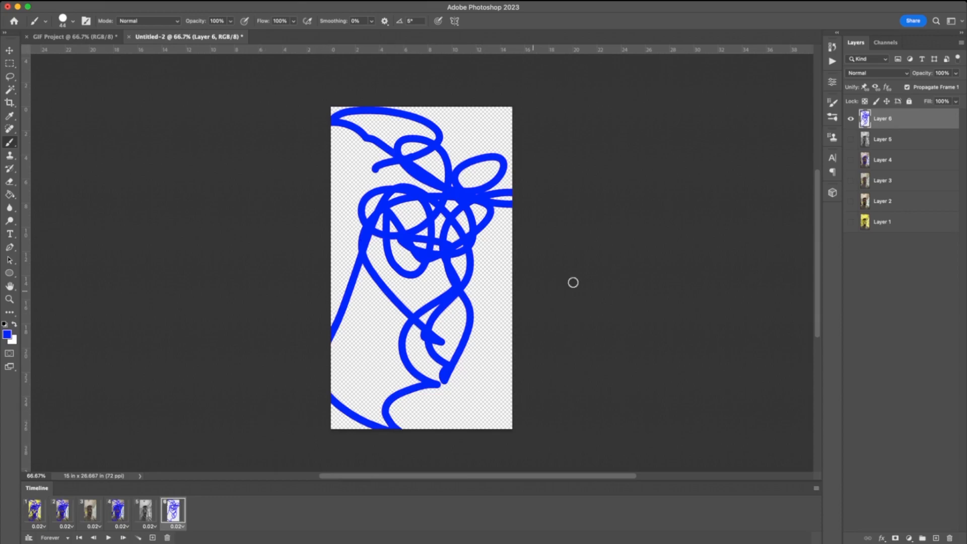
click(34, 512)
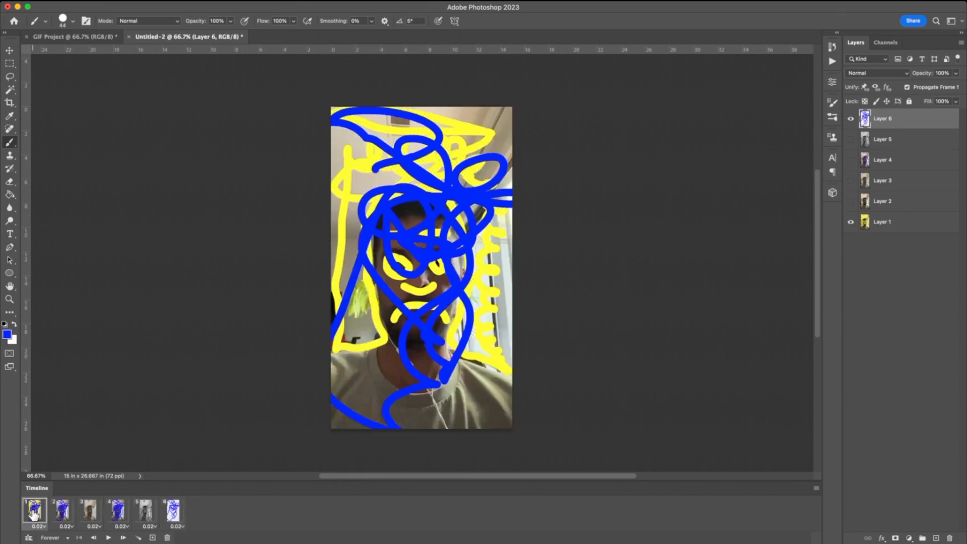
click(61, 511)
click(90, 511)
click(117, 511)
click(145, 510)
click(173, 511)
click(145, 510)
click(117, 511)
click(90, 511)
click(61, 511)
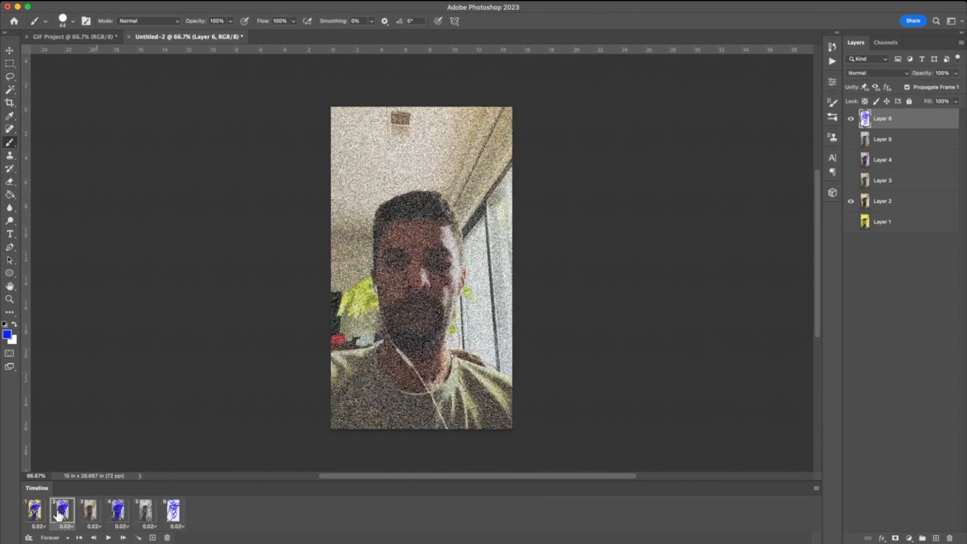
Step: In frame 1, set the blend mode of the blue scribble on Layer 6 to Overlay
click(36, 513)
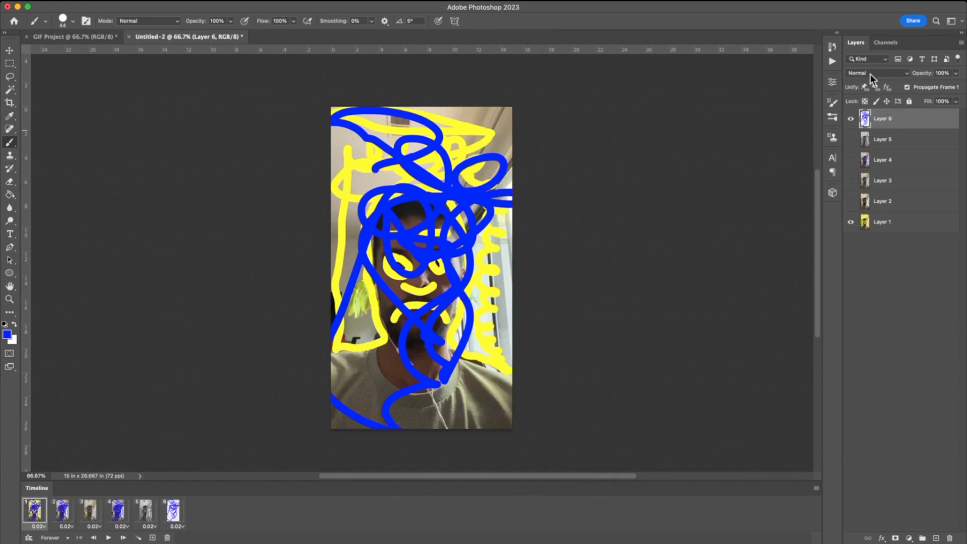
click(904, 76)
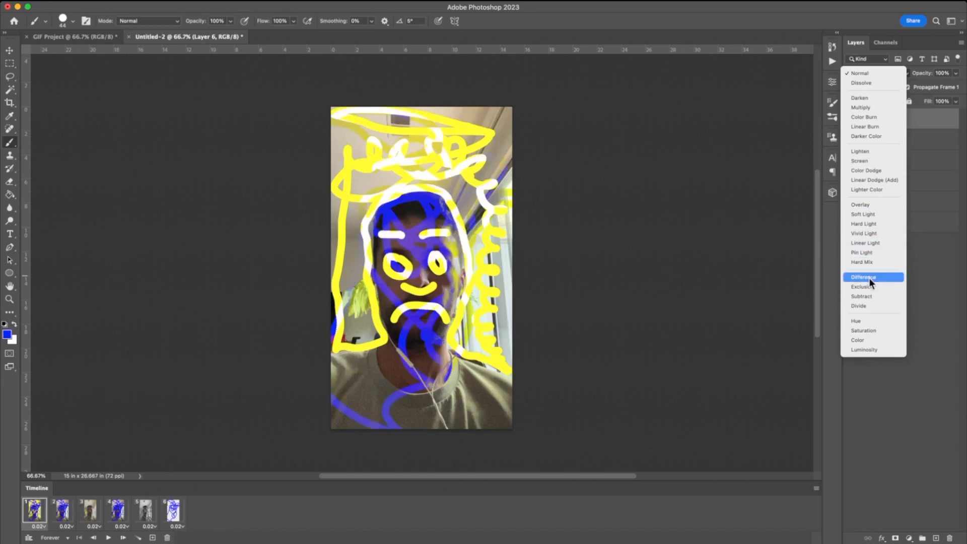
click(864, 205)
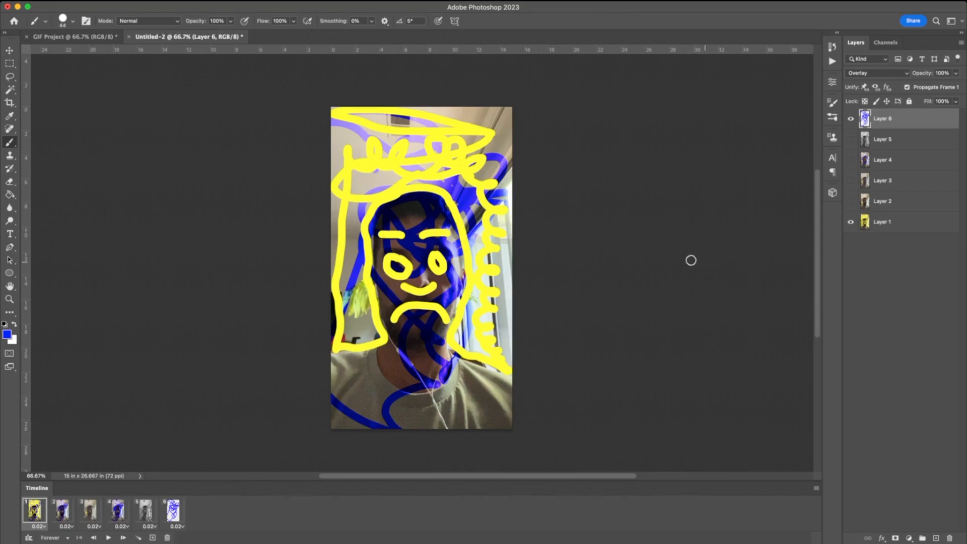
Step: In frame 2, set the blend mode of Layer 2 to Difference
click(63, 511)
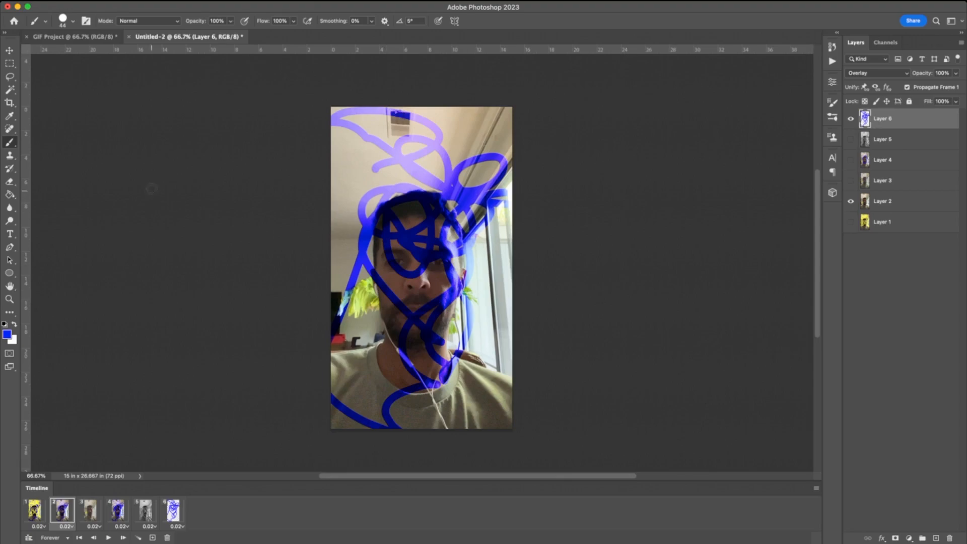
right_click(805, 214)
click(893, 204)
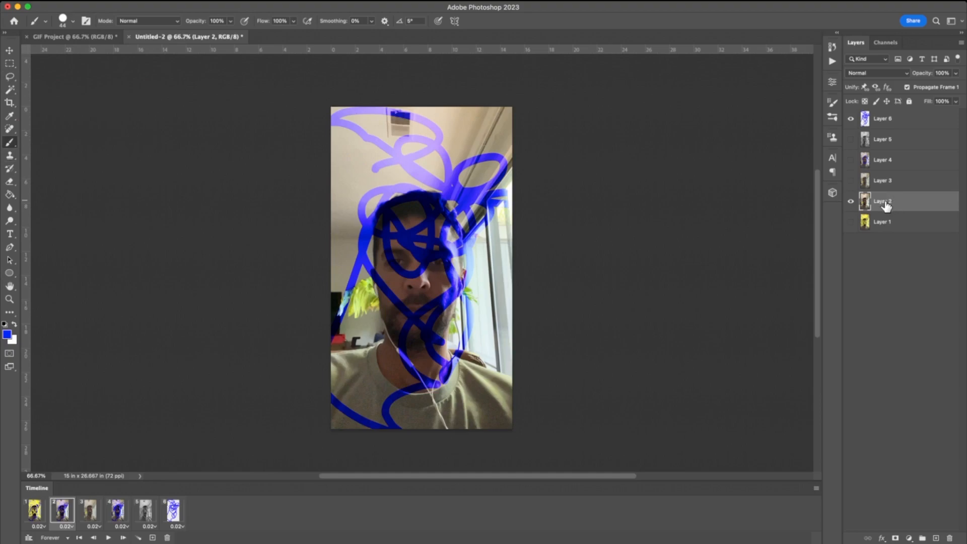
click(899, 73)
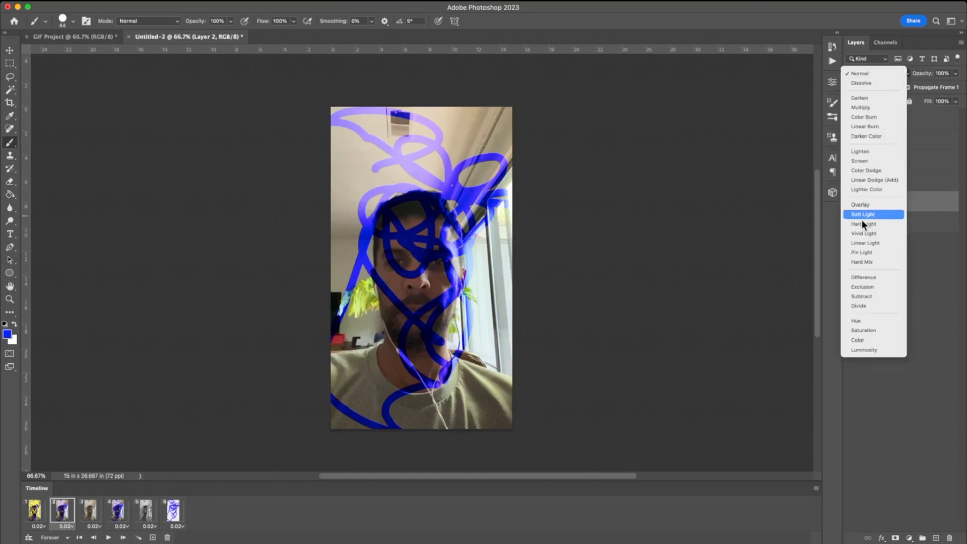
click(871, 278)
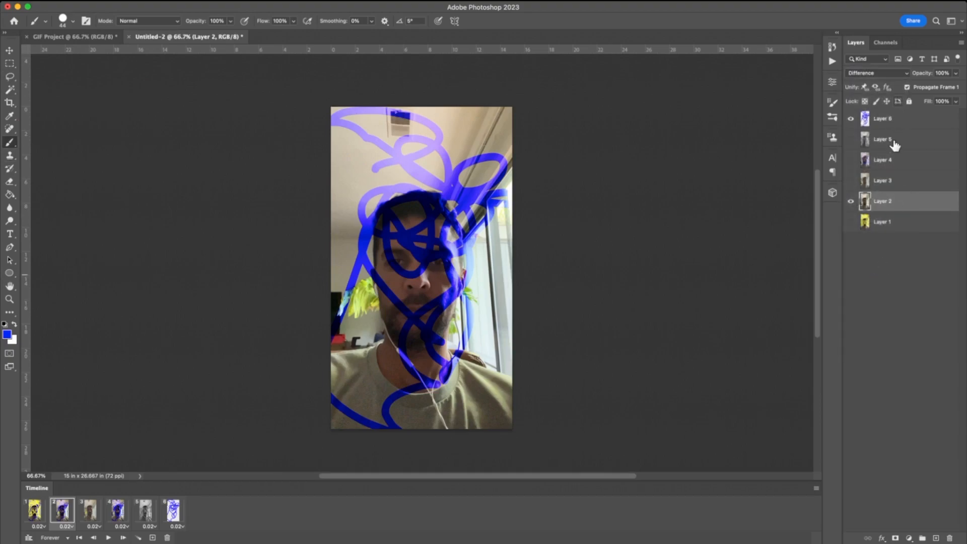
click(903, 75)
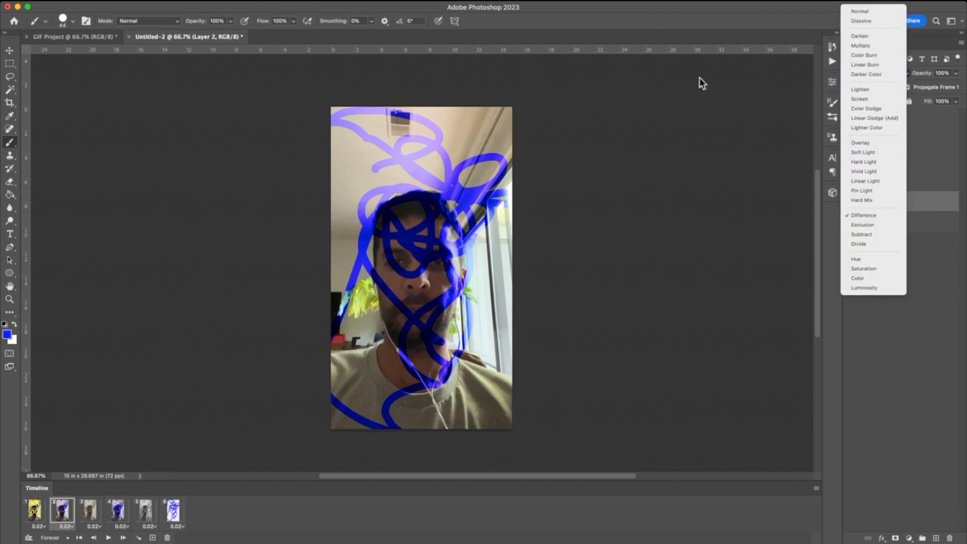
click(297, 10)
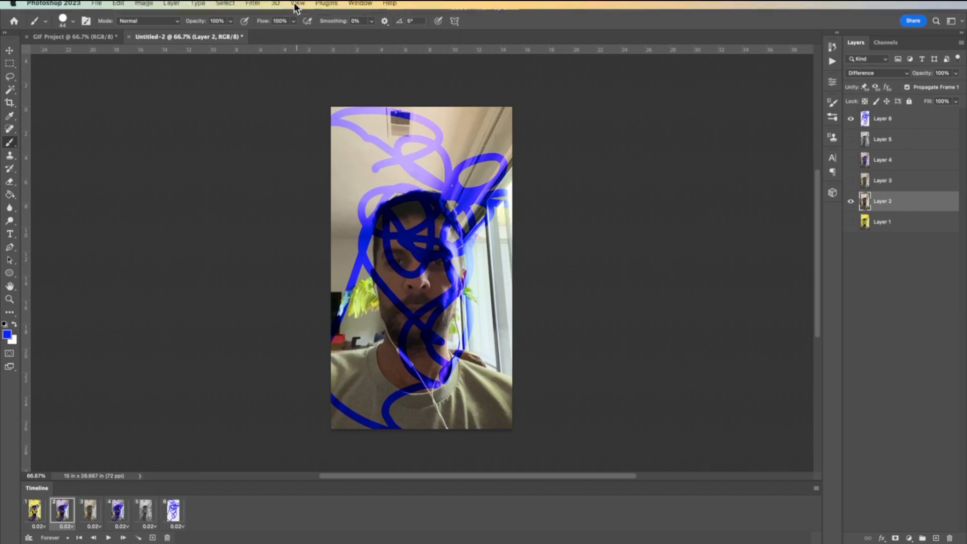
Step: Apply the Filter Gallery's Glowing Edges effect to Layer 2 with edge width 2, edge brightness 6 and smoothness 5
click(296, 5)
mouse_move(255, 7)
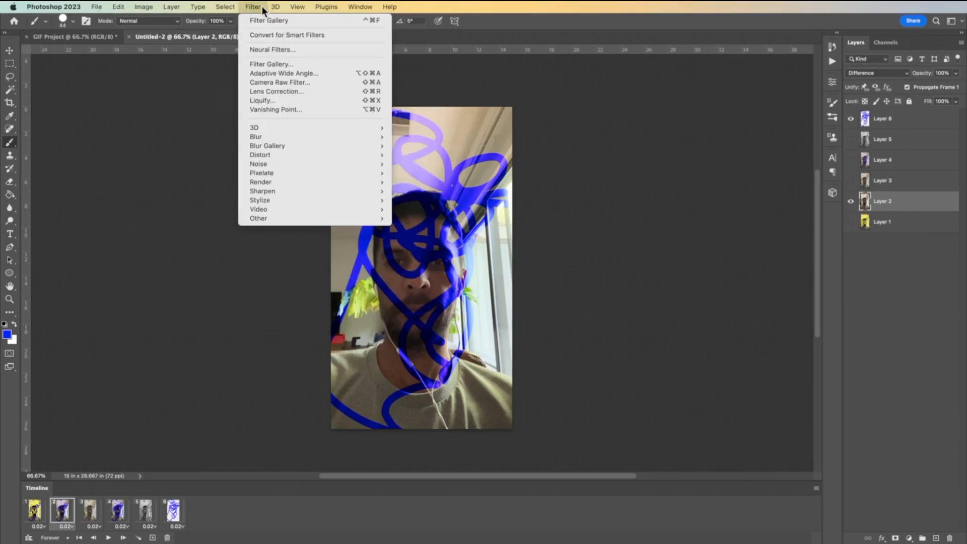
mouse_move(267, 162)
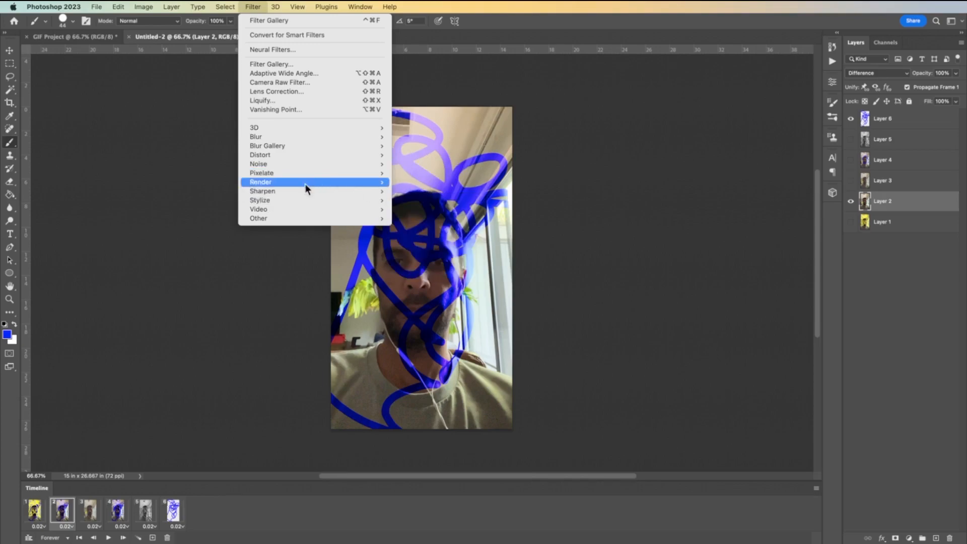
click(284, 64)
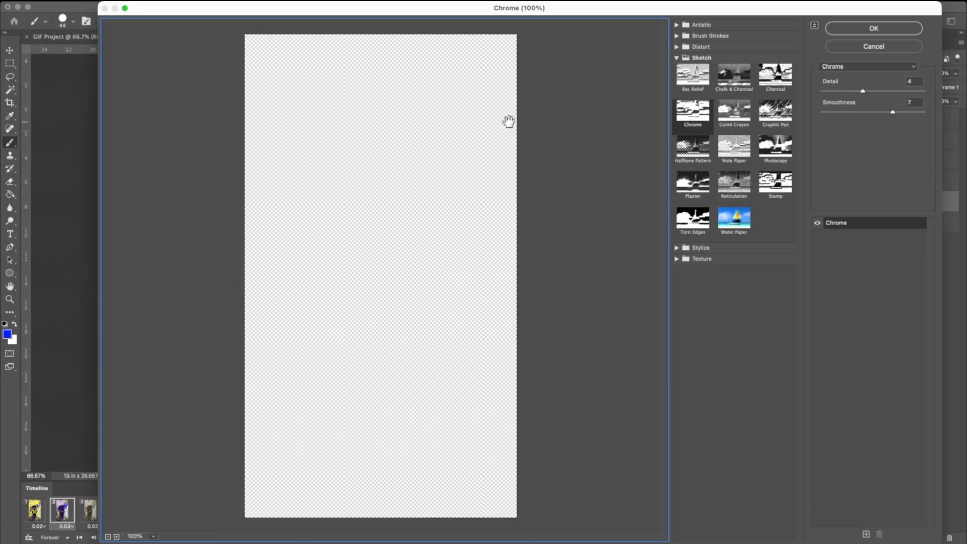
click(744, 216)
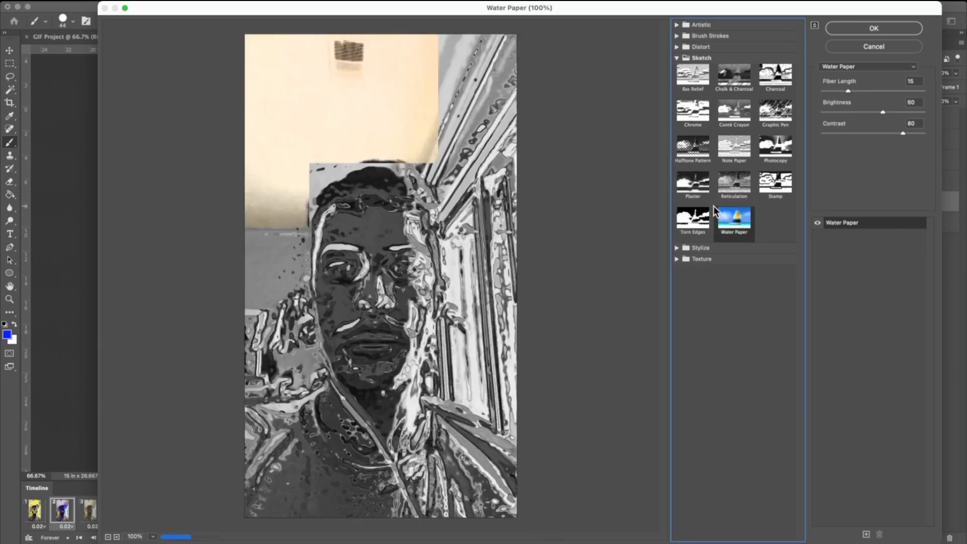
click(678, 248)
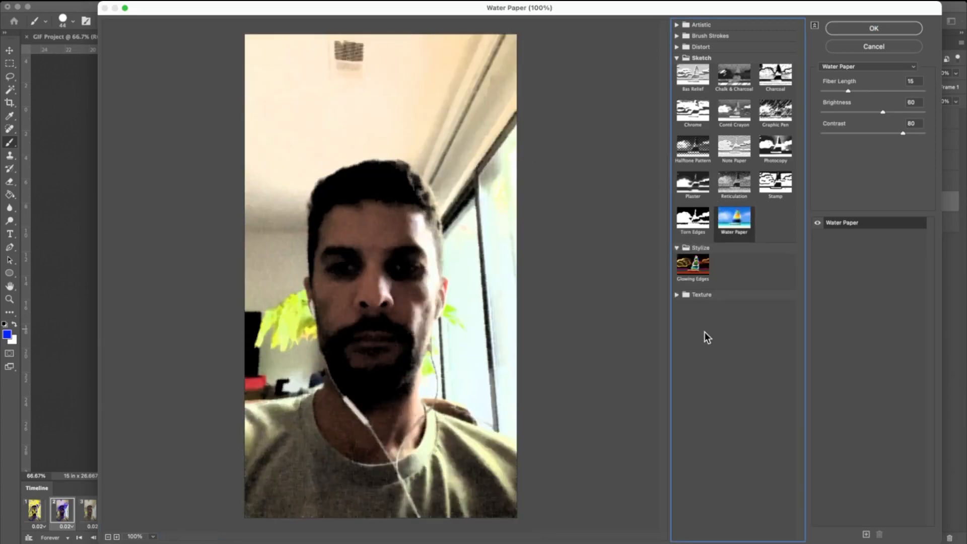
click(705, 266)
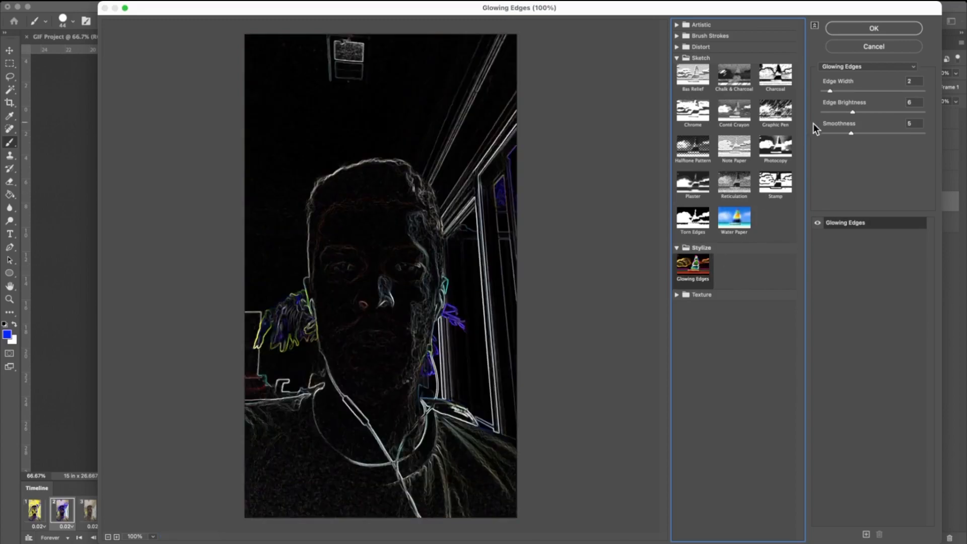
click(888, 29)
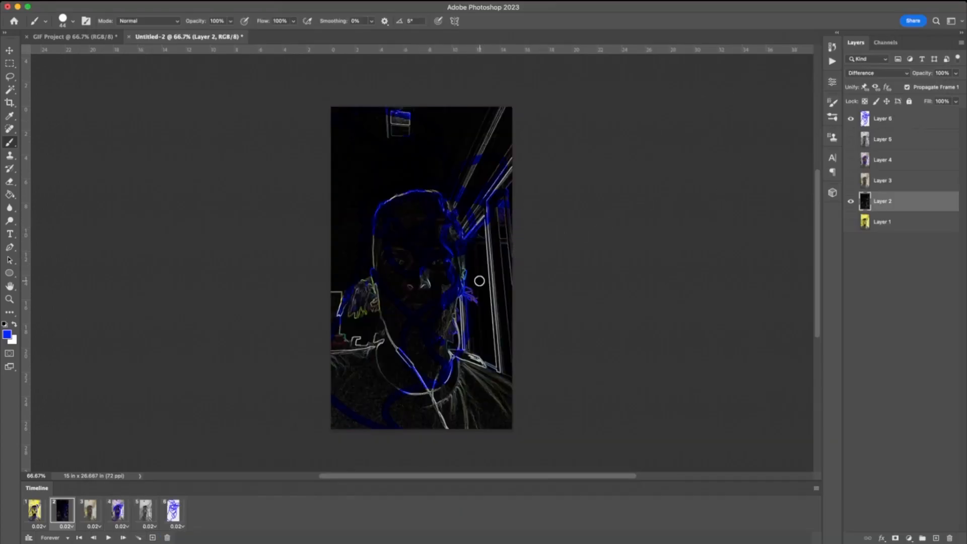
Step: Try showing the scribble on Layer 6 in frame 3, and hide it again
click(905, 119)
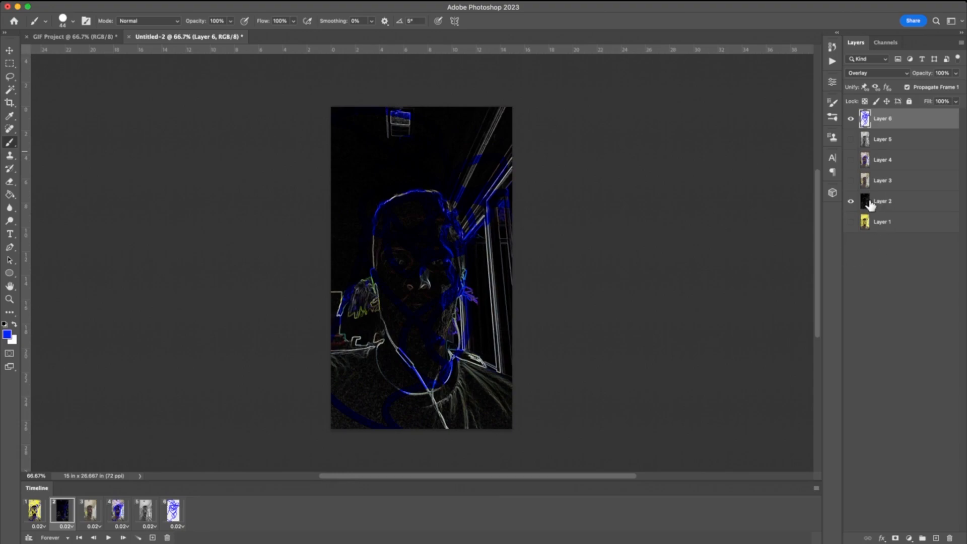
click(95, 512)
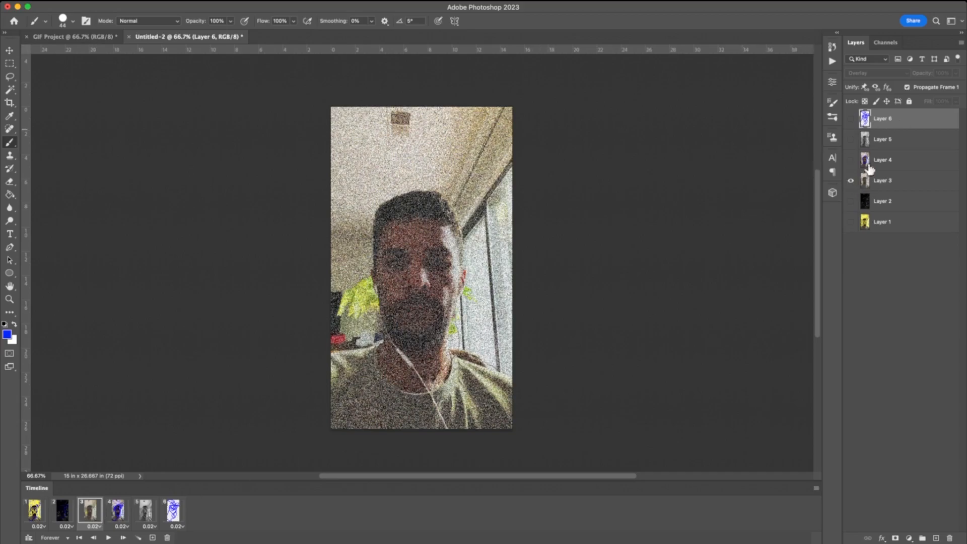
click(852, 120)
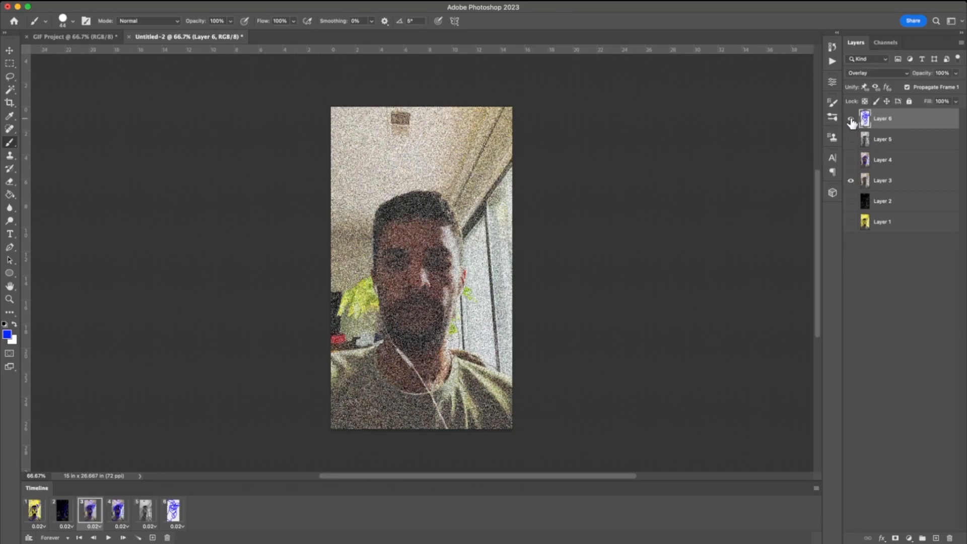
click(852, 121)
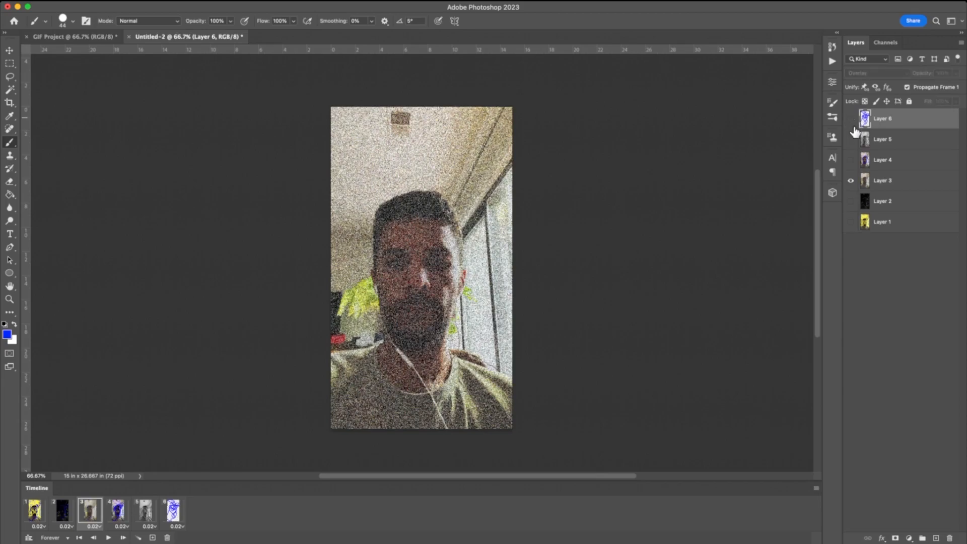
Step: In frame 4, set the blend mode of Layer 6 to Screen
click(116, 512)
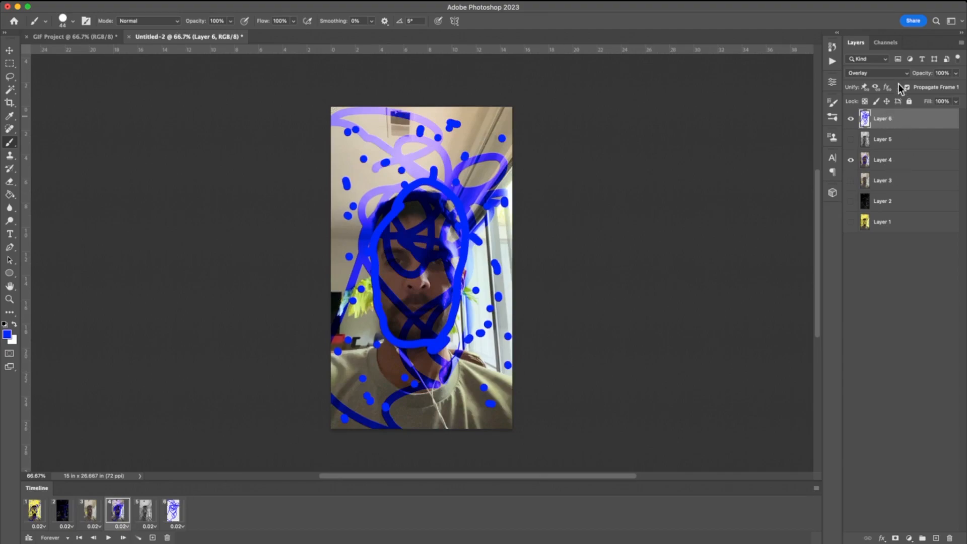
click(906, 72)
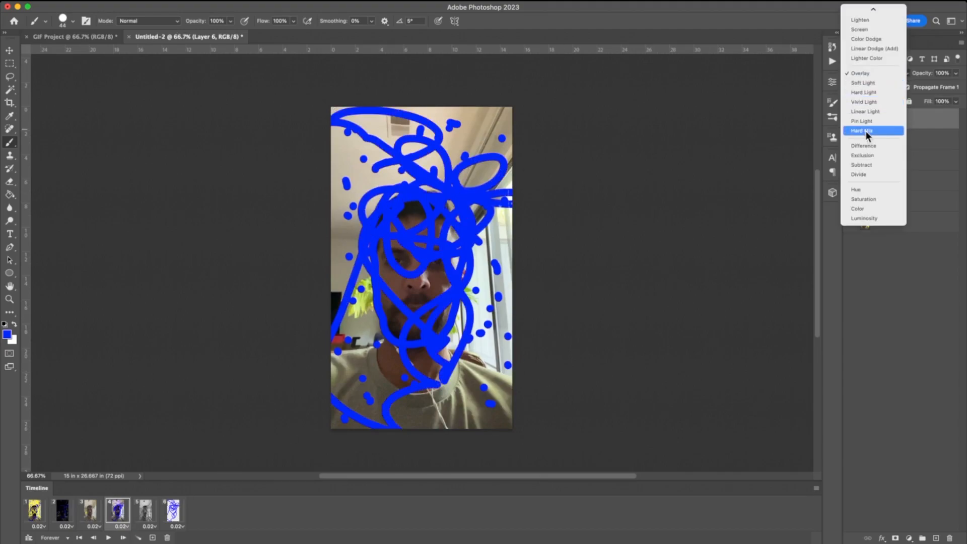
click(879, 29)
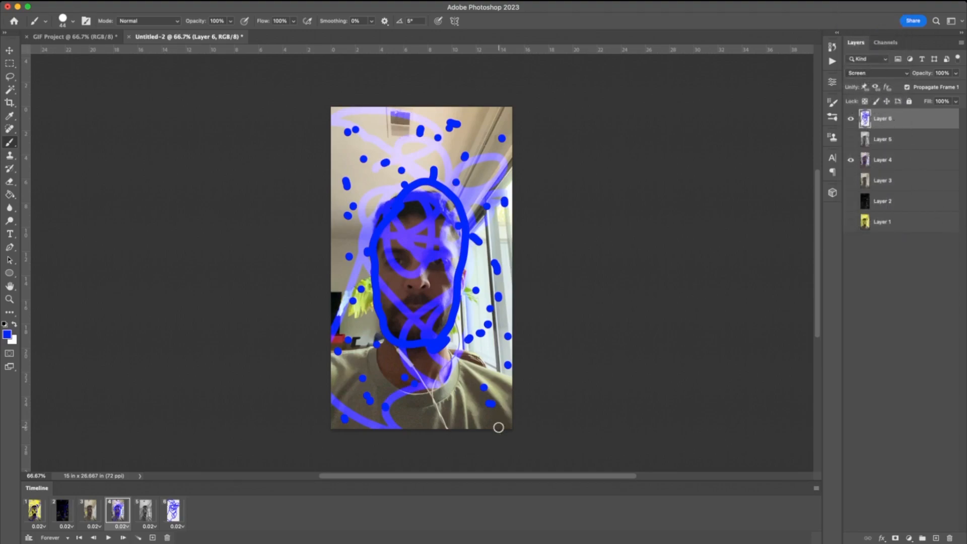
Step: Try showing Layer 6 over Layer 5 in frame 5, hide it again, and go to frame 6
click(144, 517)
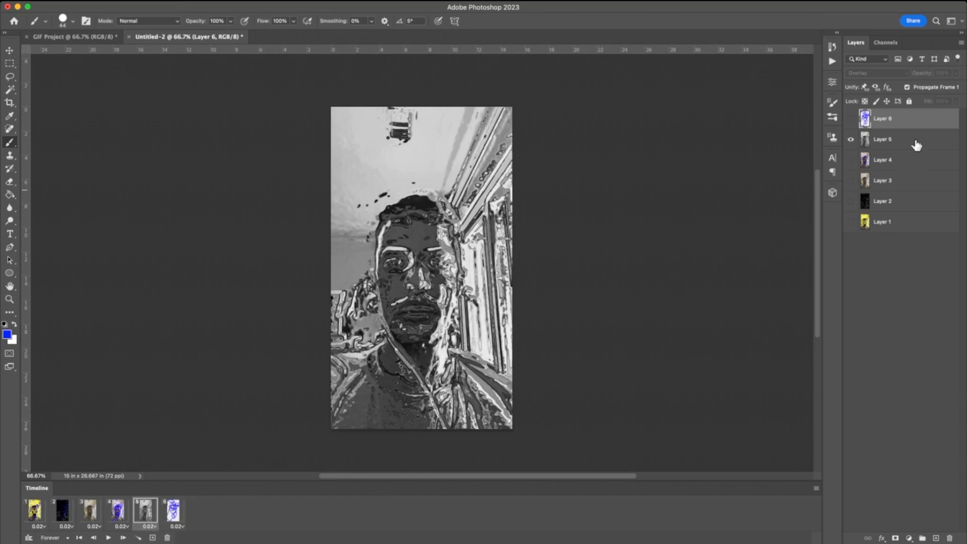
click(904, 146)
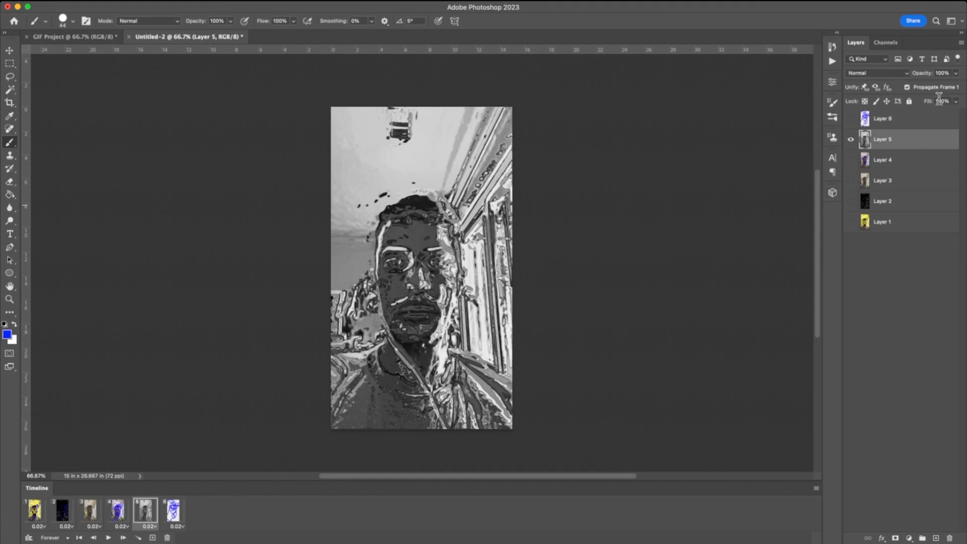
click(851, 119)
click(851, 119)
click(173, 511)
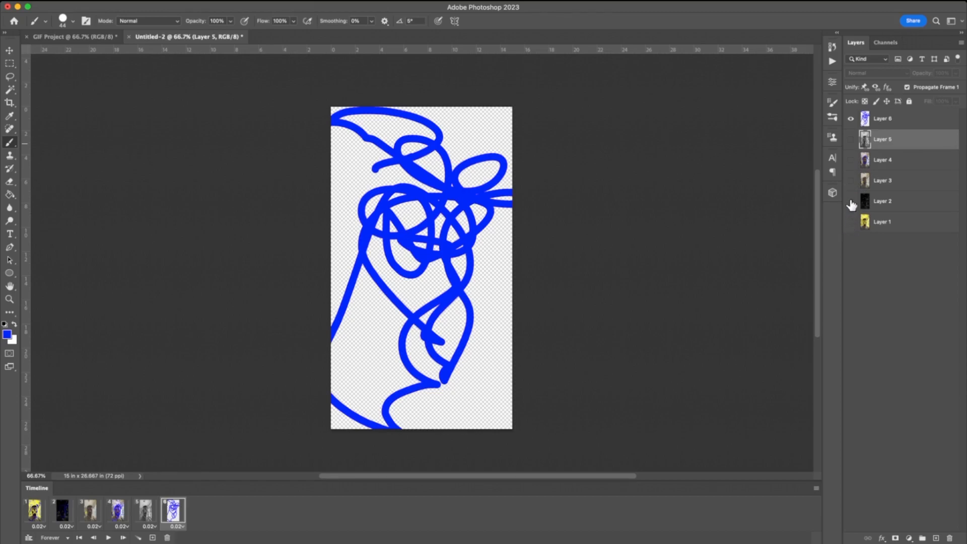
Step: In frame 6, try showing Layers 4, 3, 1 and 5 one at a time beneath the scribble, hiding each again
click(851, 163)
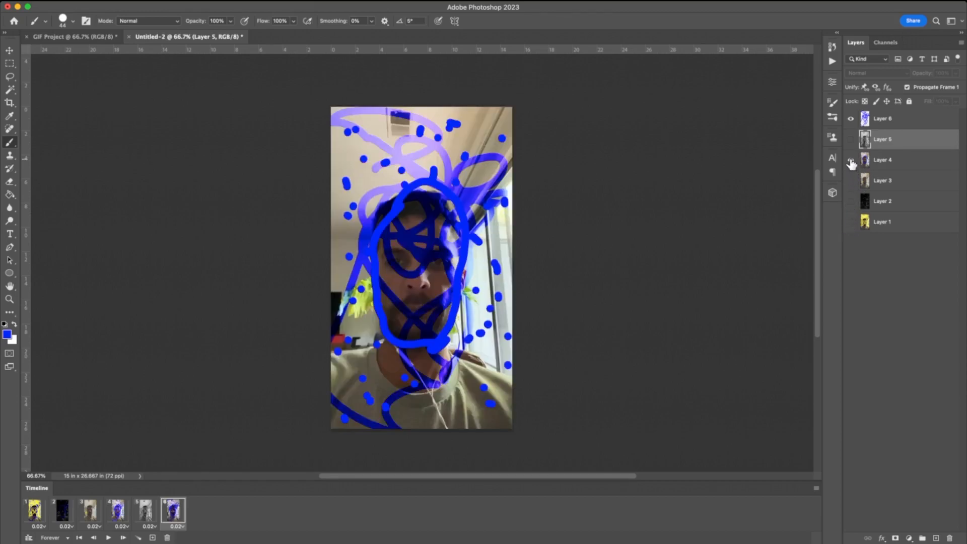
click(852, 163)
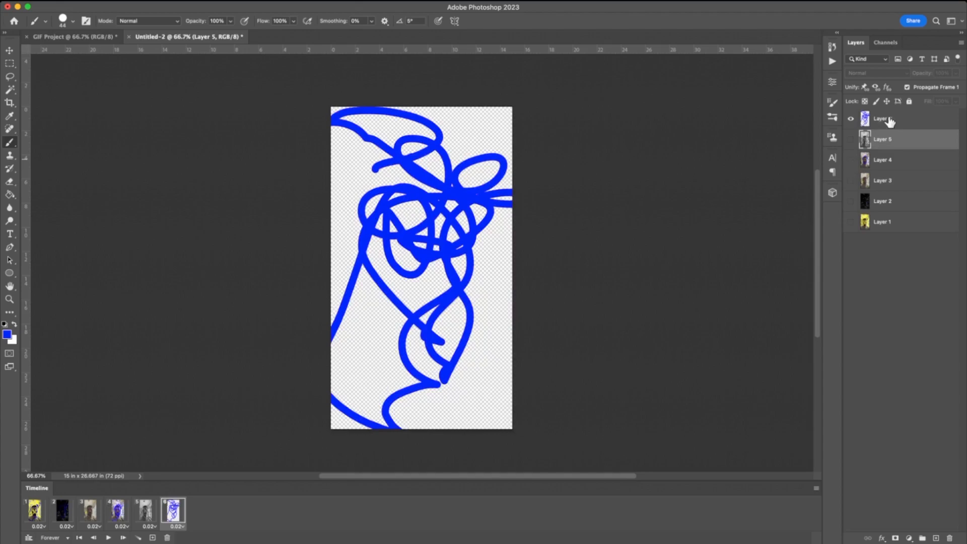
click(851, 181)
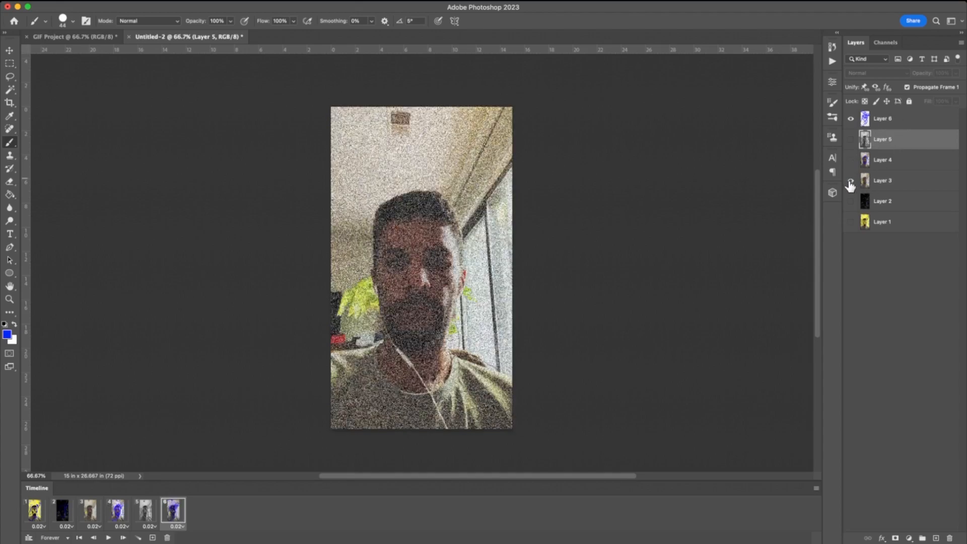
click(851, 183)
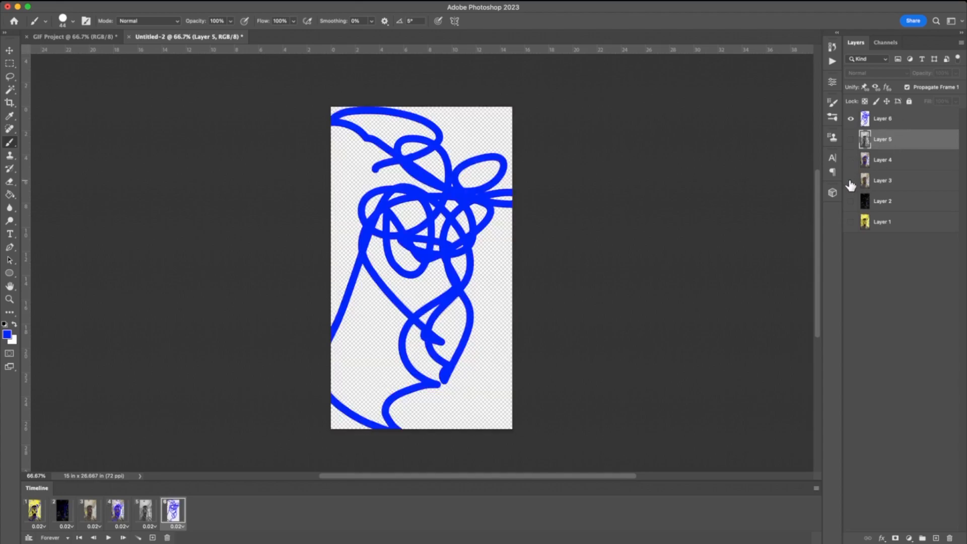
click(893, 126)
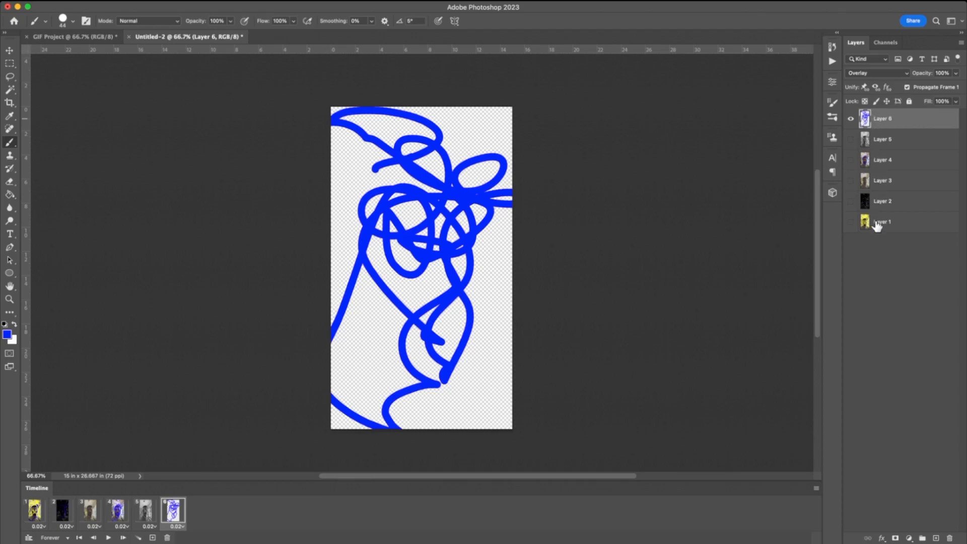
click(851, 223)
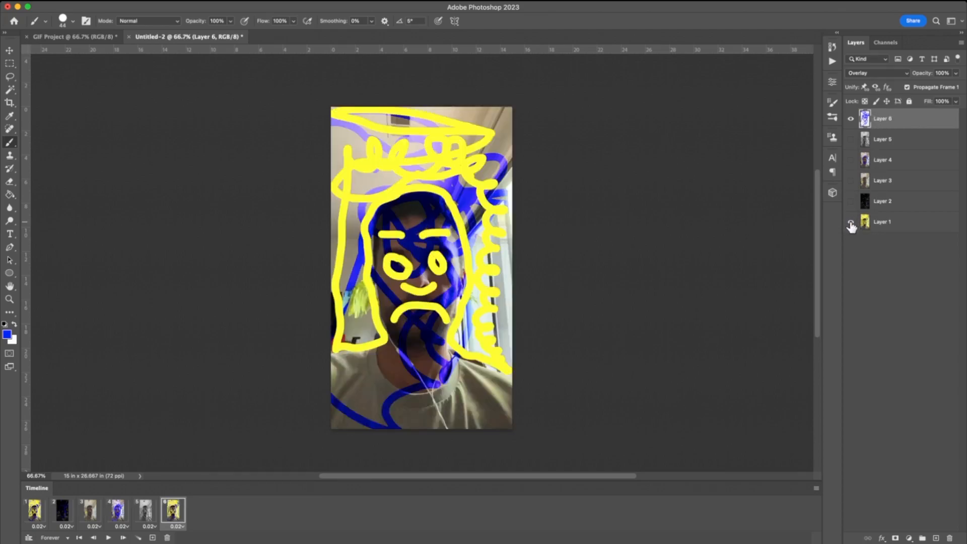
click(851, 223)
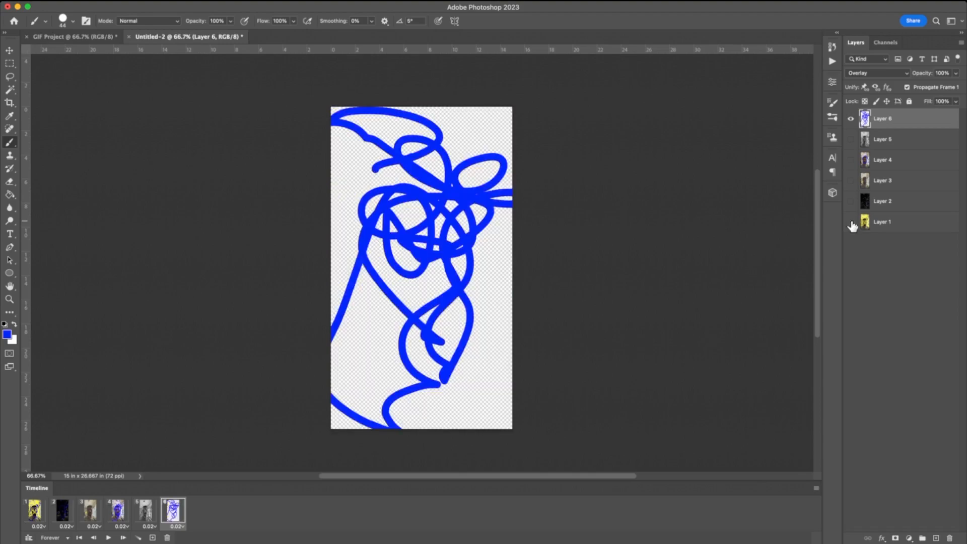
click(851, 140)
click(850, 140)
Step: In frame 6, show Layer 3 beneath the scribble and set the blend mode of Layer 6 to Linear Burn
click(851, 180)
click(851, 180)
click(850, 180)
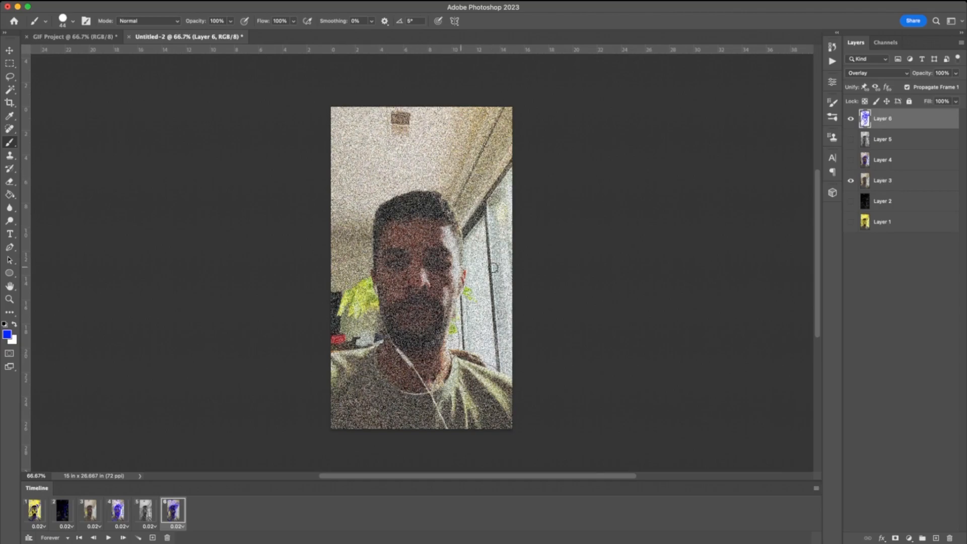
click(903, 72)
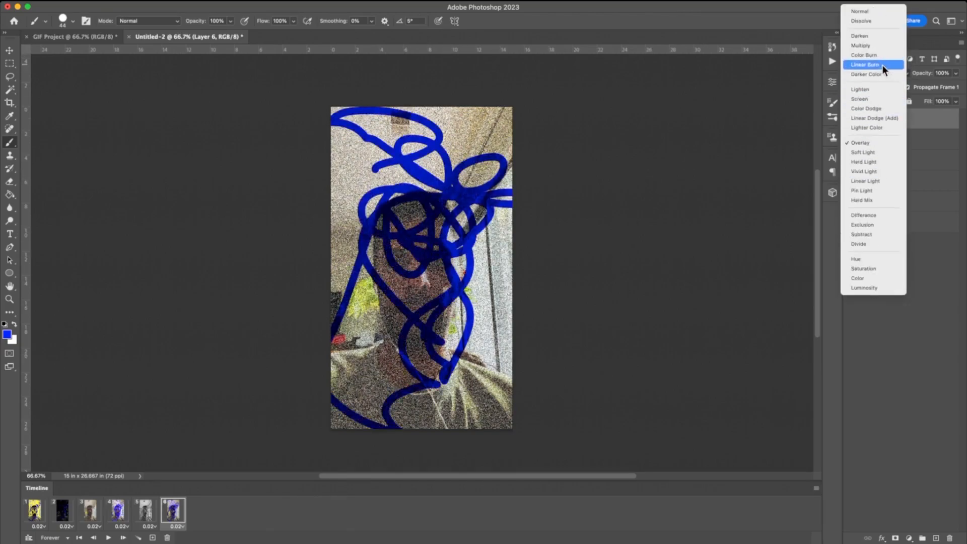
click(883, 65)
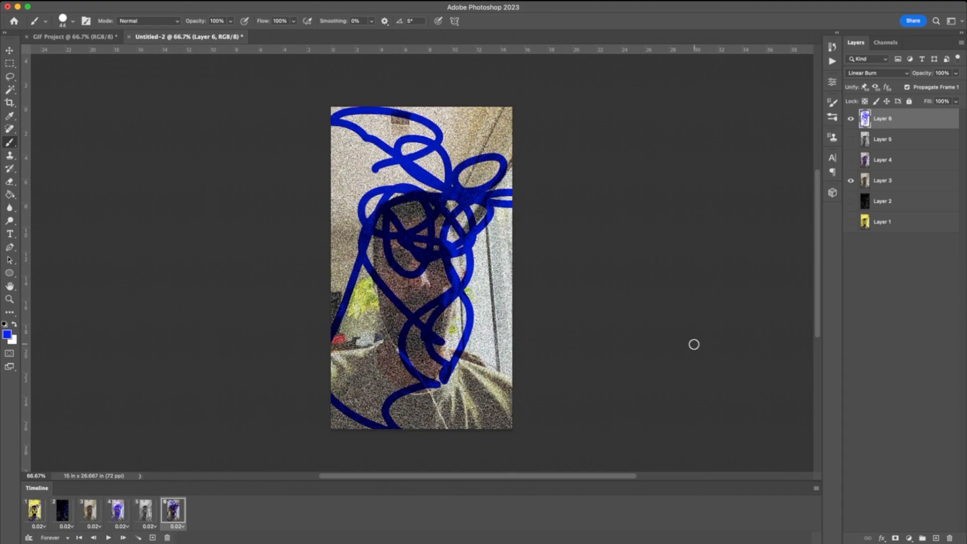
Step: Hide Layer 6 in frame 6 so it uses only Layer 3, and preview the looping animation
click(852, 119)
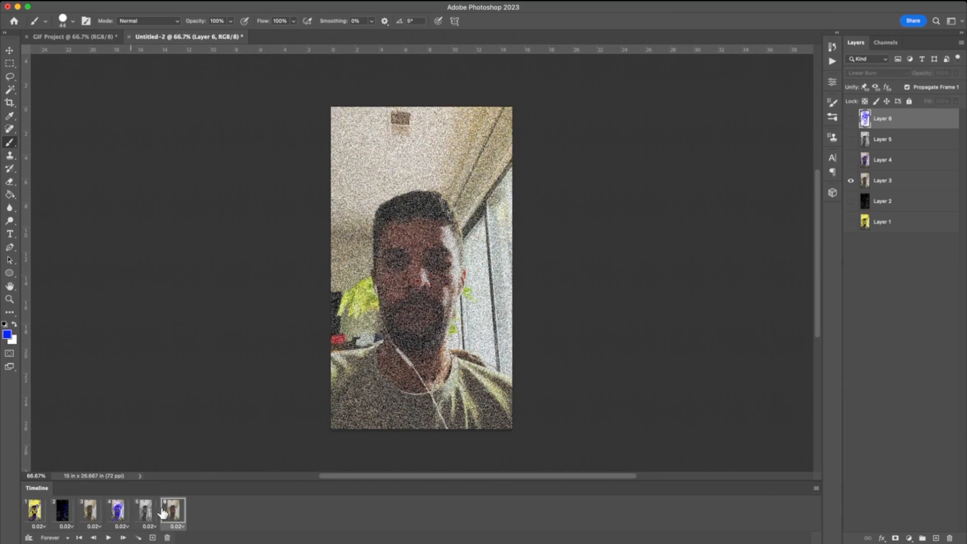
click(894, 184)
click(108, 538)
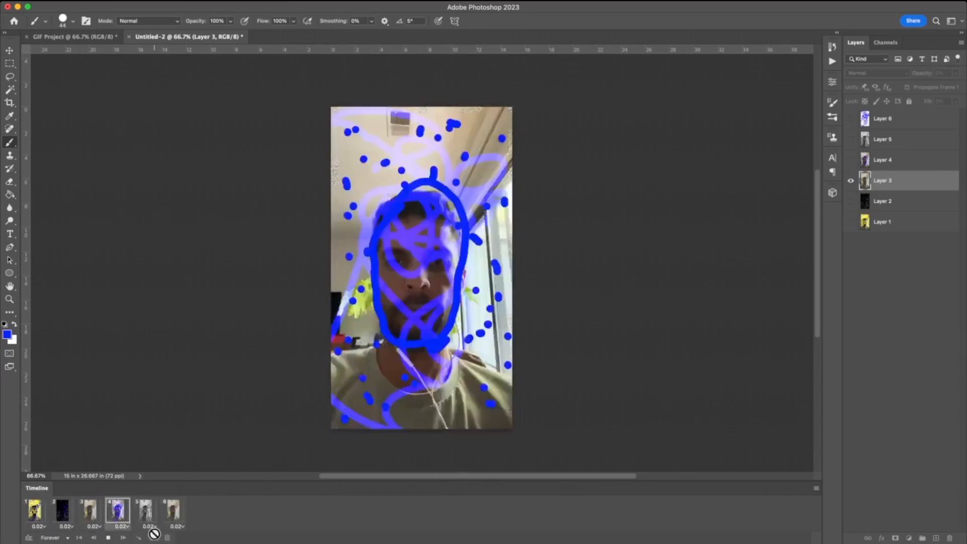
click(108, 538)
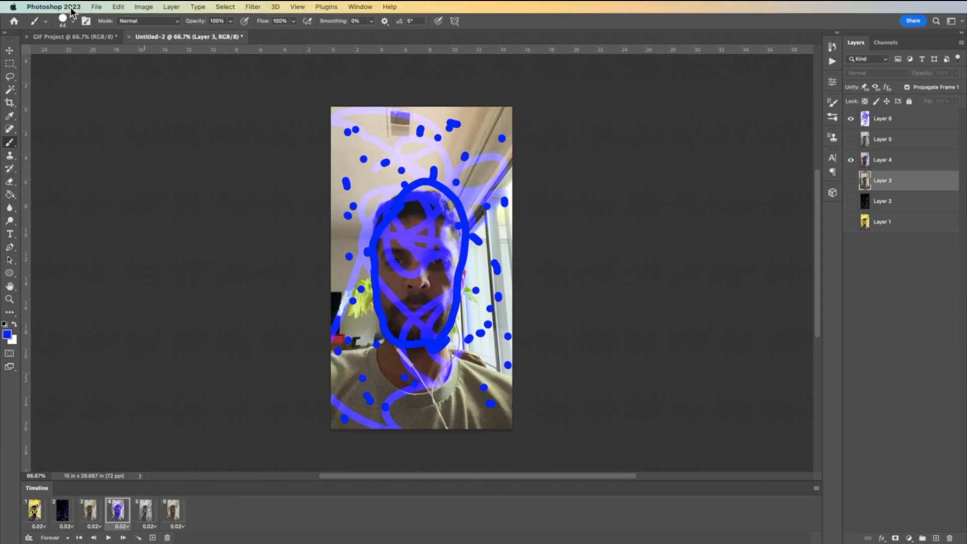
Step: Open the Save for Web (Legacy) export for the animation
click(93, 7)
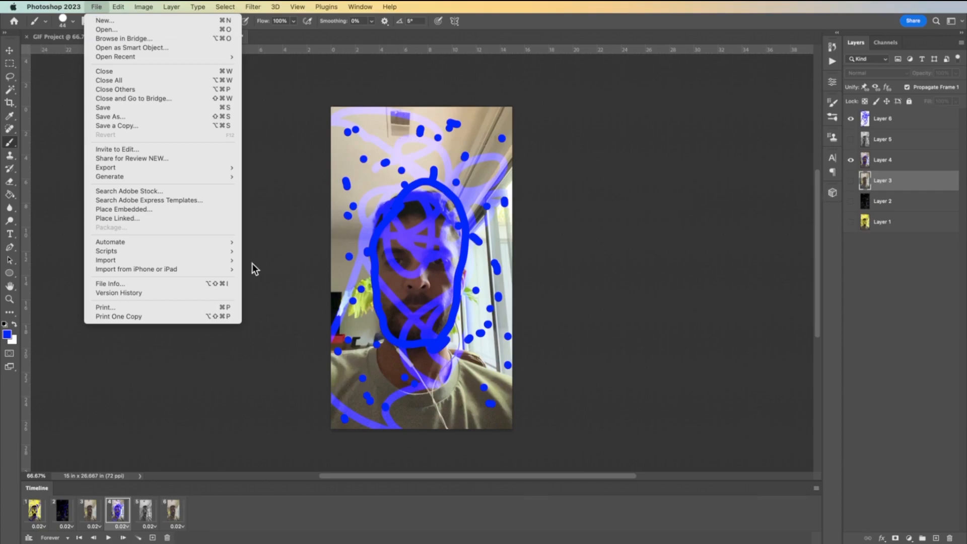
mouse_move(194, 170)
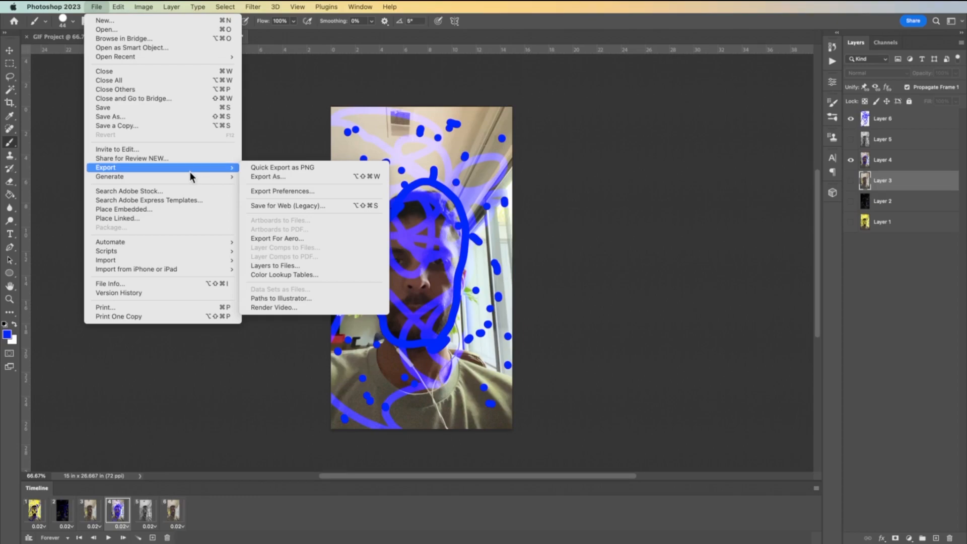
mouse_move(175, 259)
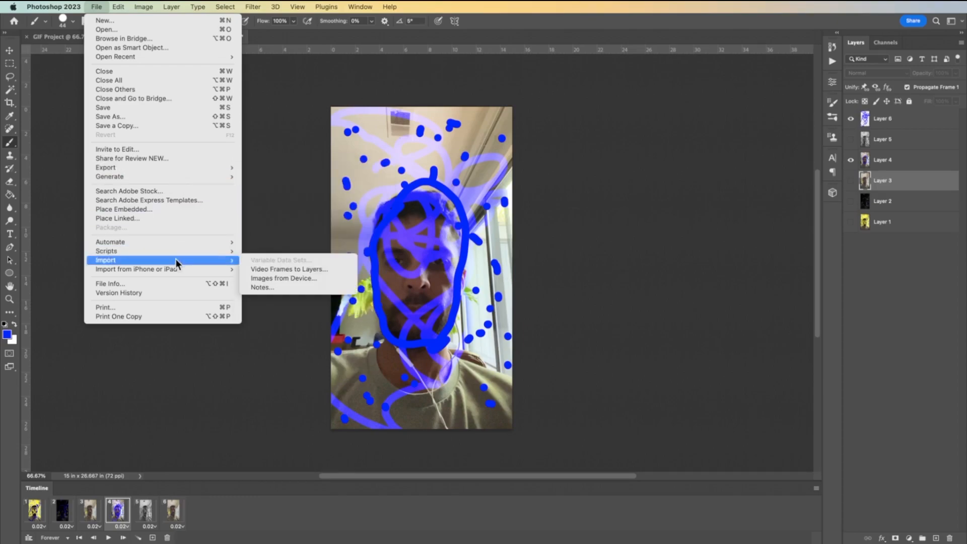
mouse_move(120, 167)
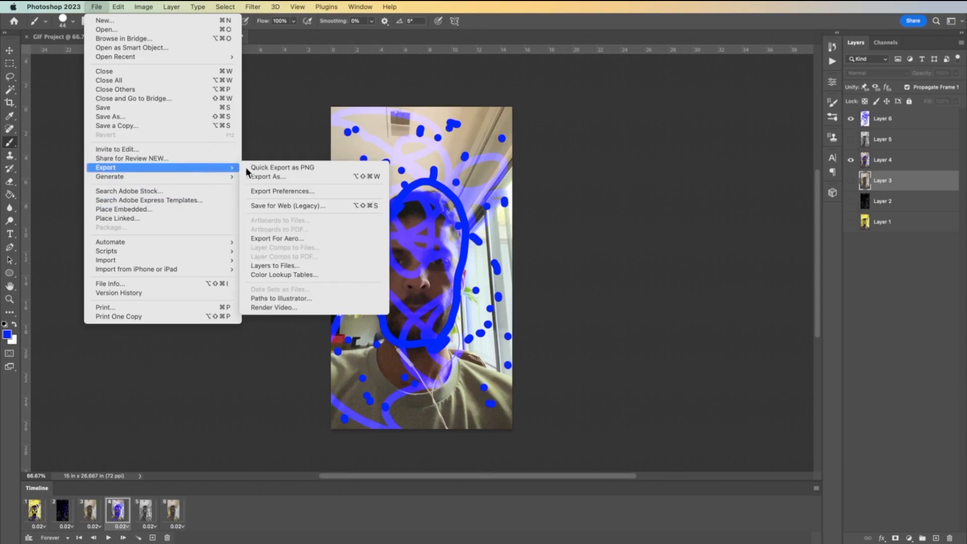
click(290, 207)
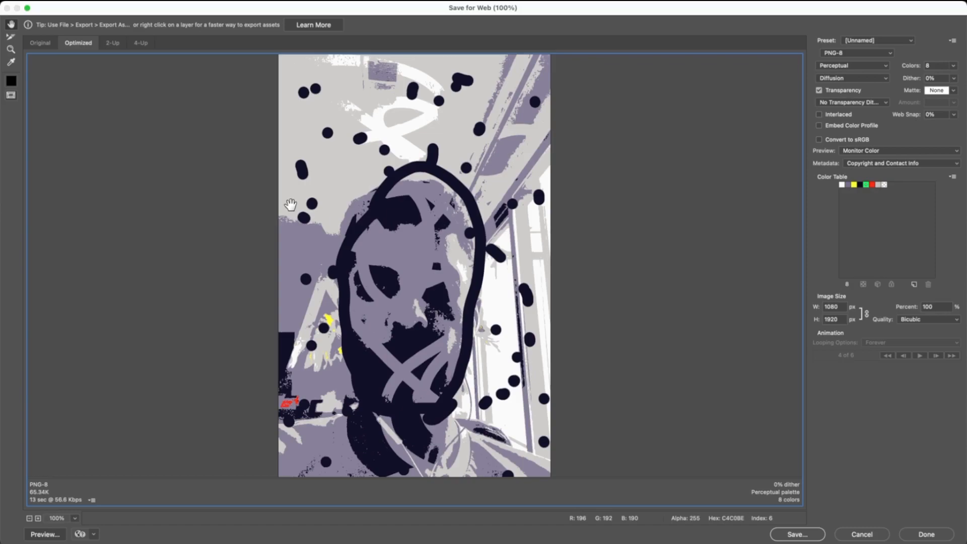
Step: Compare the Original, Optimized and 2-Up export previews, ending on the Original view
click(36, 45)
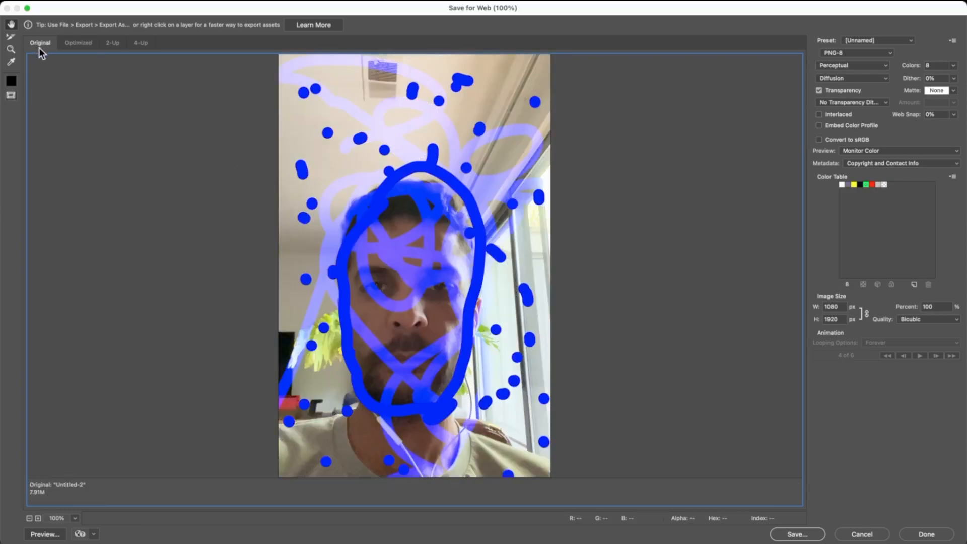
click(76, 43)
click(105, 43)
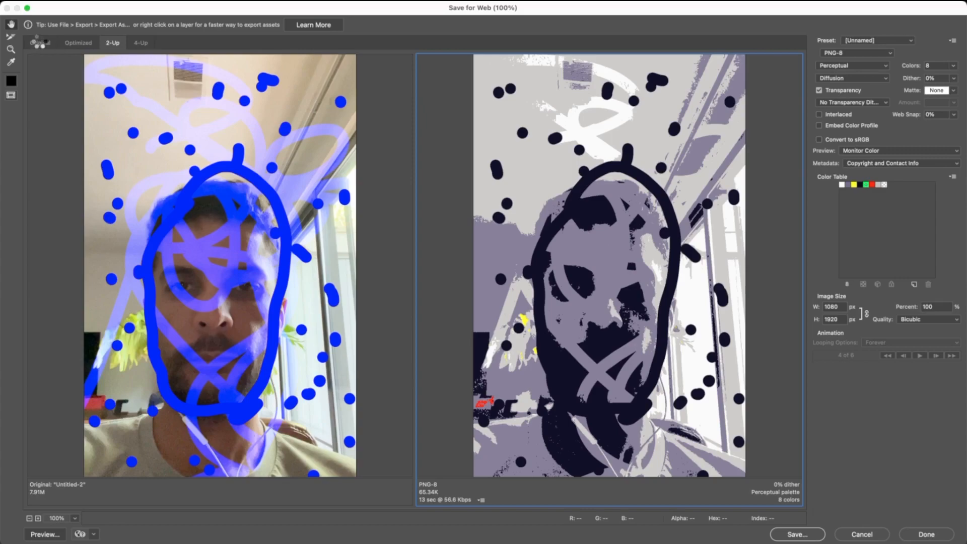
click(41, 43)
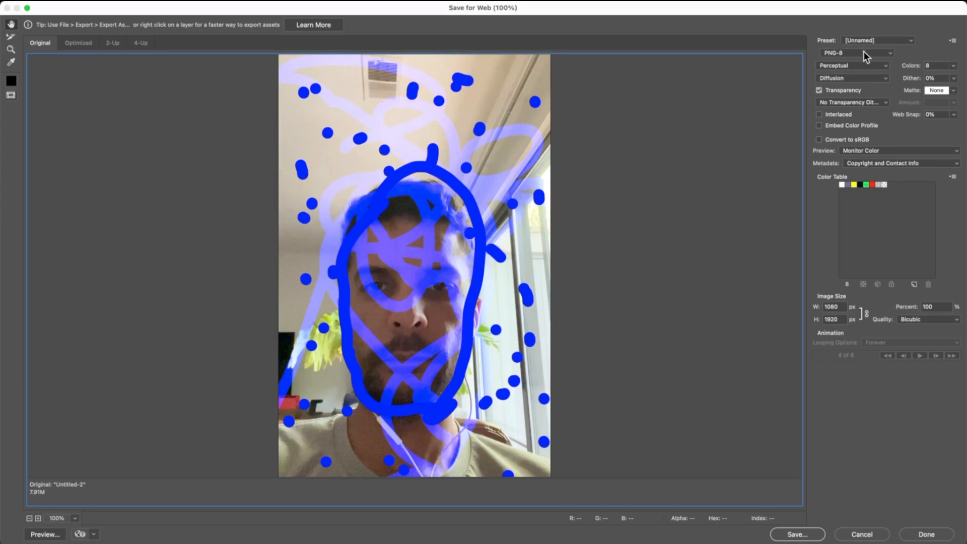
Step: Set the export file format to GIF
click(890, 53)
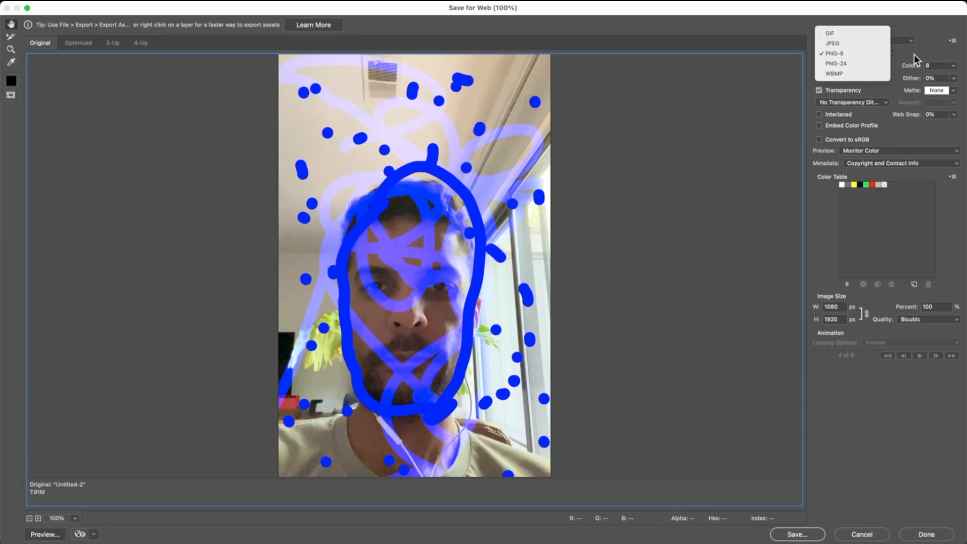
click(836, 55)
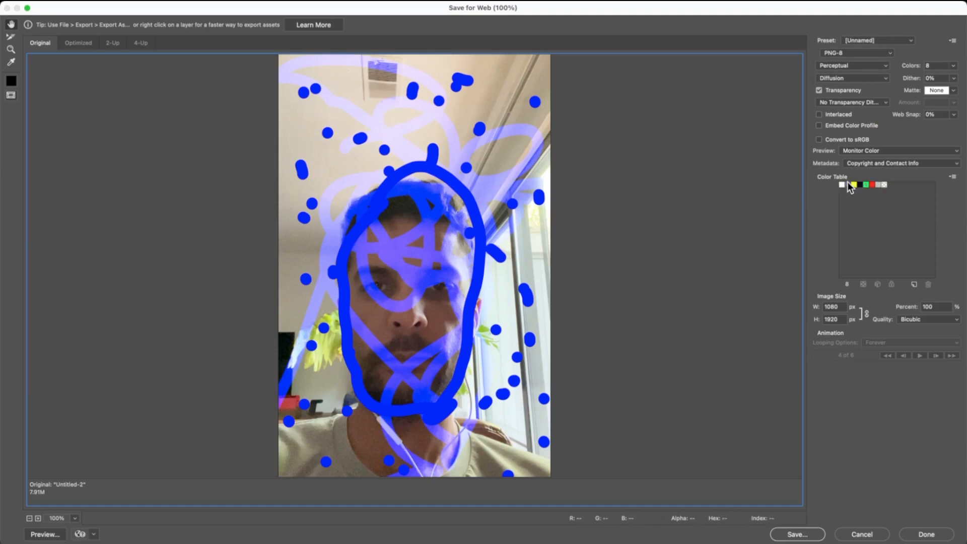
click(891, 54)
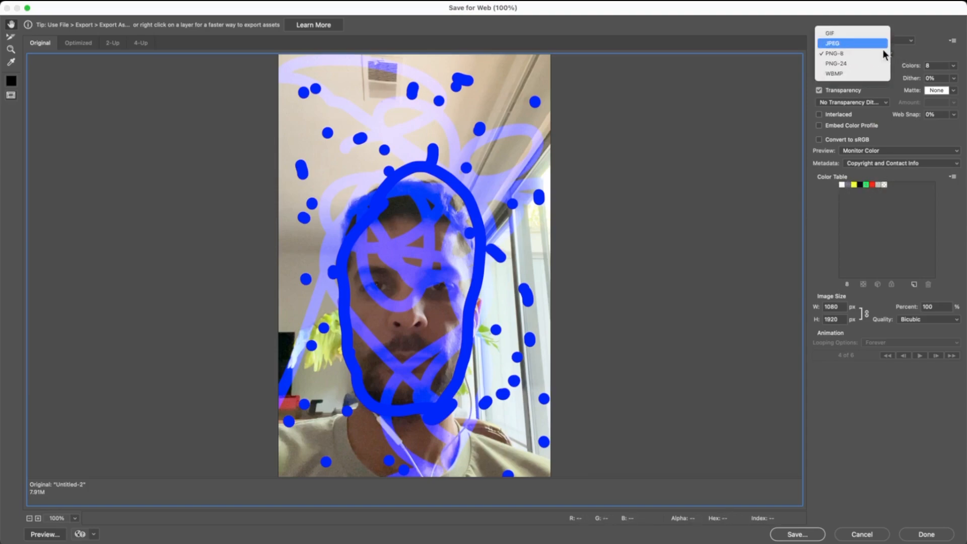
click(820, 54)
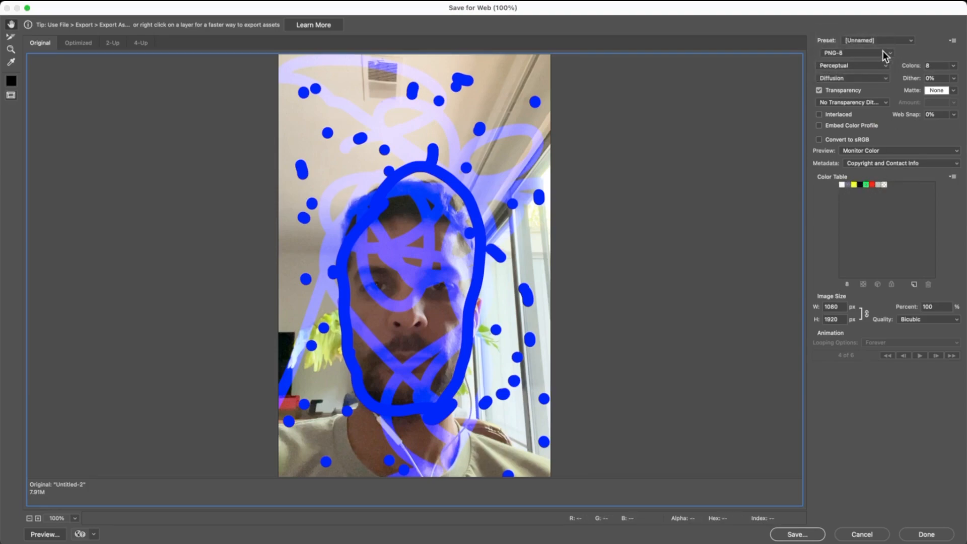
click(889, 52)
click(835, 35)
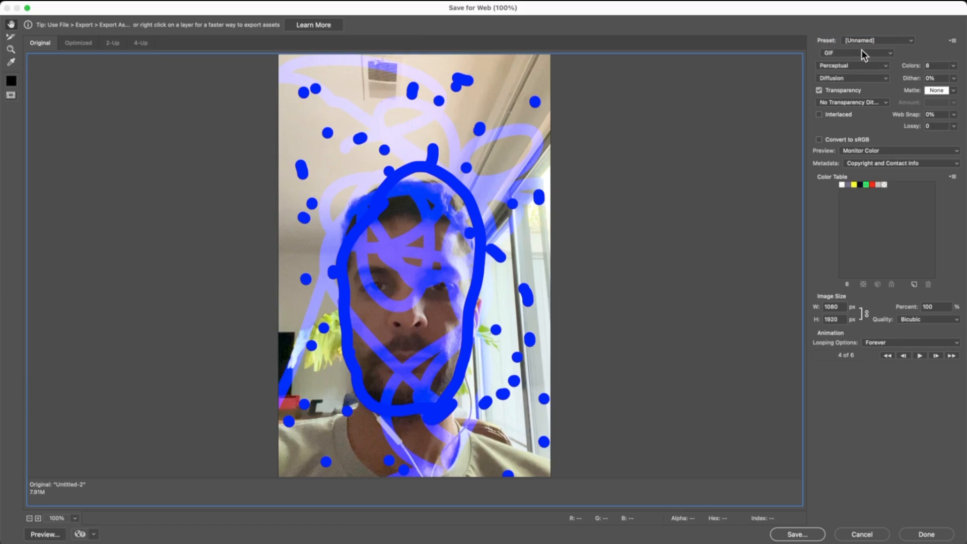
Step: Review the color reduction and dither algorithm options, keeping Perceptual and Diffusion
click(885, 66)
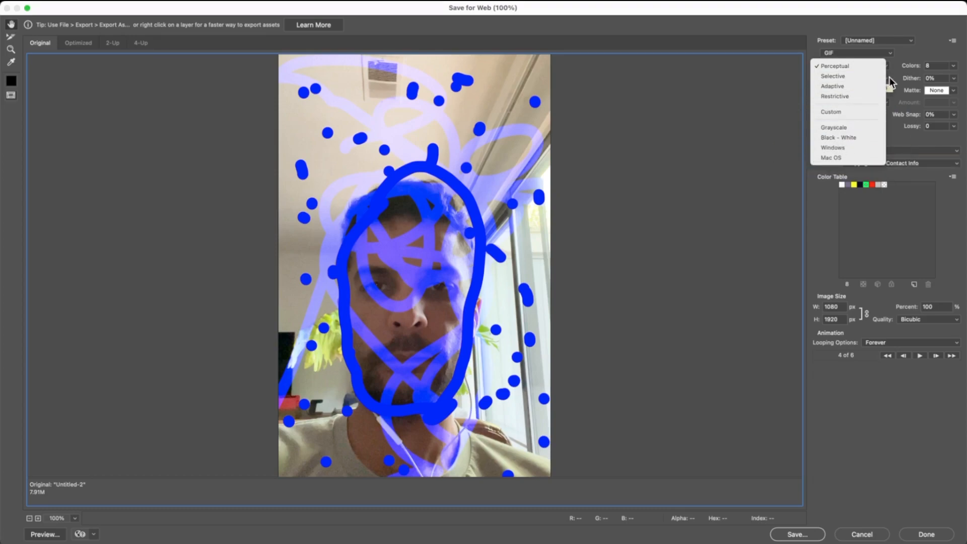
click(896, 59)
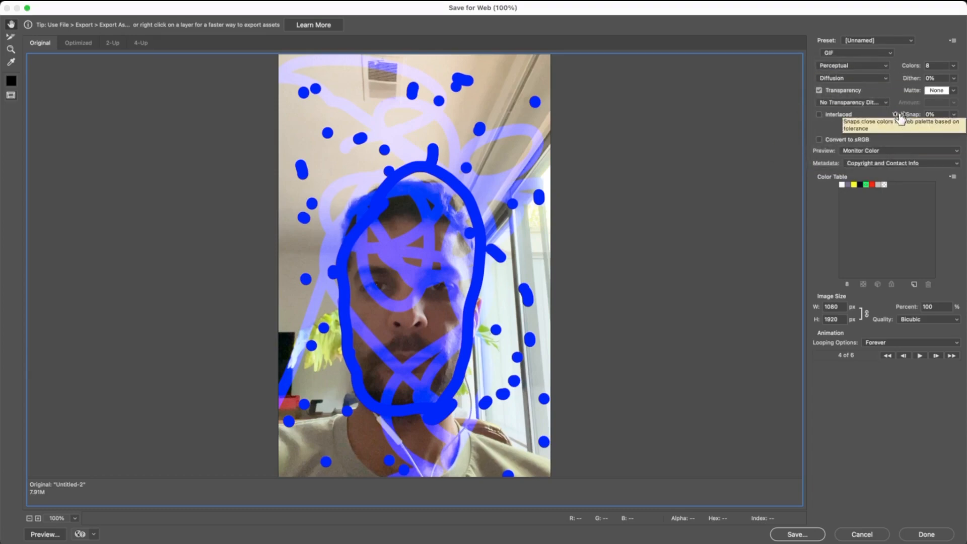
click(885, 78)
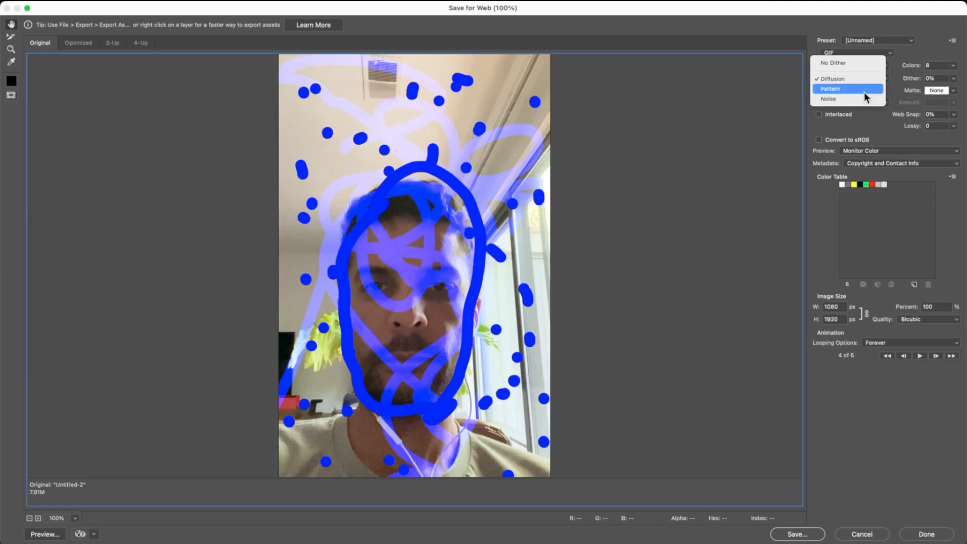
click(895, 77)
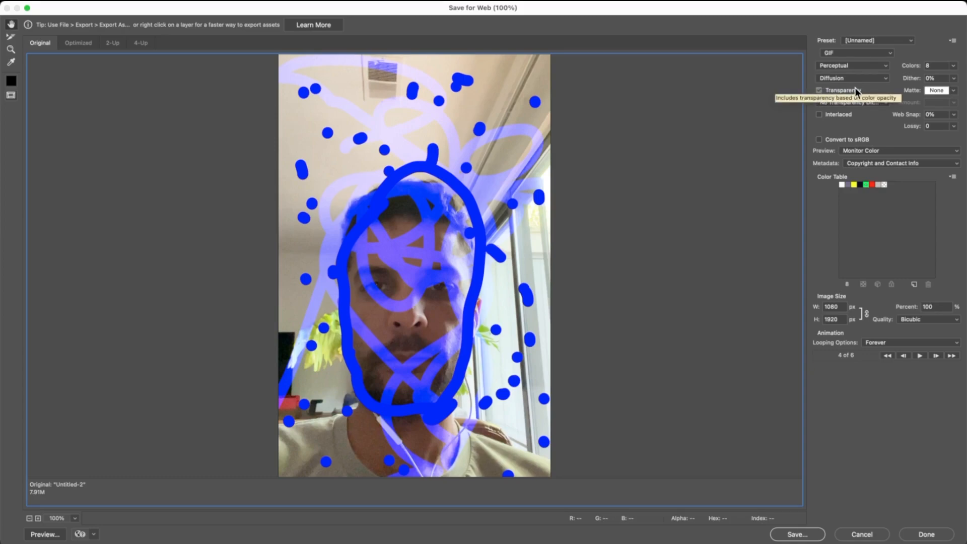
Step: Review the transparency dither options and turn off Transparency for the GIF export
click(826, 91)
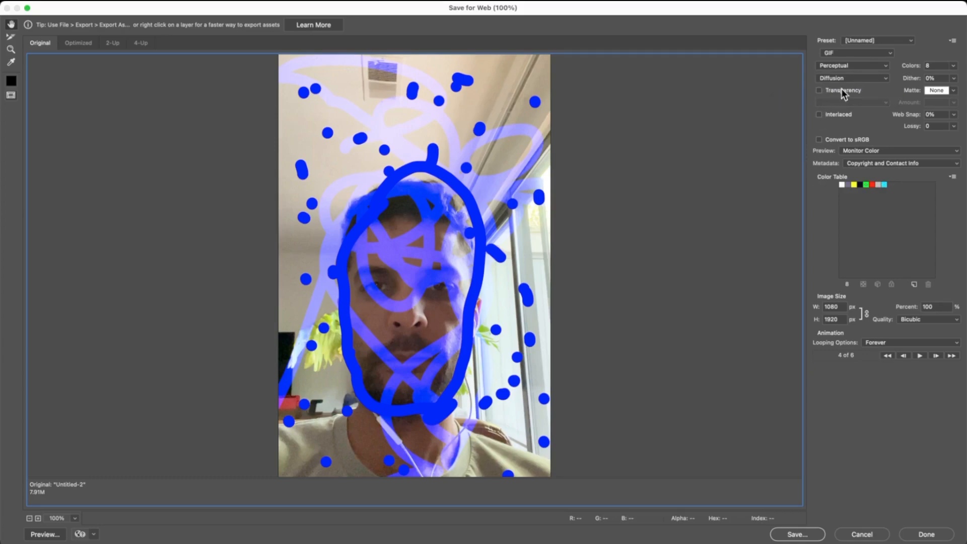
click(821, 90)
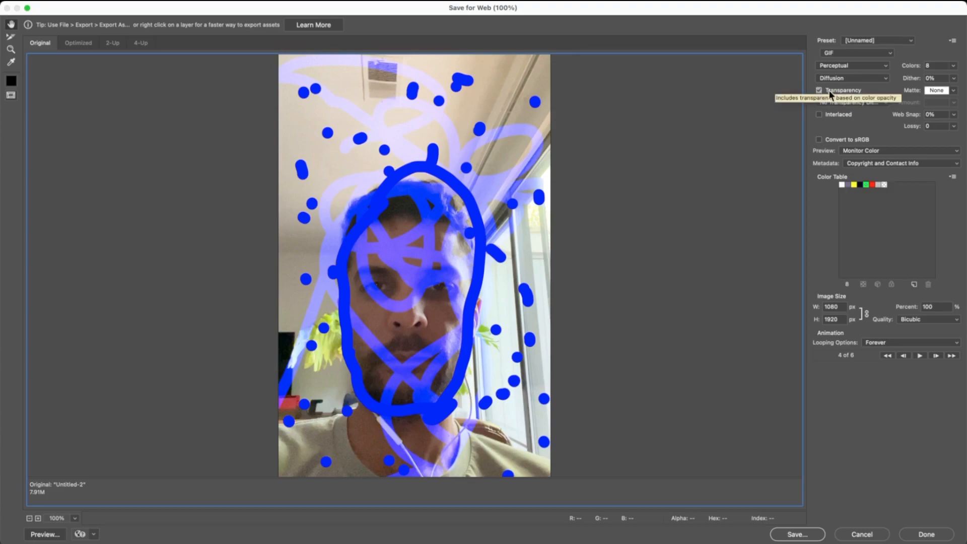
click(885, 103)
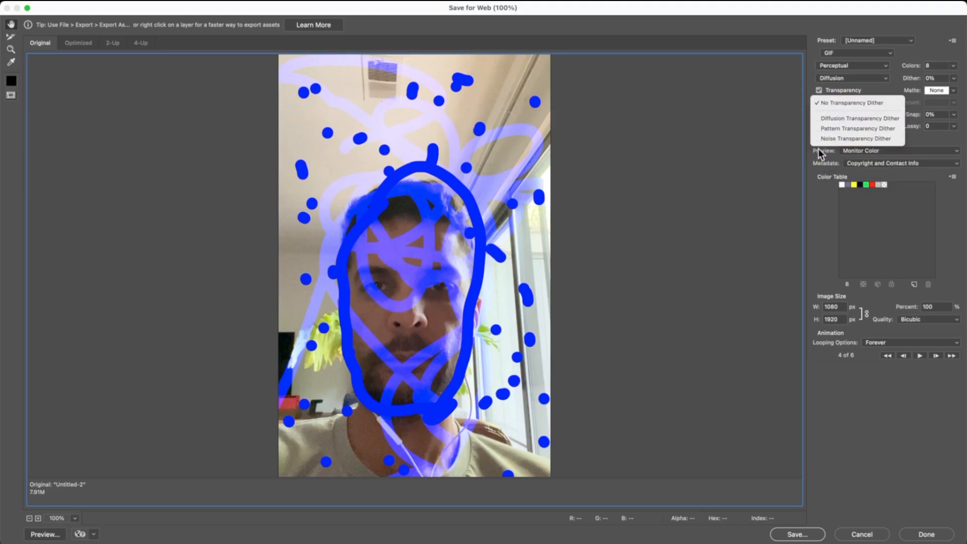
click(811, 178)
click(817, 91)
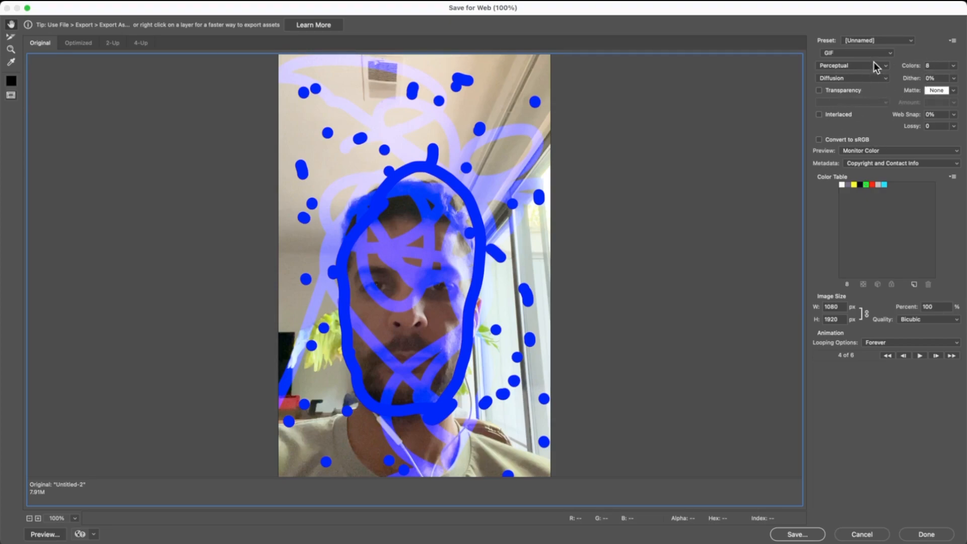
Step: Review the export file format and image resampling quality options, keeping GIF and Bicubic
click(885, 53)
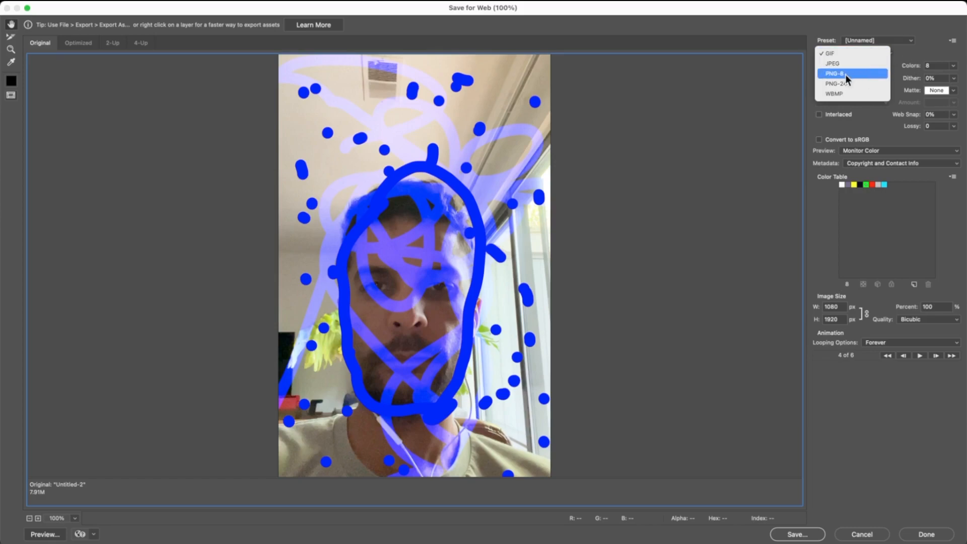
click(919, 52)
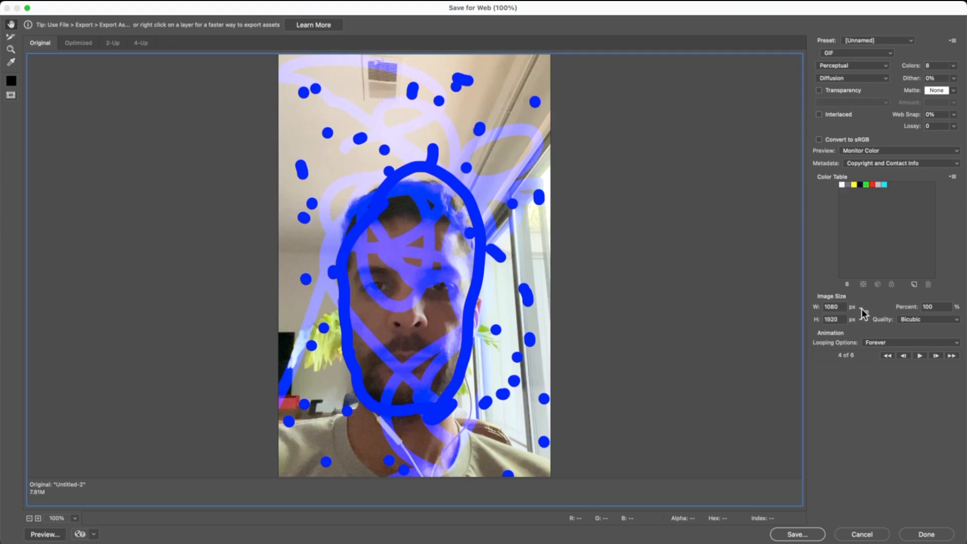
click(953, 320)
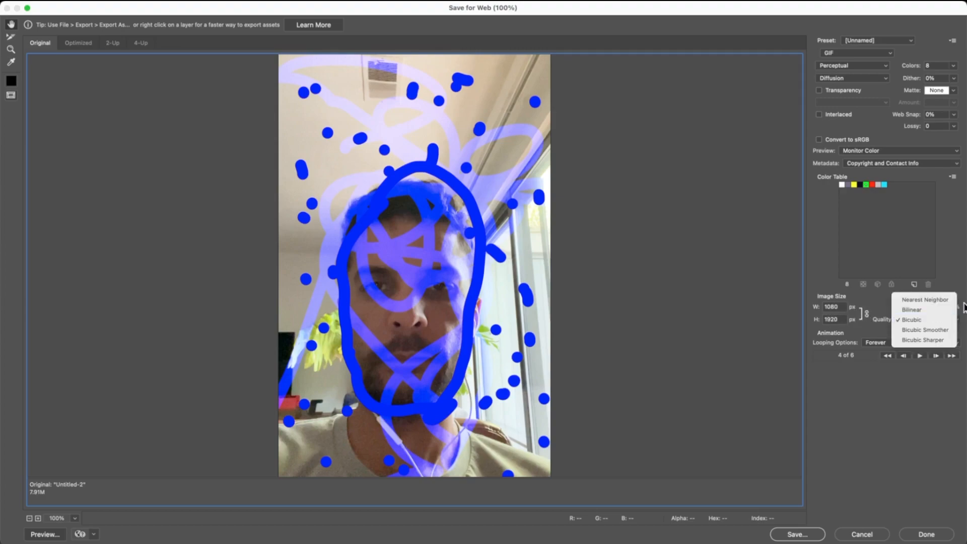
click(954, 281)
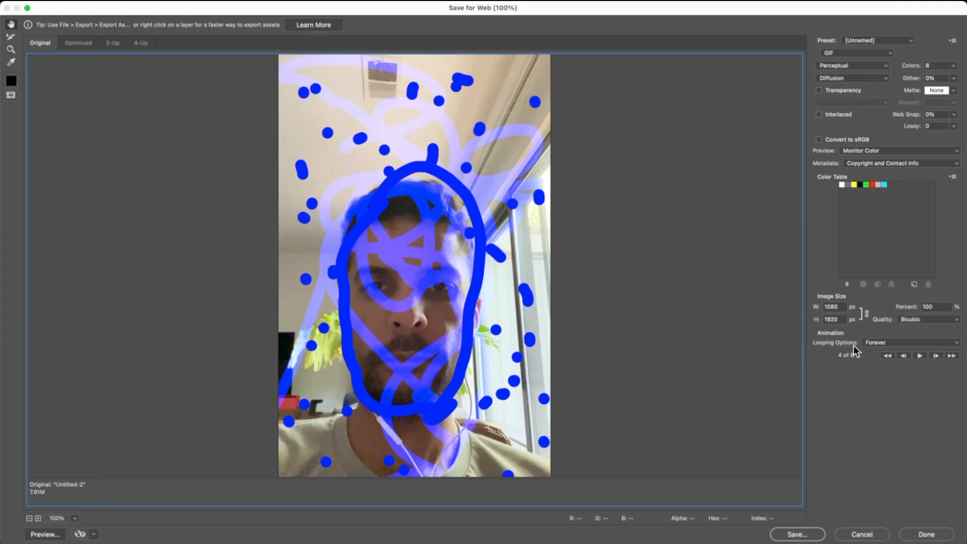
Step: Keep the animation's looping option at Forever and save the optimized GIF to the Desktop as forevergif
click(958, 345)
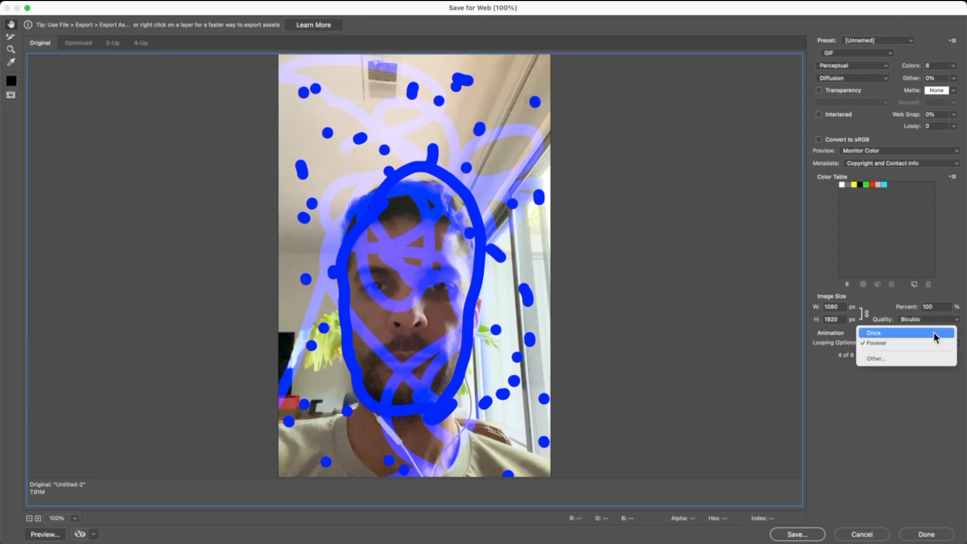
click(882, 343)
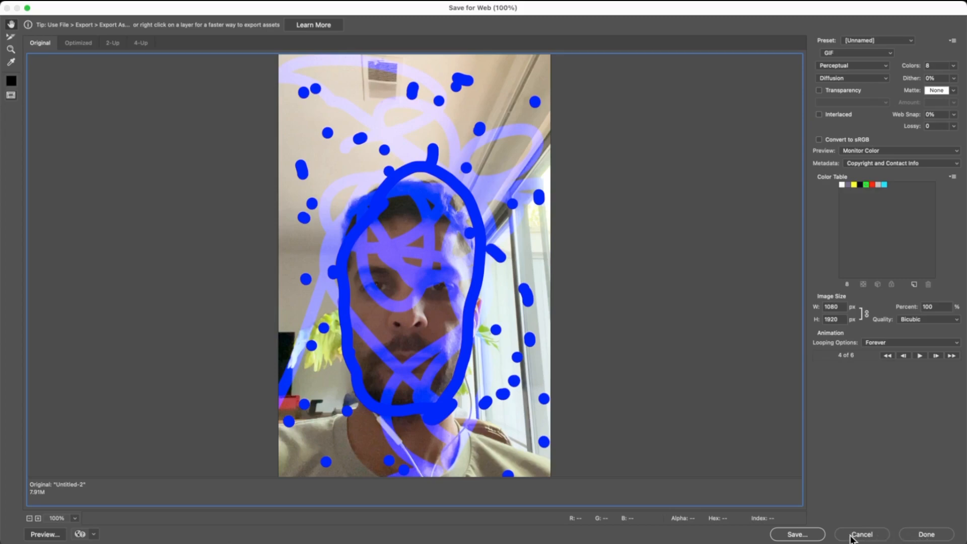
click(796, 536)
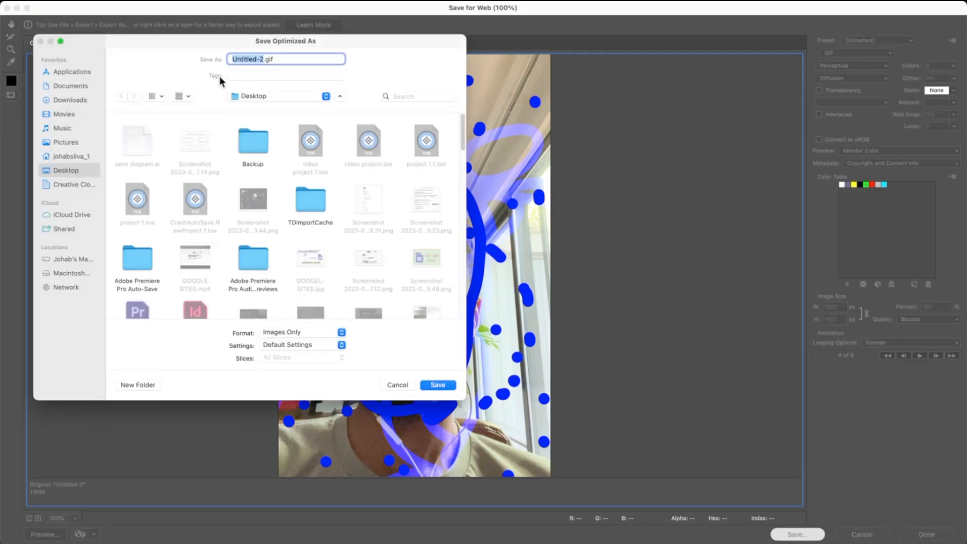
text(forevergif)
click(450, 391)
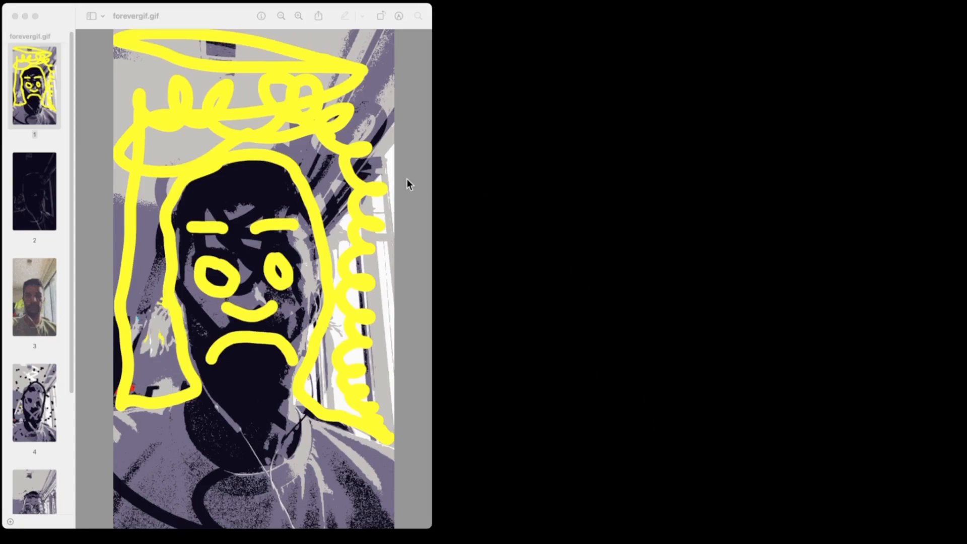
Step: In Preview, move the forevergif.gif window toward the middle of the desktop and look through its frame thumbnails
drag(162, 13, 409, 14)
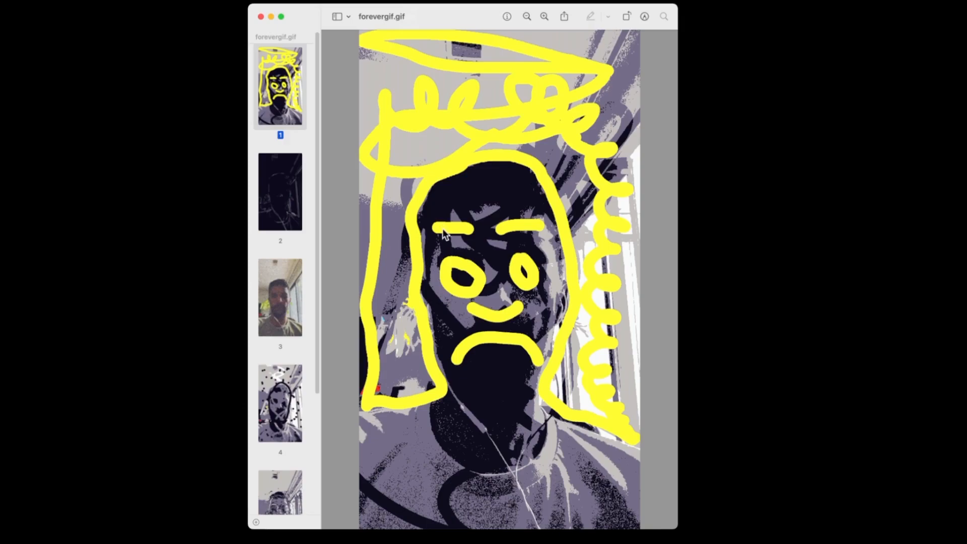
scroll(289, 316, down, 5)
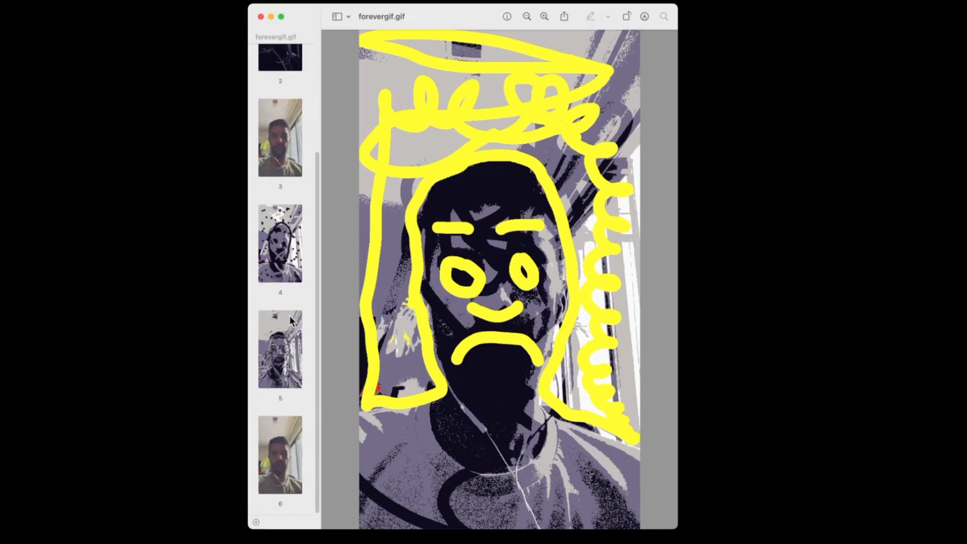
scroll(289, 316, up, 5)
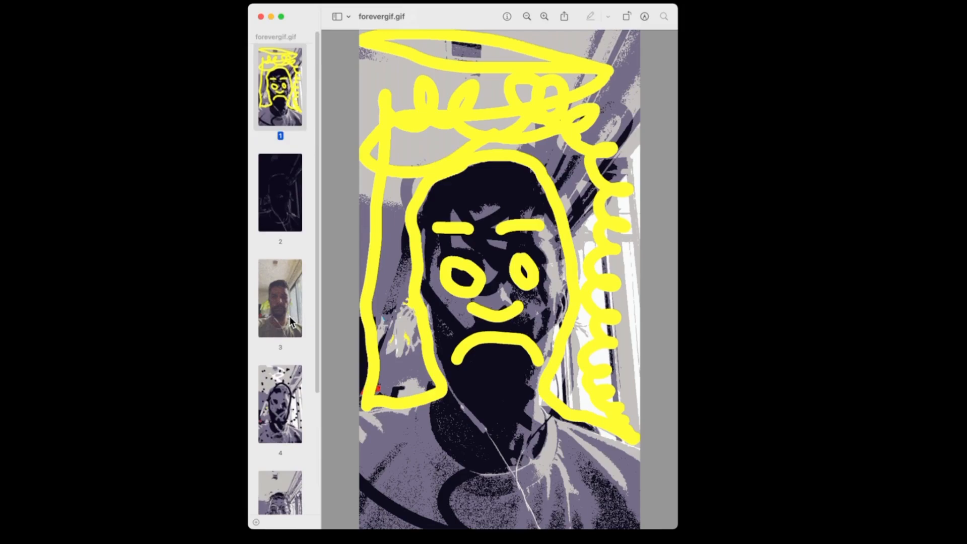
scroll(289, 317, down, 5)
scroll(301, 313, up, 5)
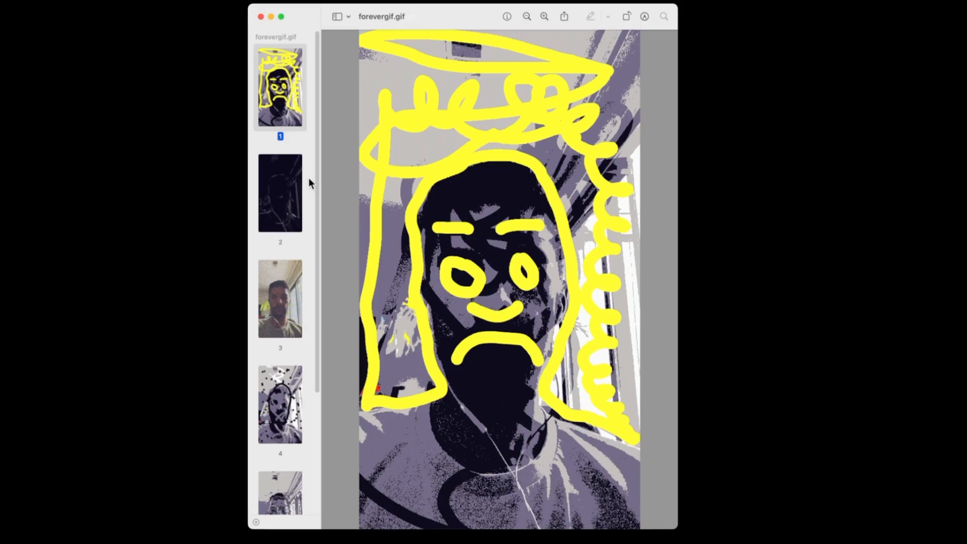
scroll(281, 323, down, 5)
scroll(281, 323, up, 5)
Step: View frames 2 through 6 of the exported GIF one after another
click(283, 195)
click(279, 288)
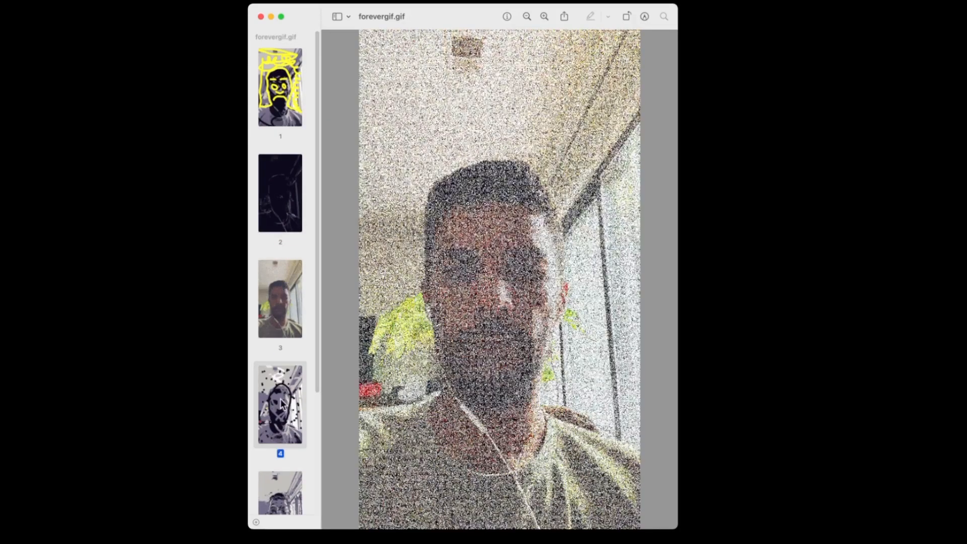
click(284, 404)
click(276, 489)
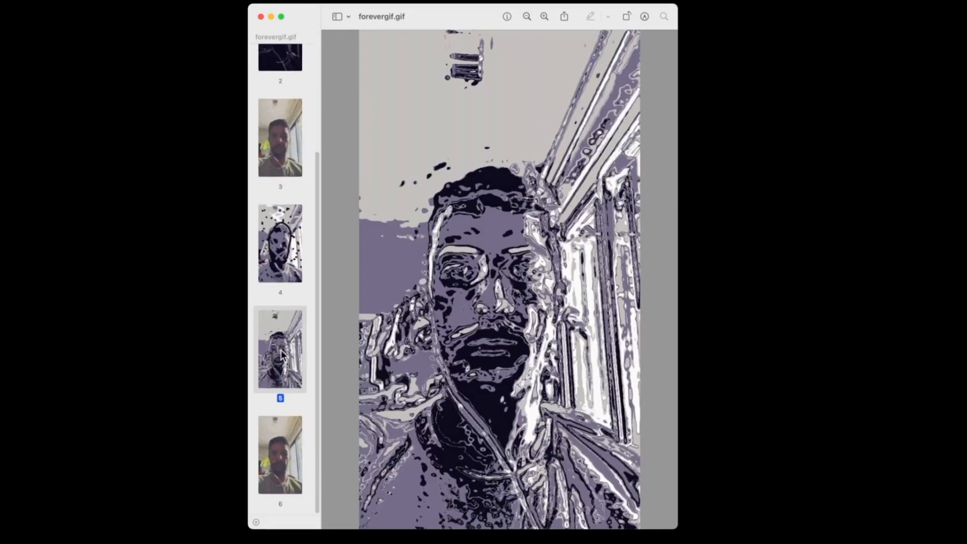
click(286, 448)
scroll(285, 448, up, 5)
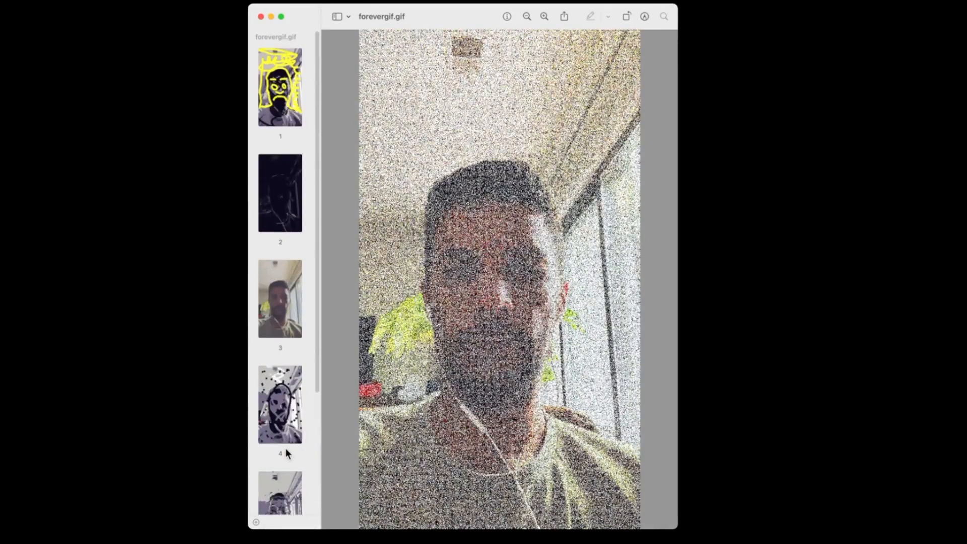
Step: Step through the GIF again from frame 2 to frame 4, returning to frame 3 before continuing to frame 6
click(271, 226)
click(282, 305)
click(286, 383)
scroll(286, 382, down, 4)
scroll(286, 353, up, 1)
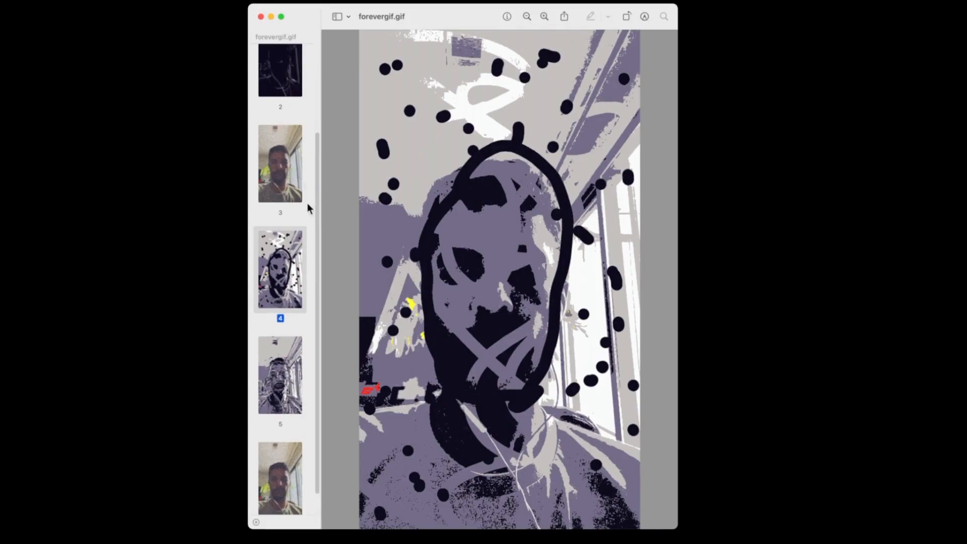
click(282, 169)
click(280, 269)
click(280, 376)
click(276, 469)
Step: View the GIF frames in reverse from frame 5 to frame 3, ending on frame 1
scroll(290, 388, down, 1)
click(284, 373)
click(287, 249)
click(282, 139)
scroll(282, 125, up, 3)
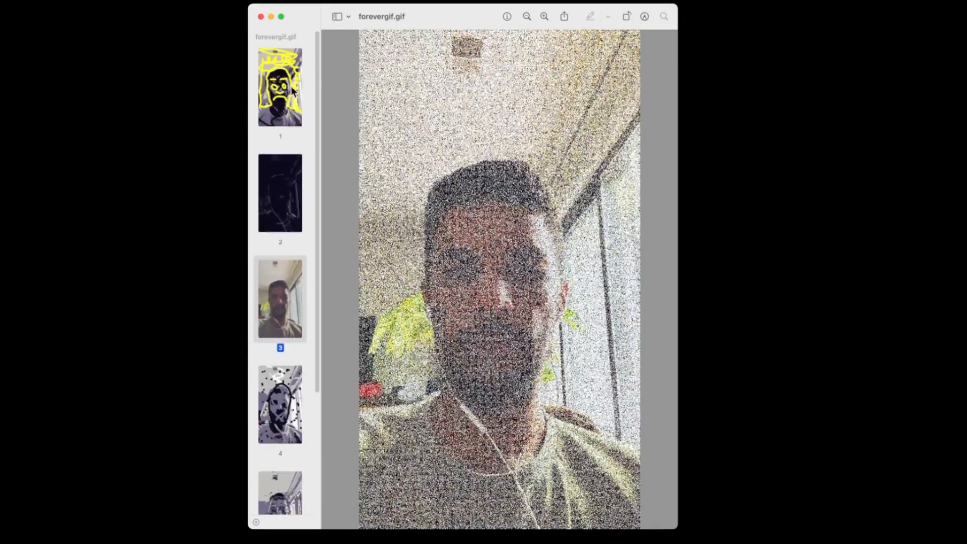
click(291, 89)
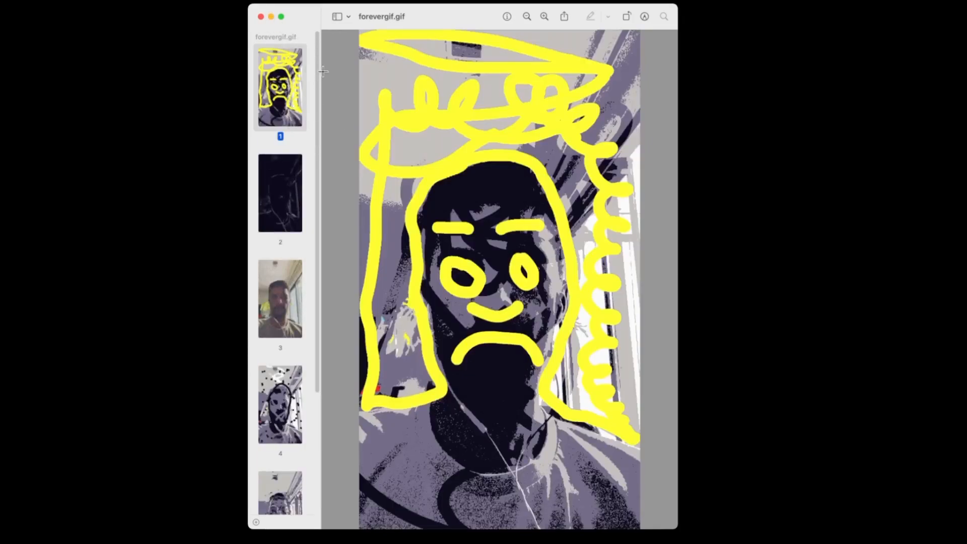